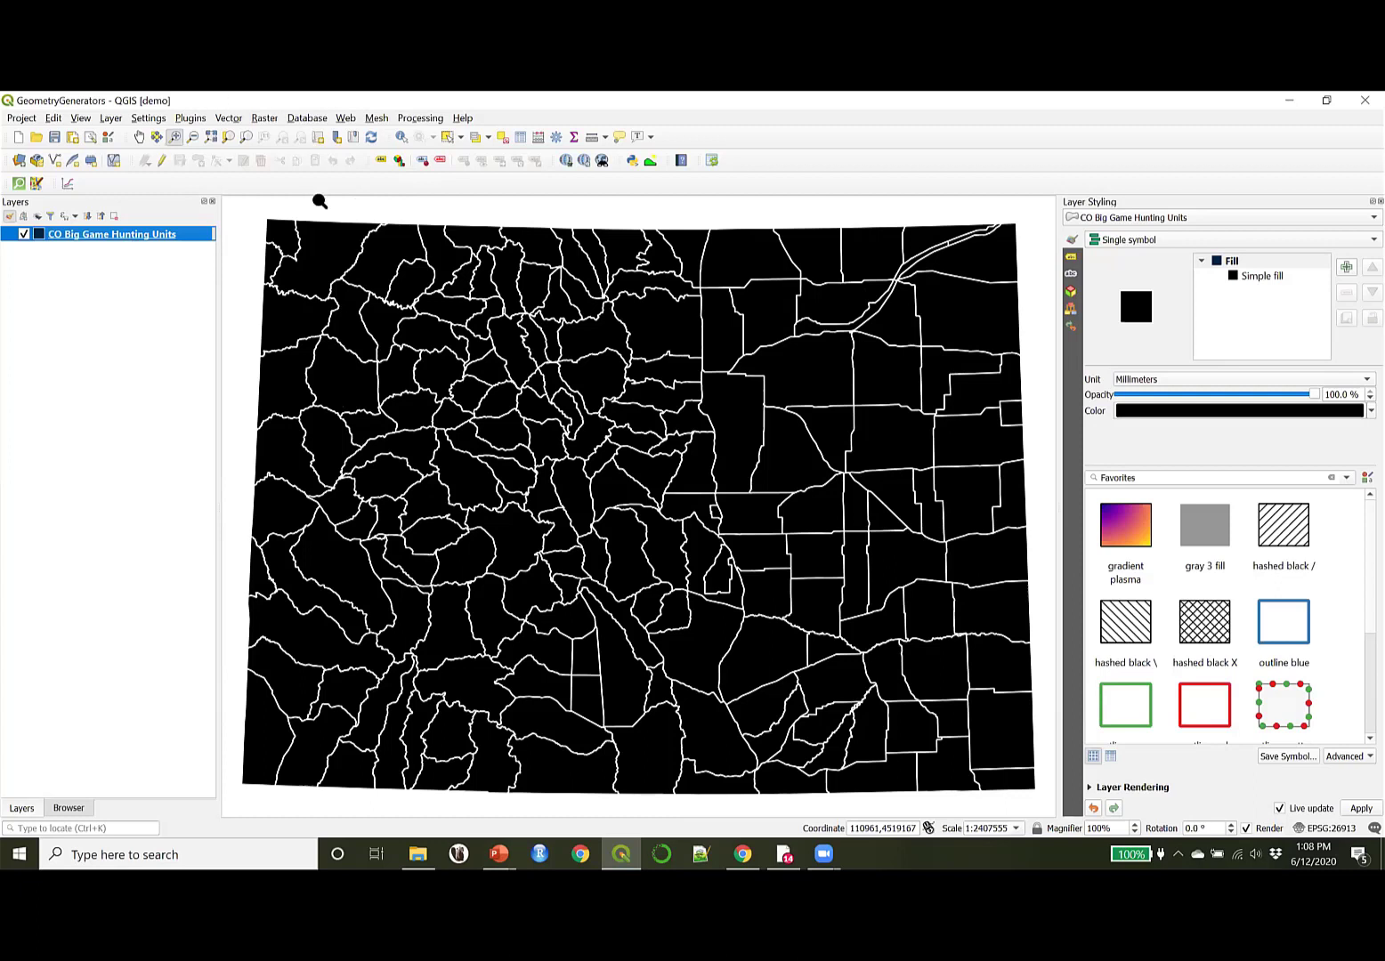
# Step: Switch to the PowerPoint presentation, read the Geometry Generator Symbol Layers and Geometry Generators slides, and return to QGIS
pyautogui.hotkey('alt', 'Tab')
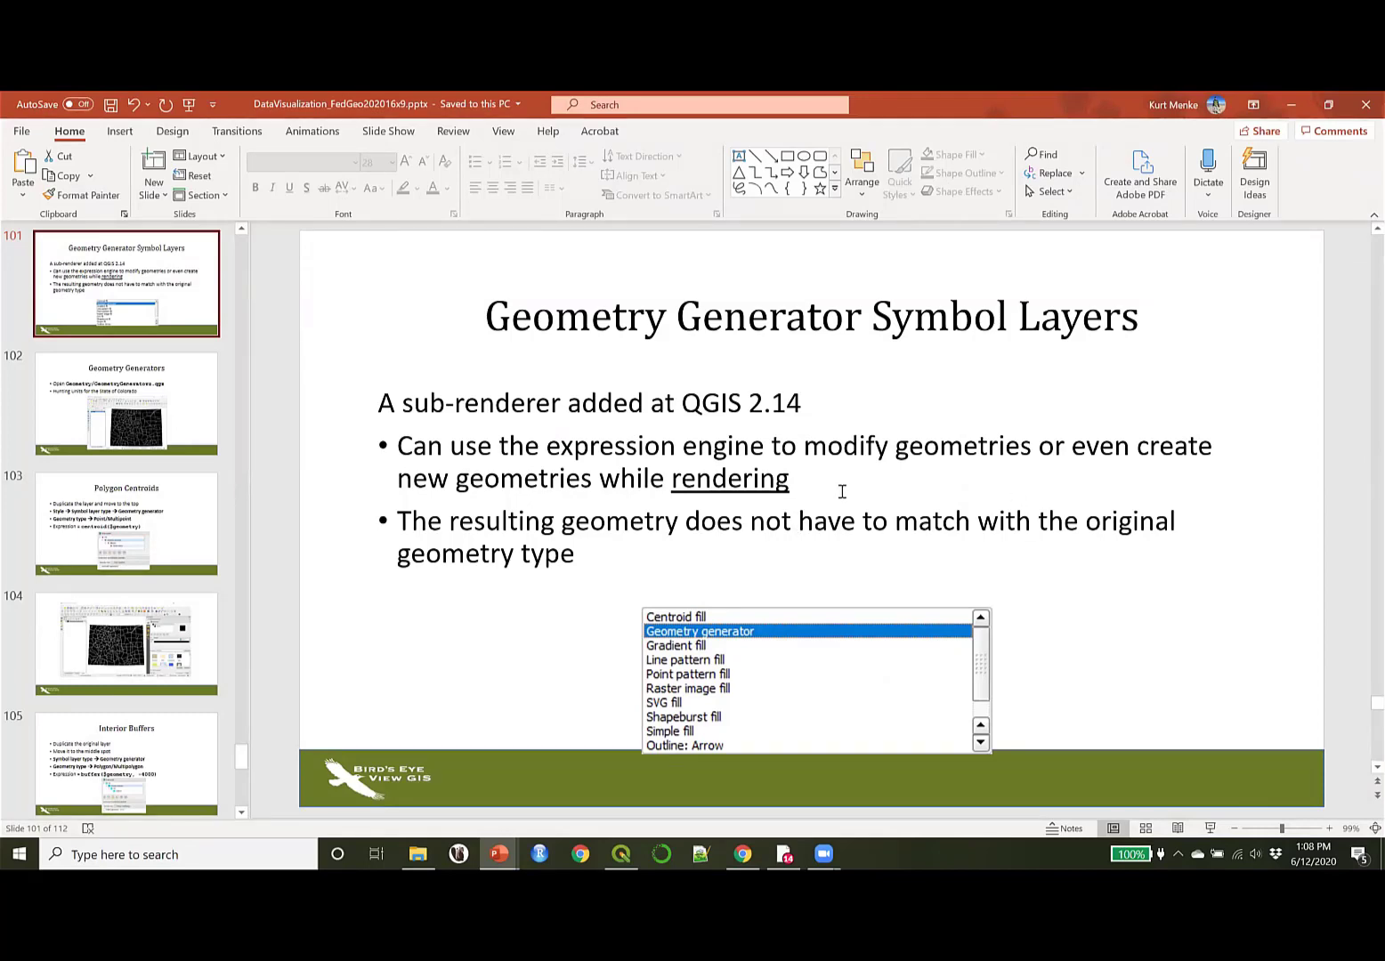
pyautogui.click(827, 514)
pyautogui.scroll(-1, 829, 521)
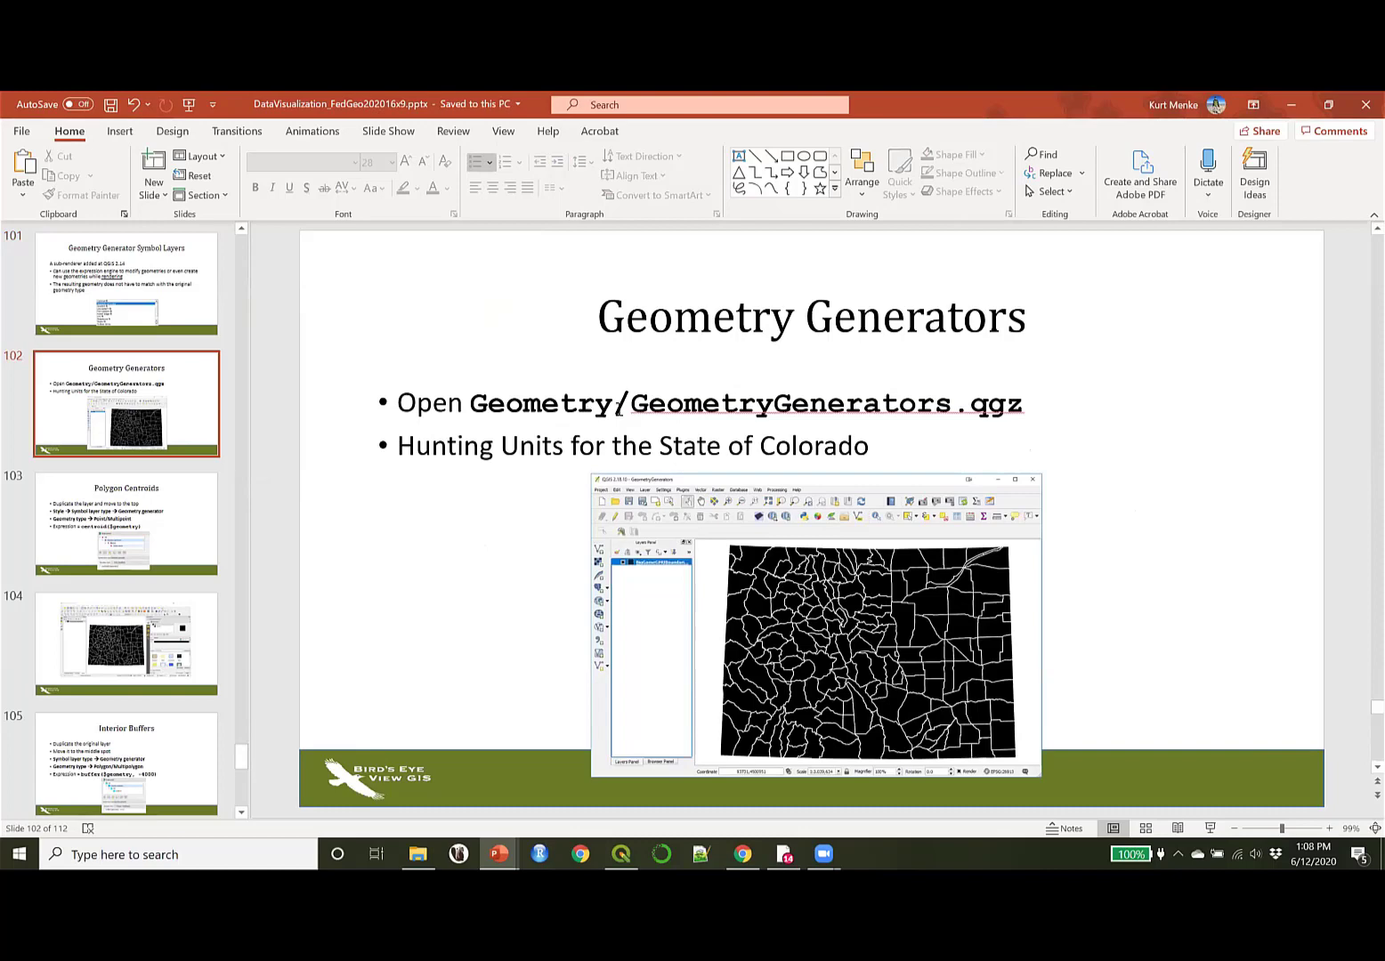
pyautogui.click(1291, 105)
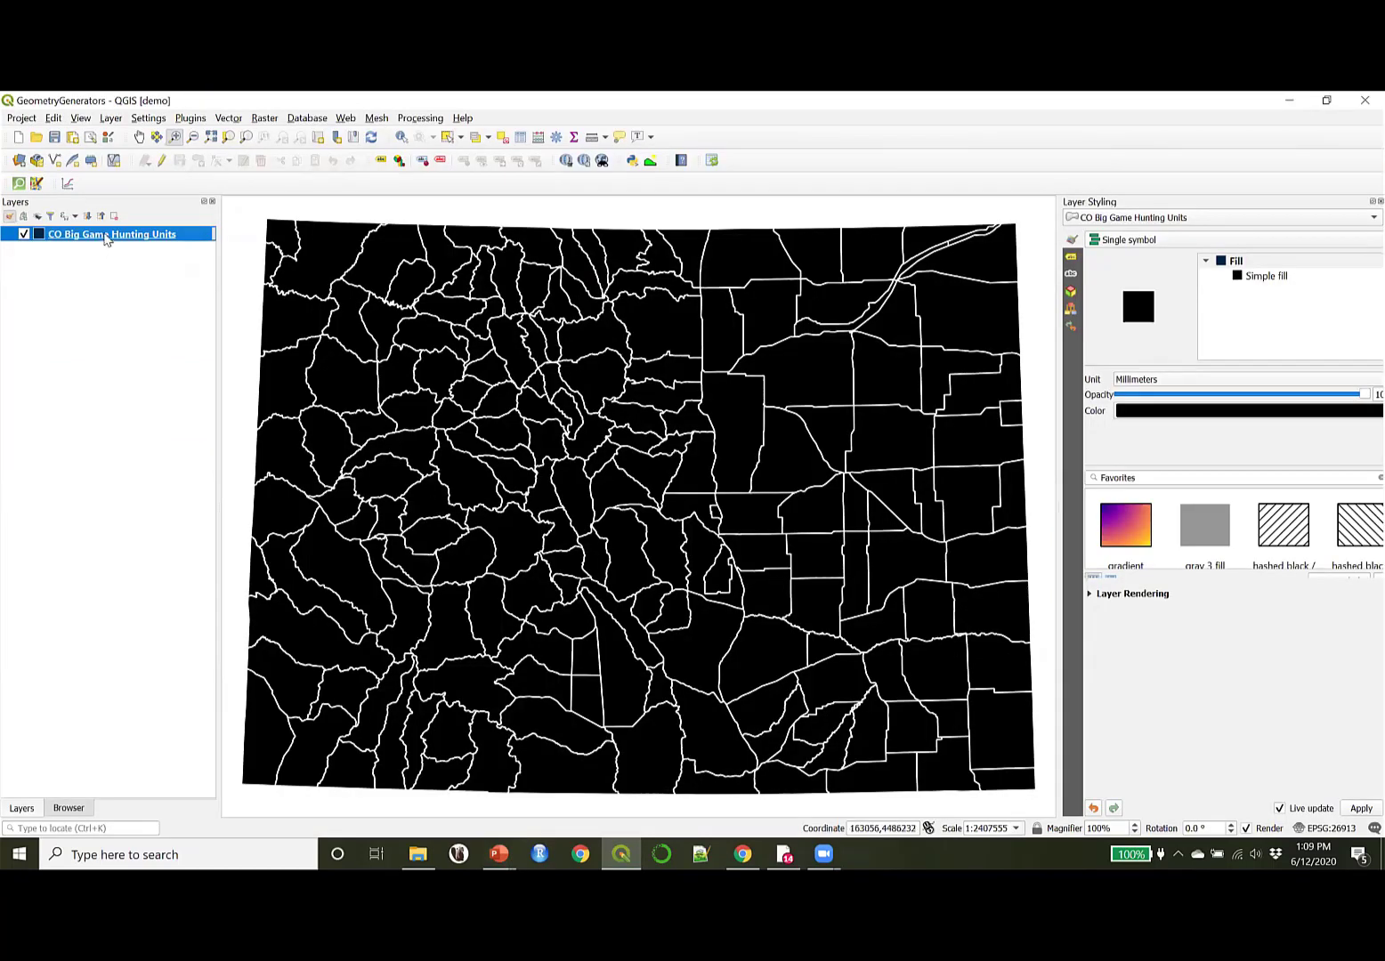
# Step: Duplicate the CO Big Game Hunting Units layer, place the copy above the original, and make the copy visible and active
pyautogui.rightClick(106, 239)
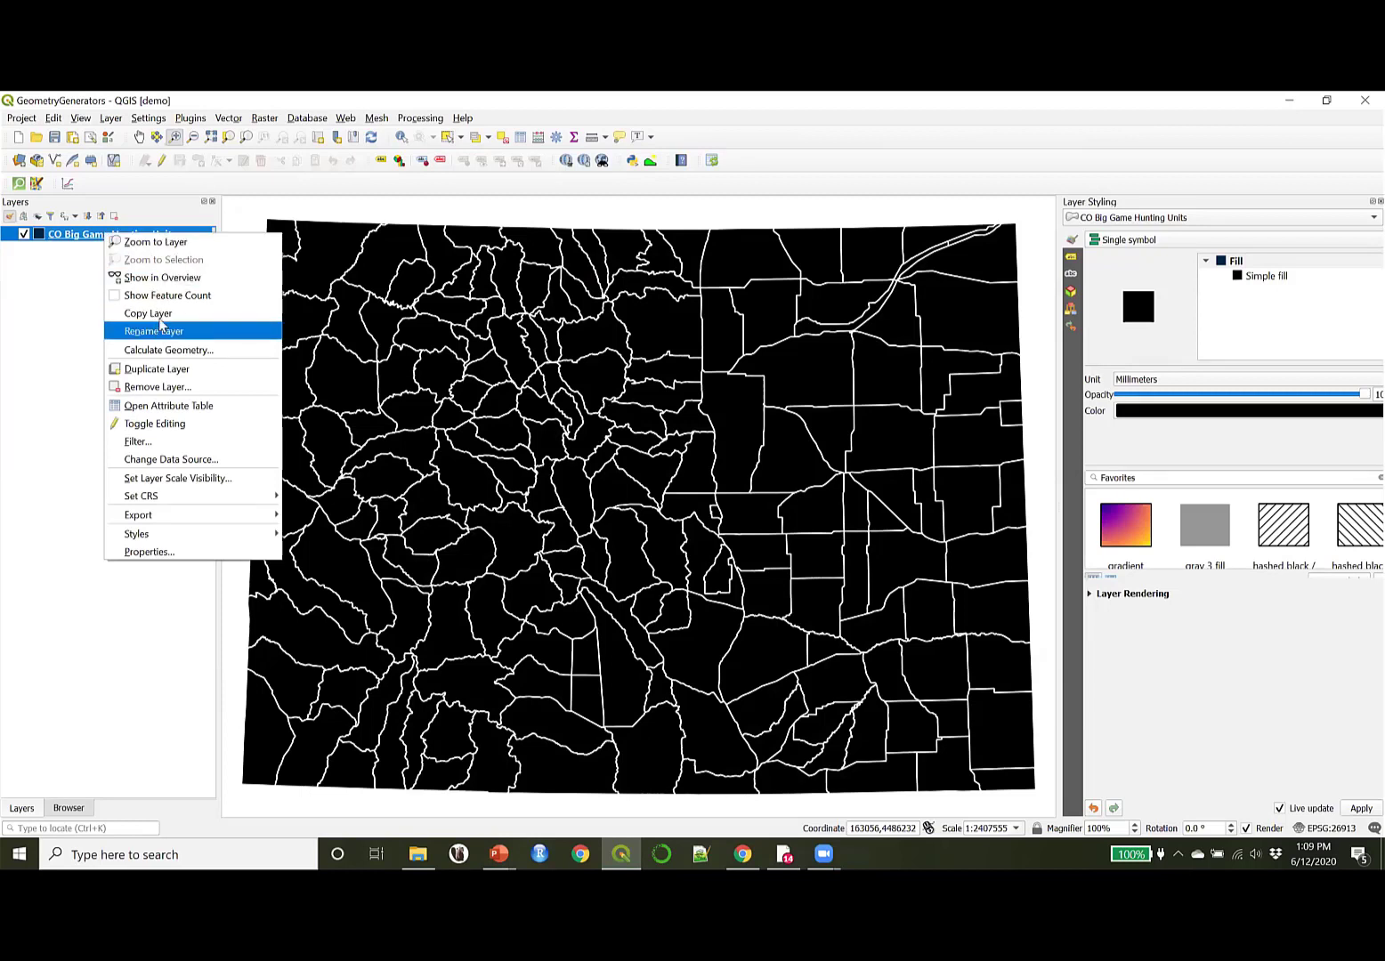
pyautogui.click(159, 369)
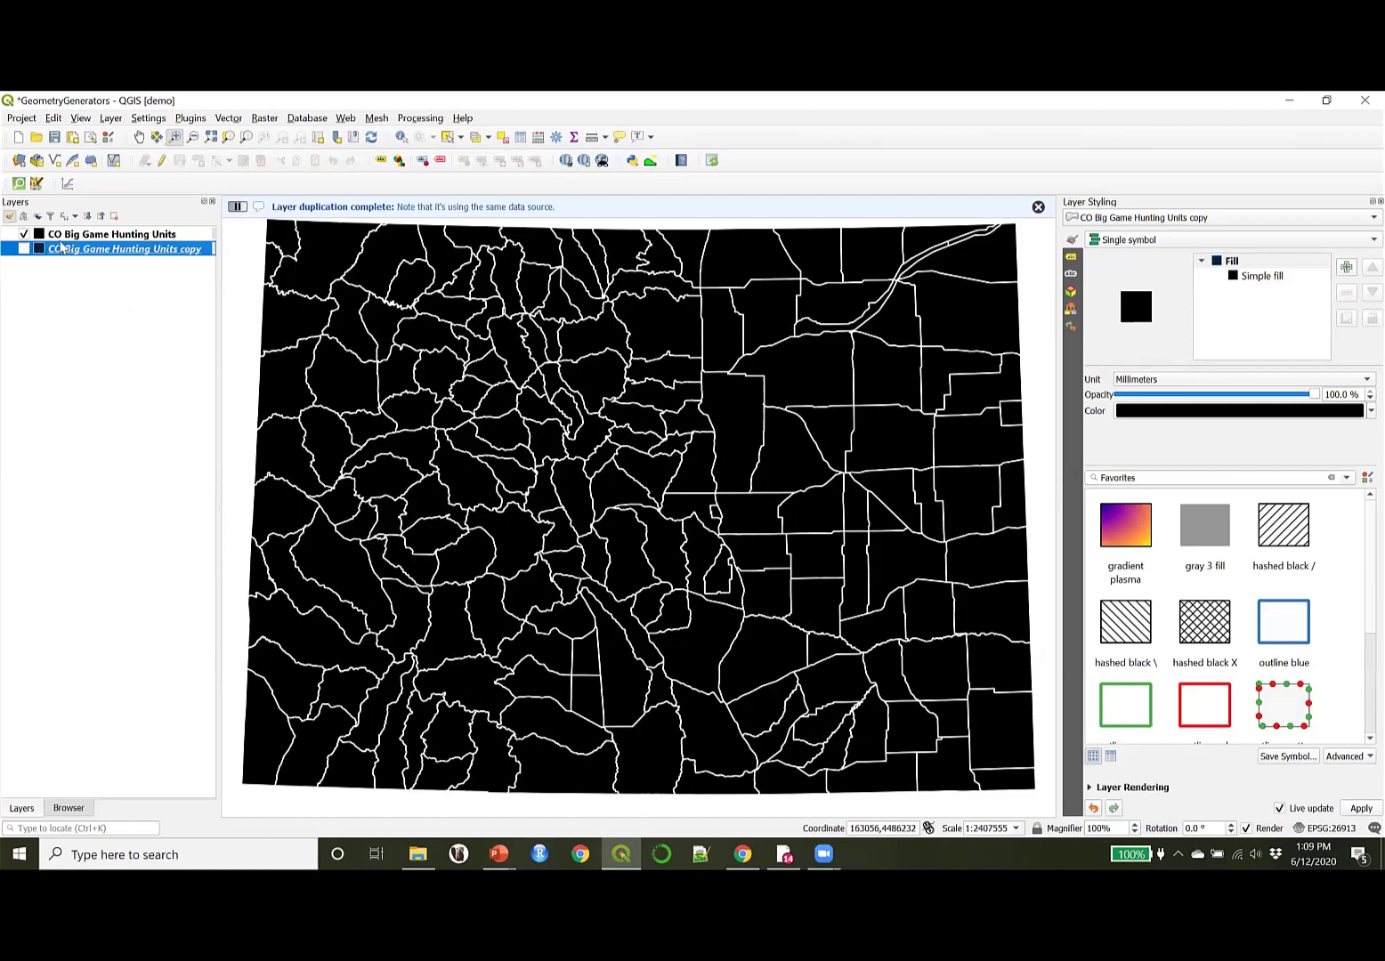
pyautogui.moveTo(57, 234); pyautogui.dragTo(58, 255)
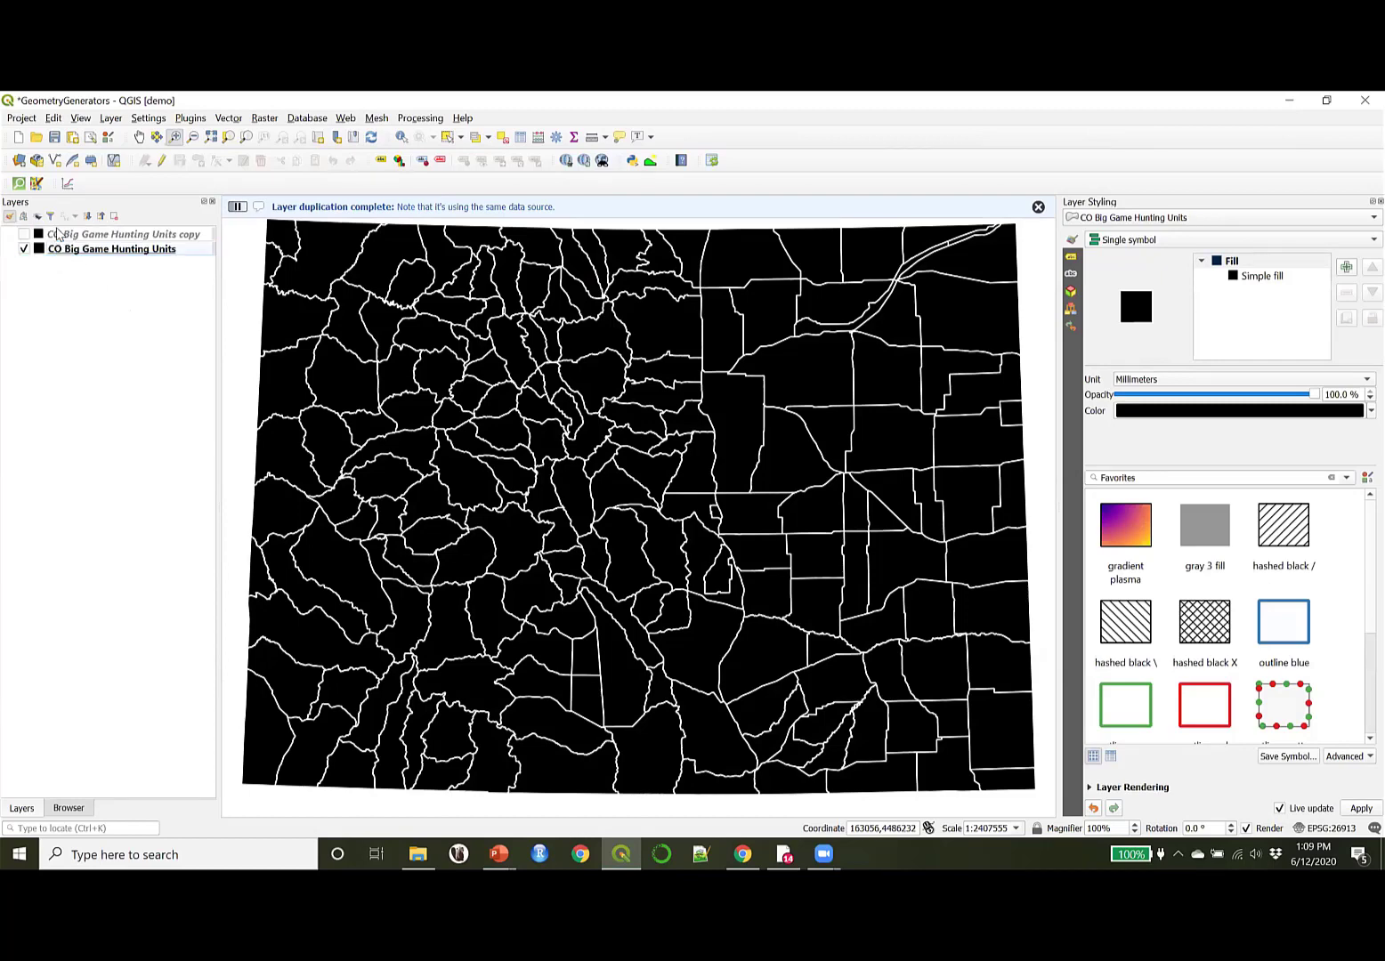
pyautogui.click(25, 233)
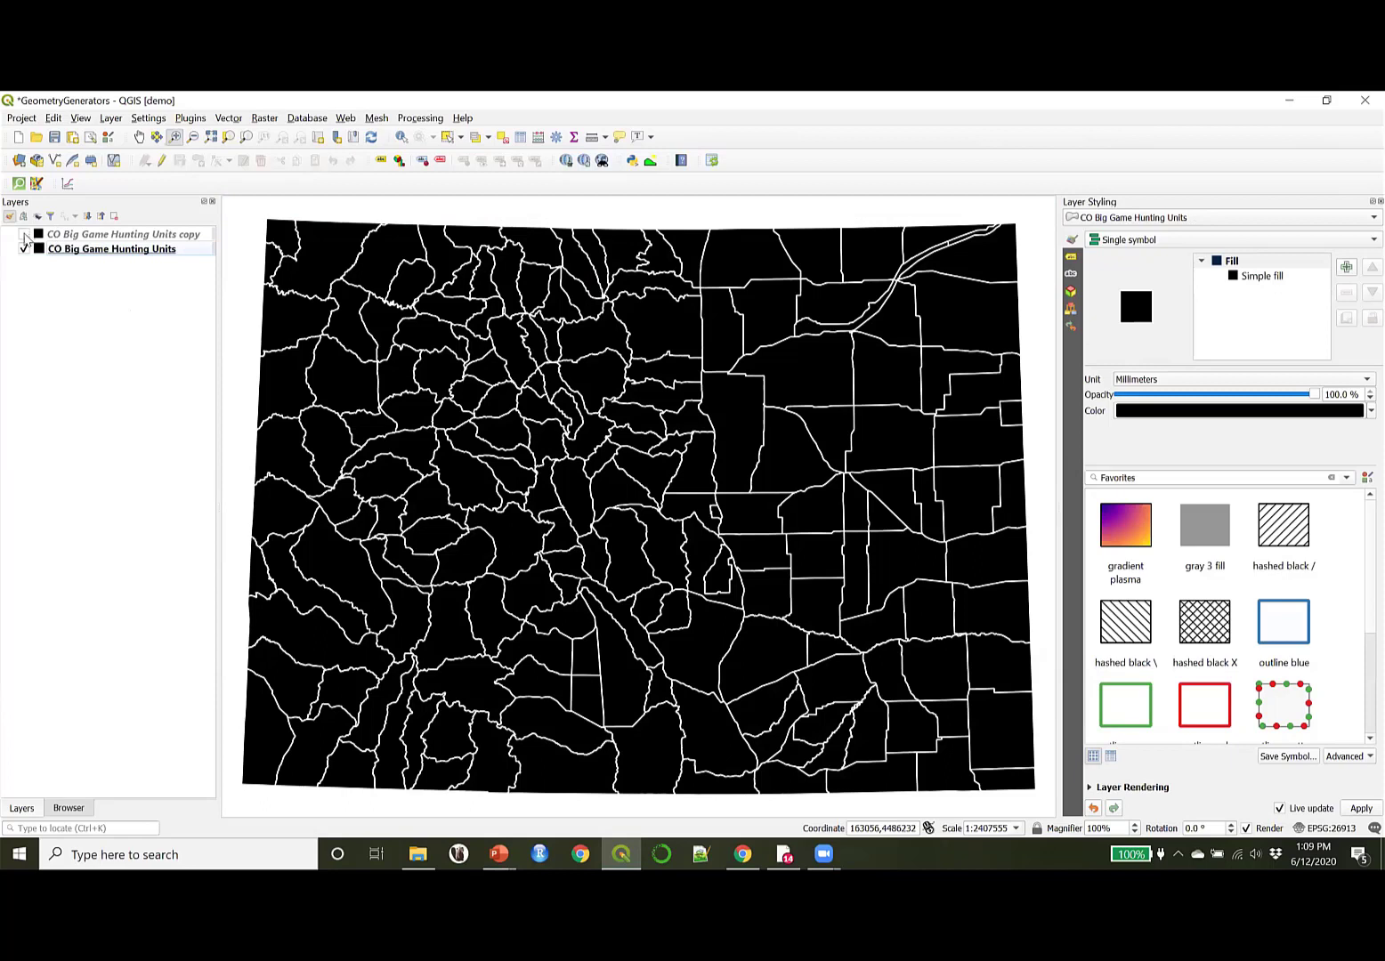
pyautogui.click(78, 233)
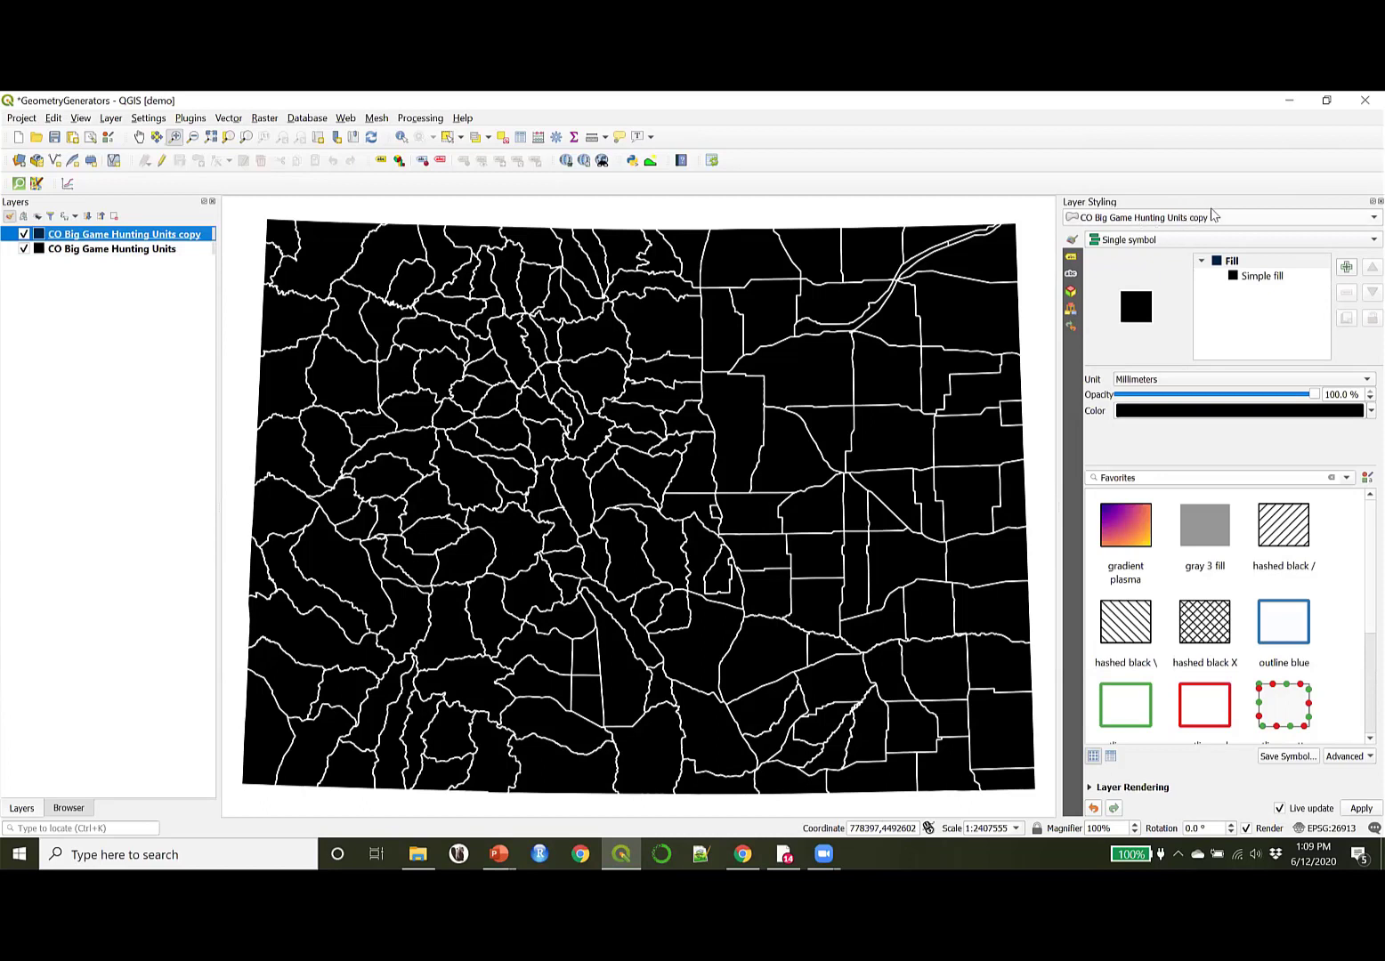
# Step: Change the copied layer's simple fill to a Geometry generator symbol layer with geometry type Point / MultiPoint
pyautogui.click(1270, 277)
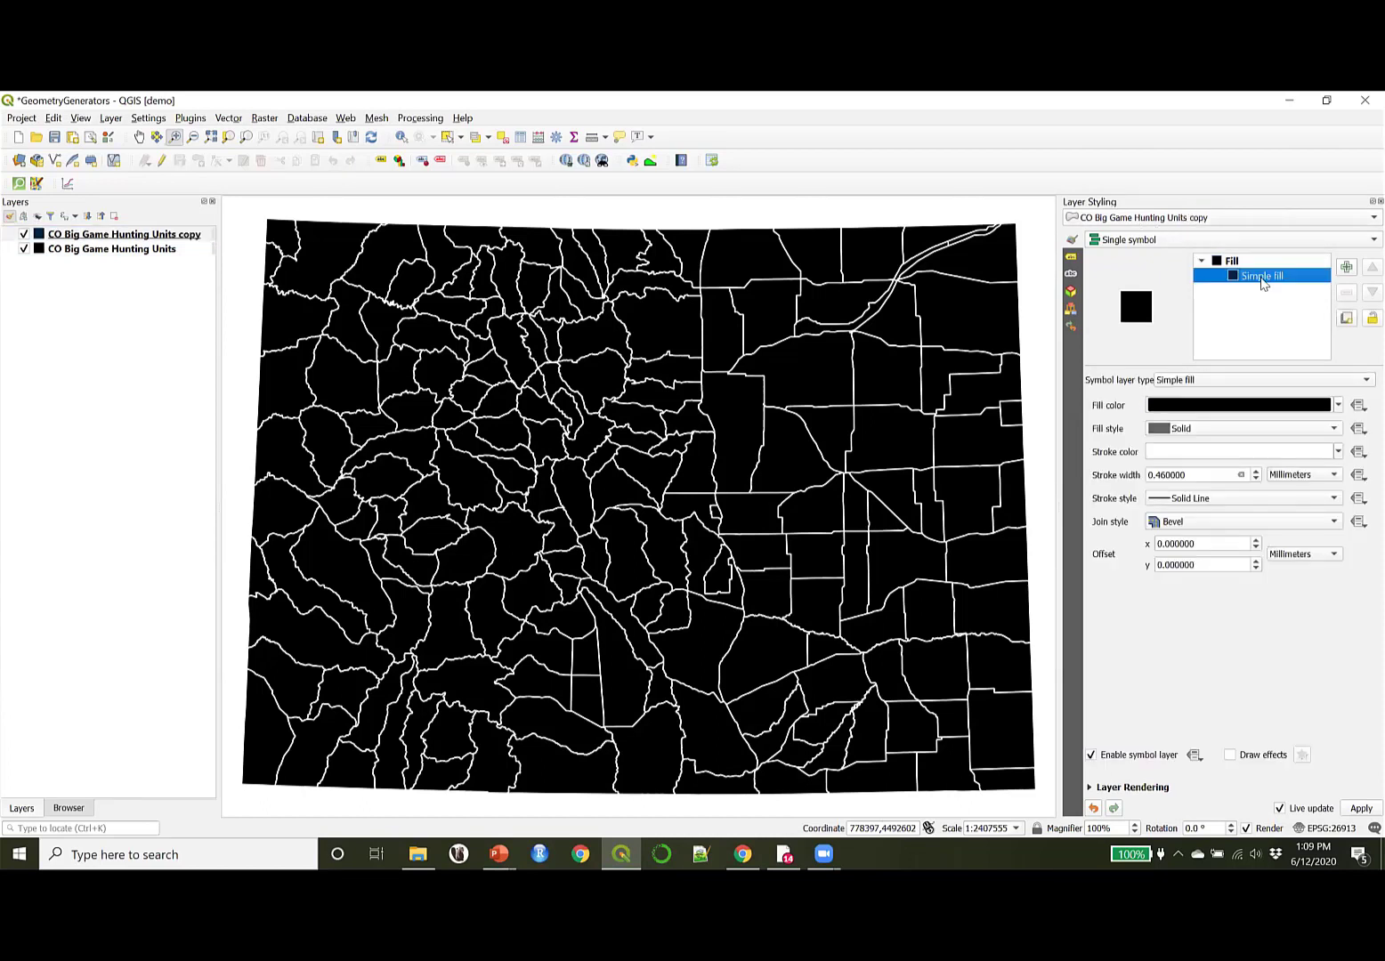
pyautogui.click(1245, 383)
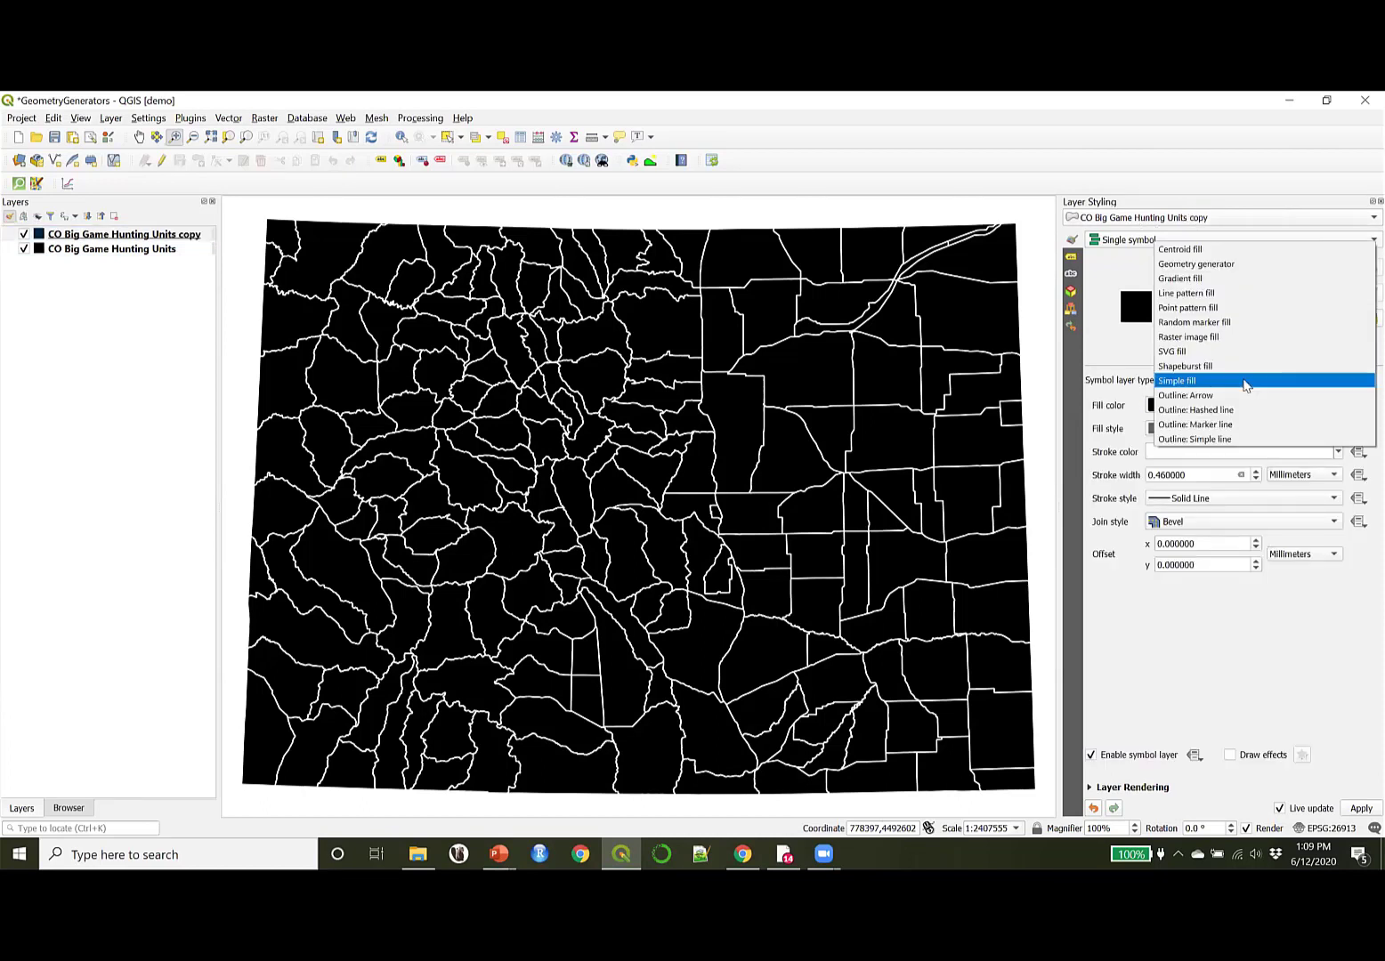
pyautogui.click(1201, 264)
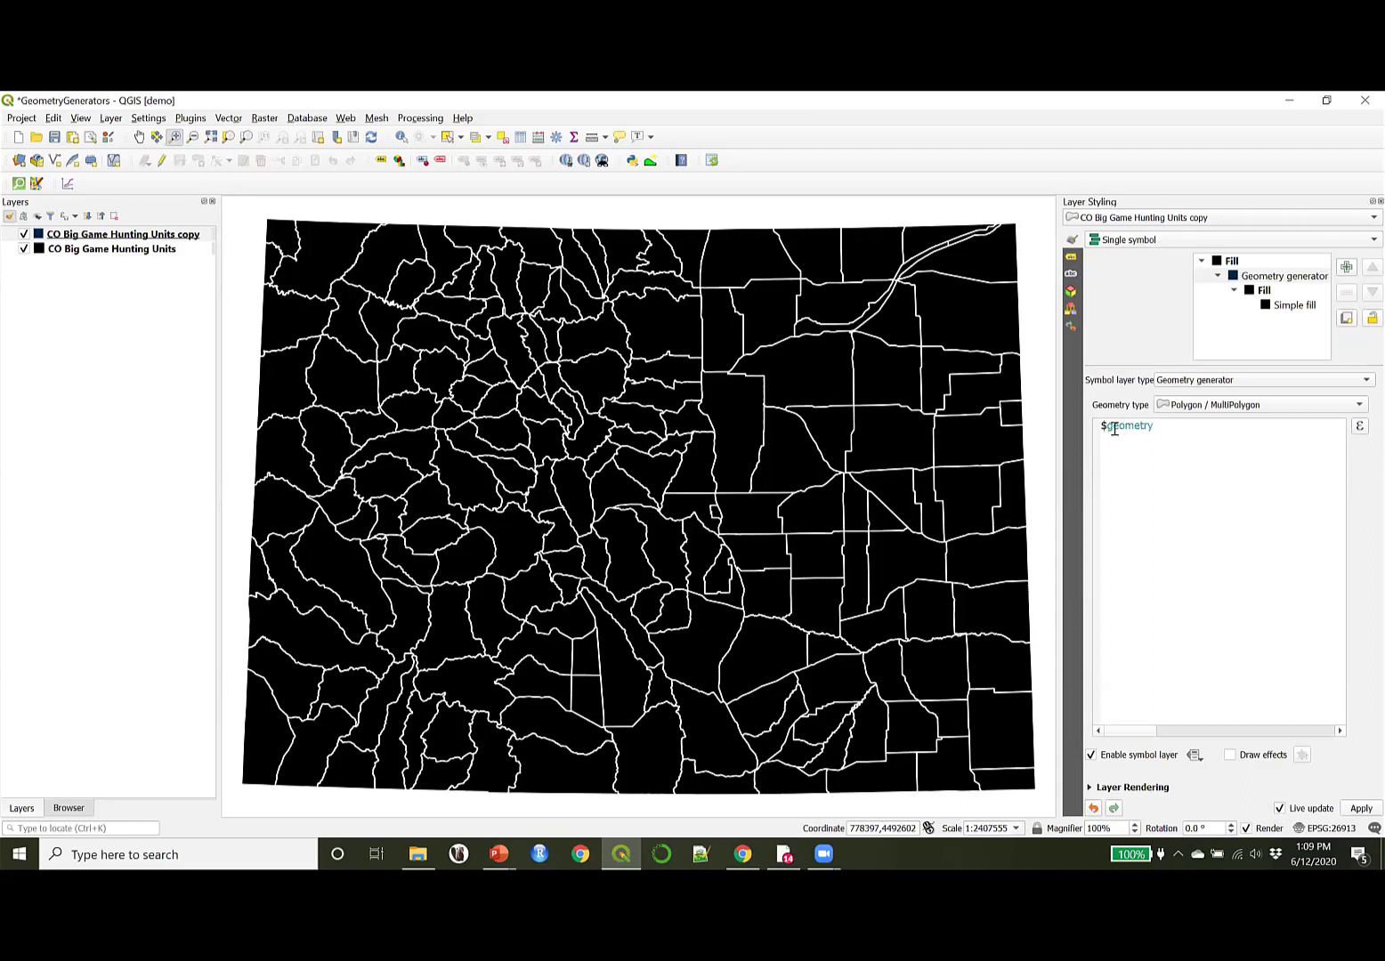
pyautogui.moveTo(1163, 427); pyautogui.dragTo(1100, 427)
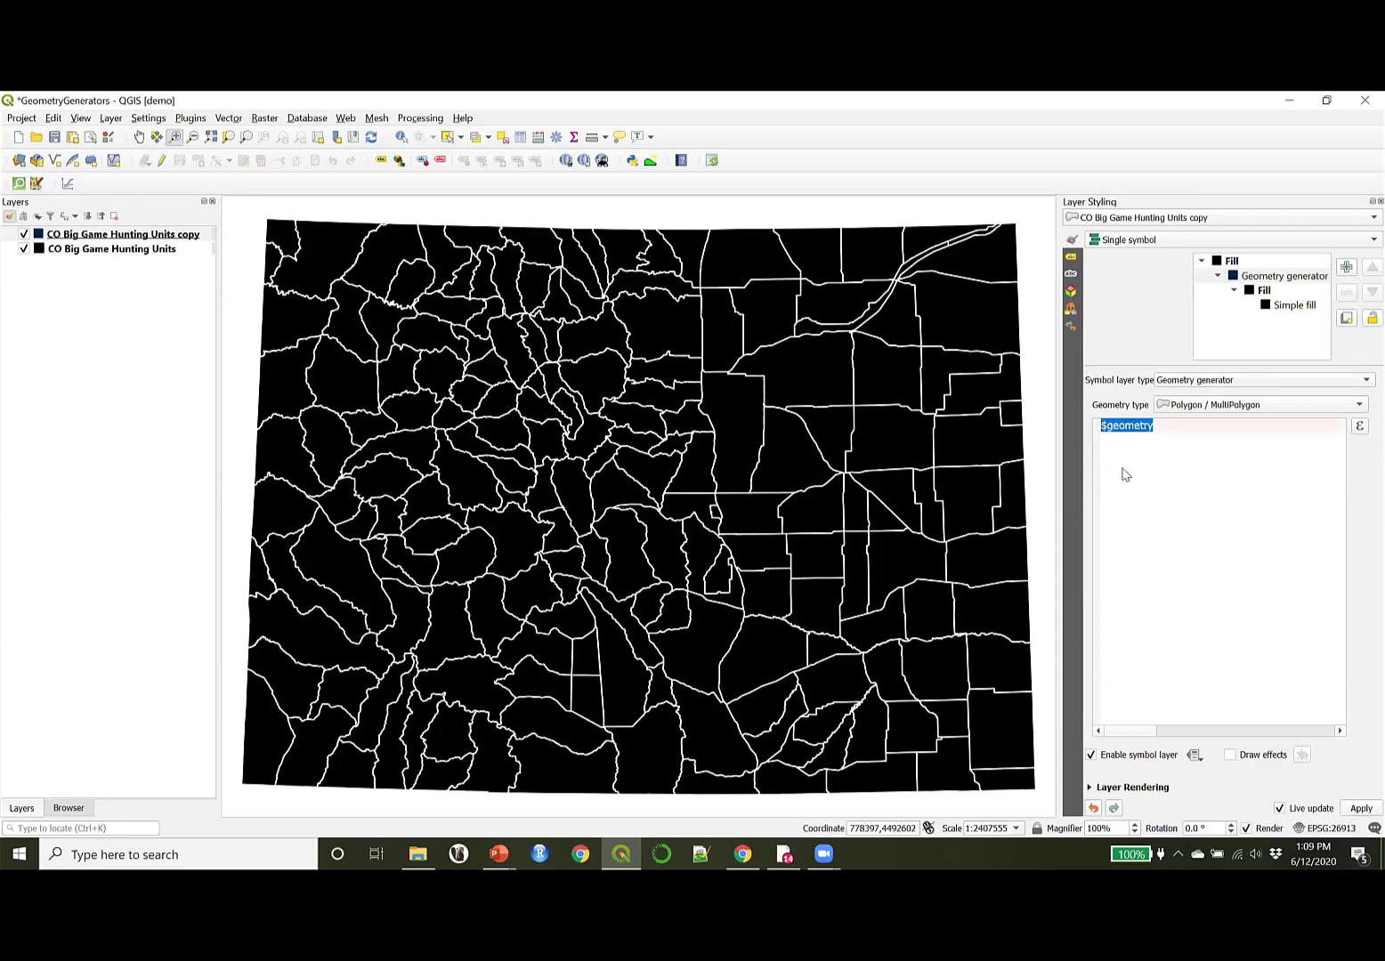
pyautogui.click(1195, 408)
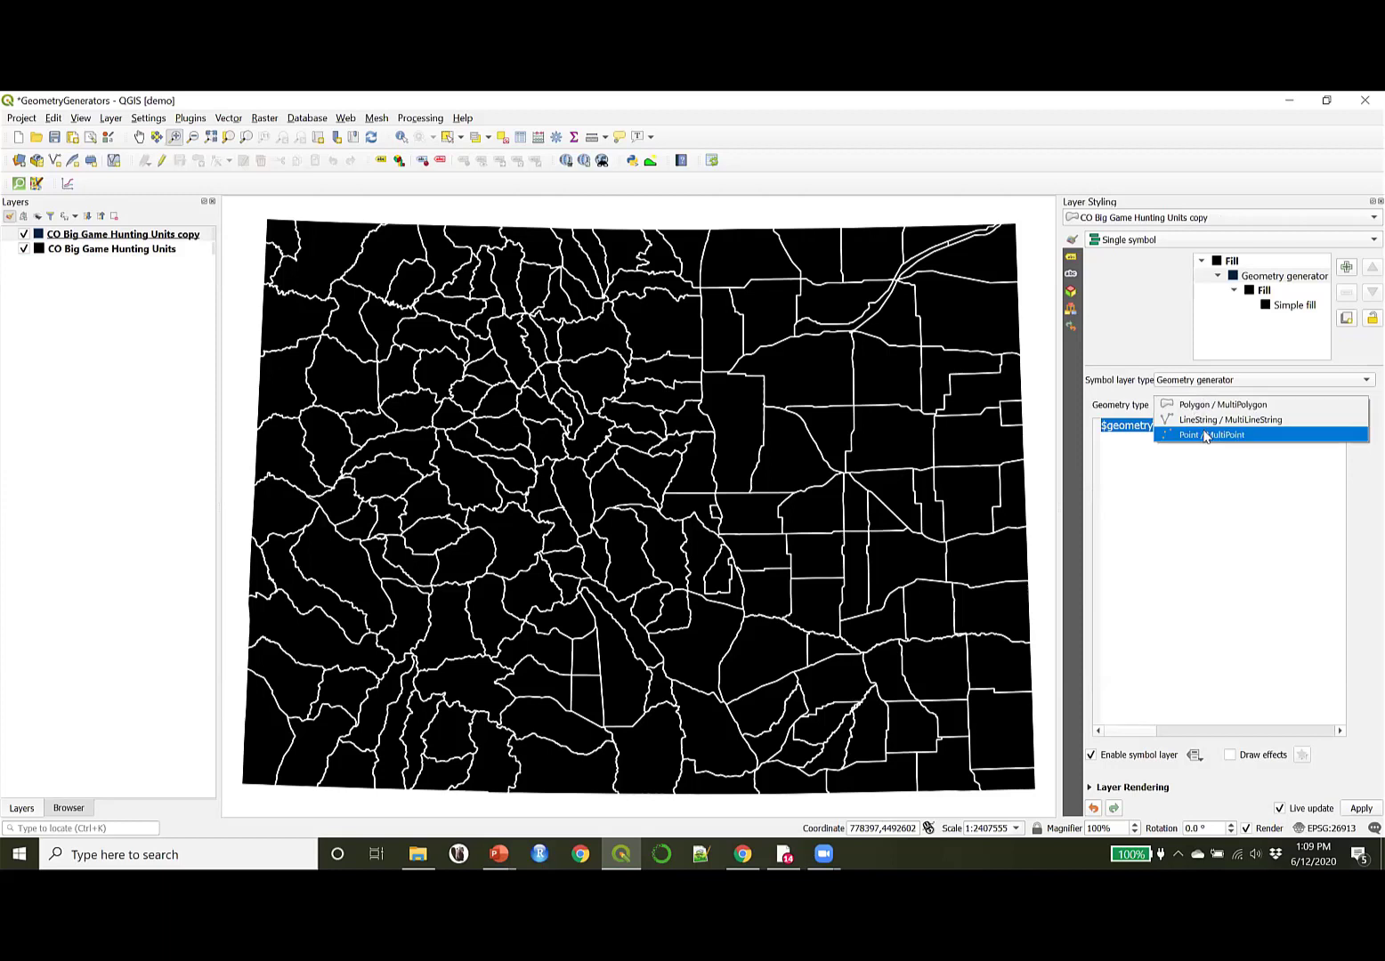
pyautogui.click(1206, 436)
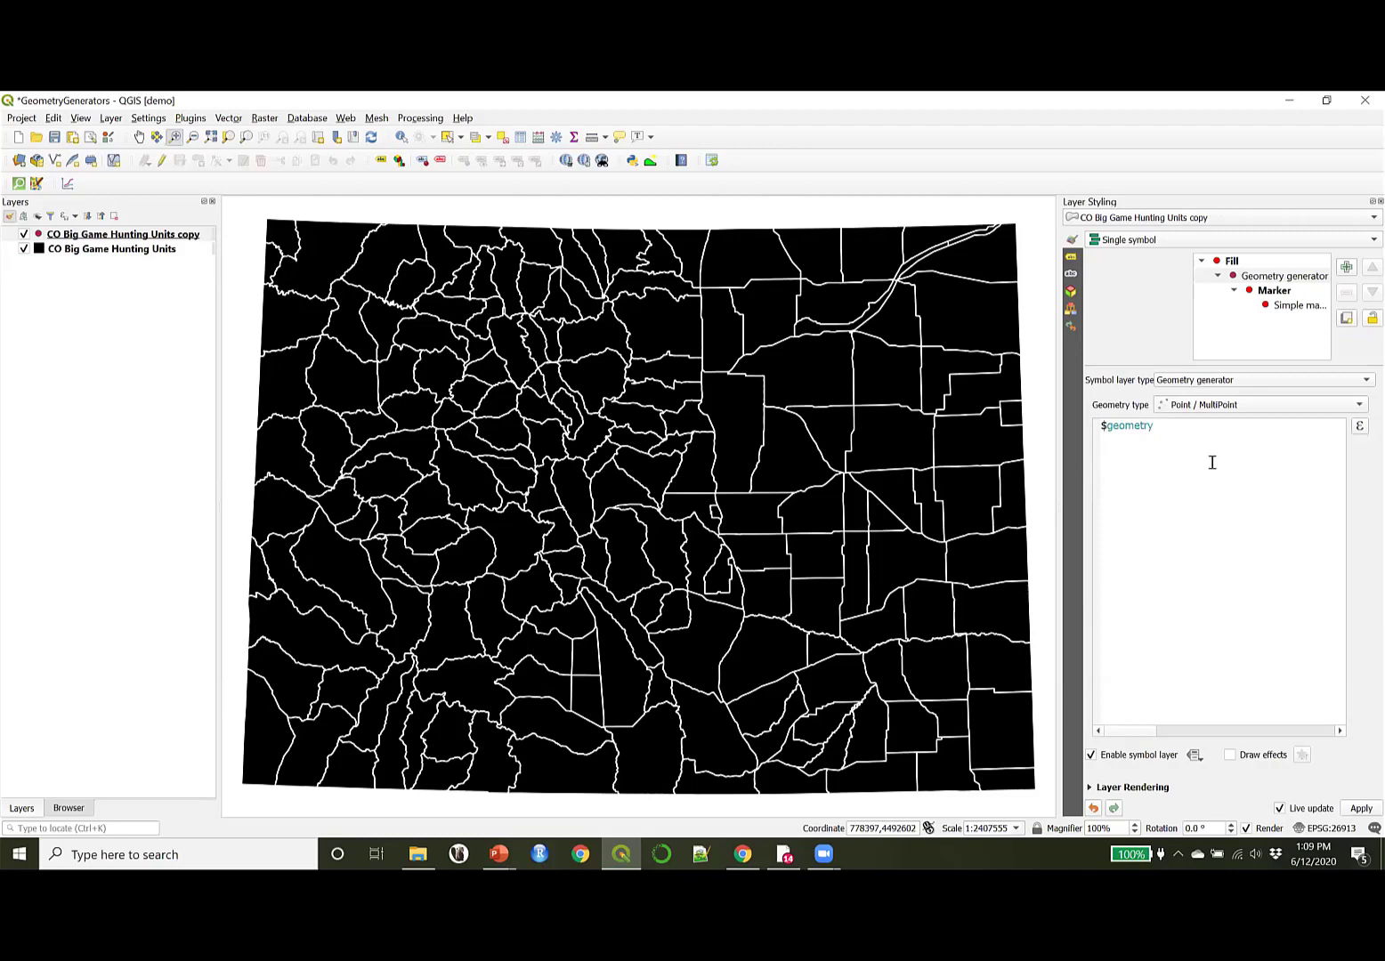
# Step: Open the geometry generator's expression builder, list the Geometry functions, and enlarge the dialog for a longer function list
pyautogui.click(1359, 428)
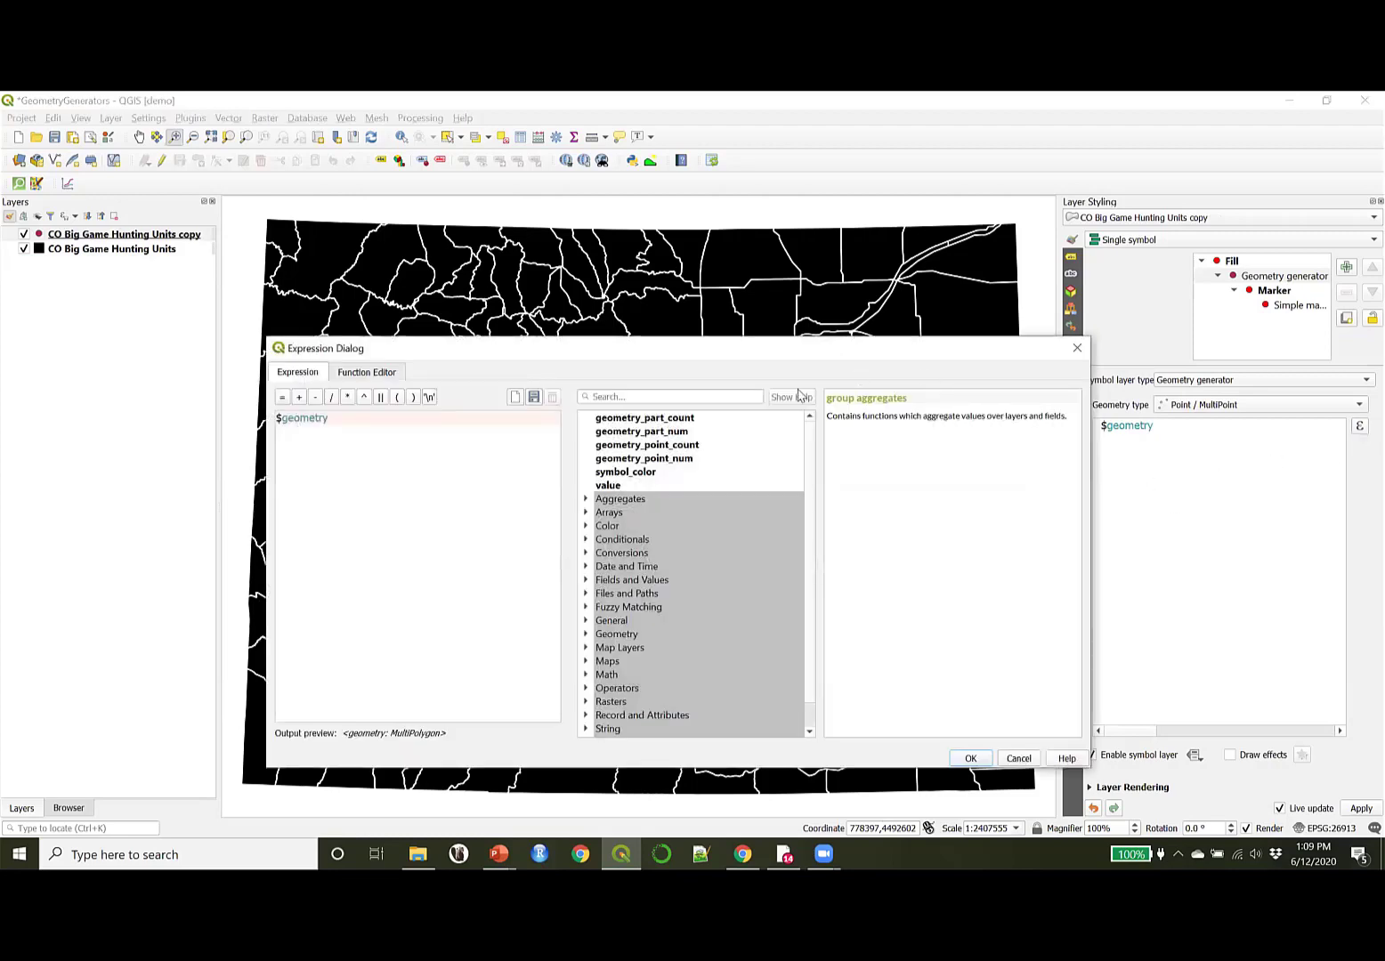
pyautogui.moveTo(620, 341); pyautogui.dragTo(740, 211)
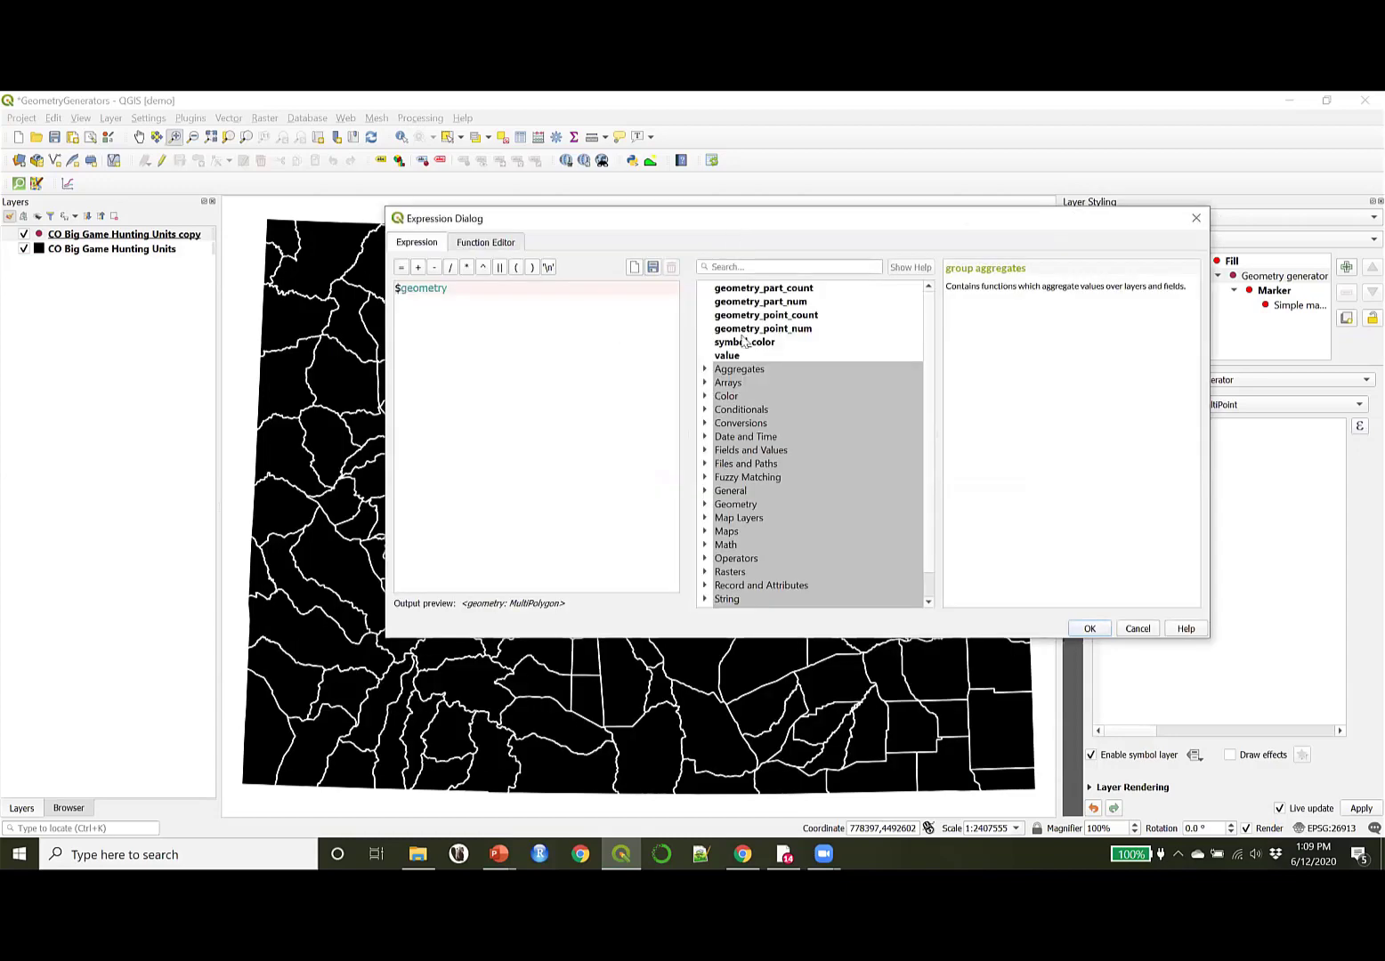
pyautogui.click(707, 505)
pyautogui.scroll(-2, 794, 427)
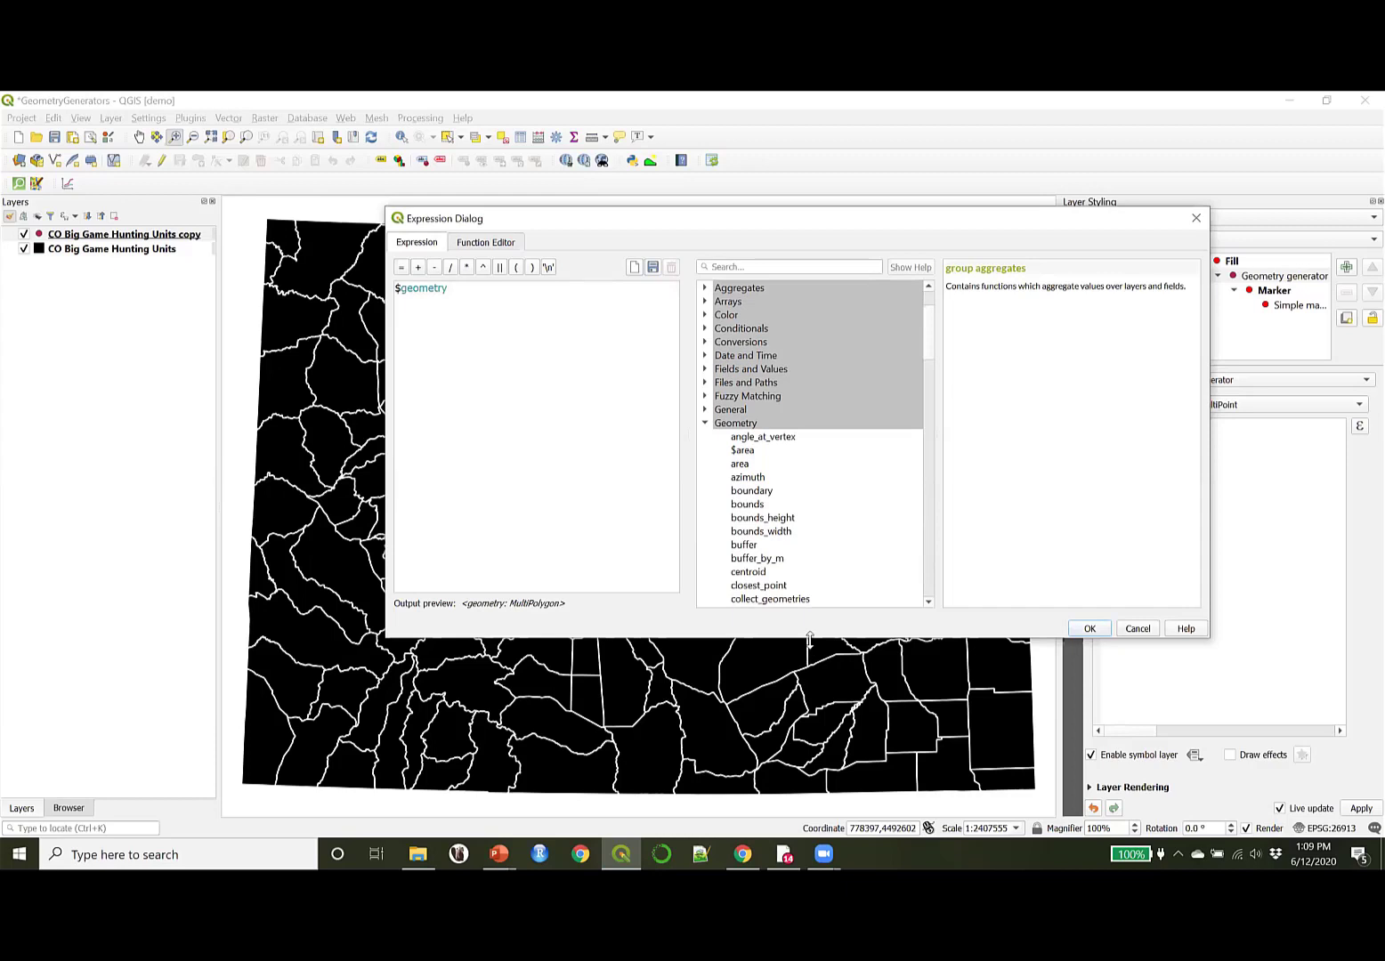
pyautogui.moveTo(809, 638); pyautogui.dragTo(809, 785)
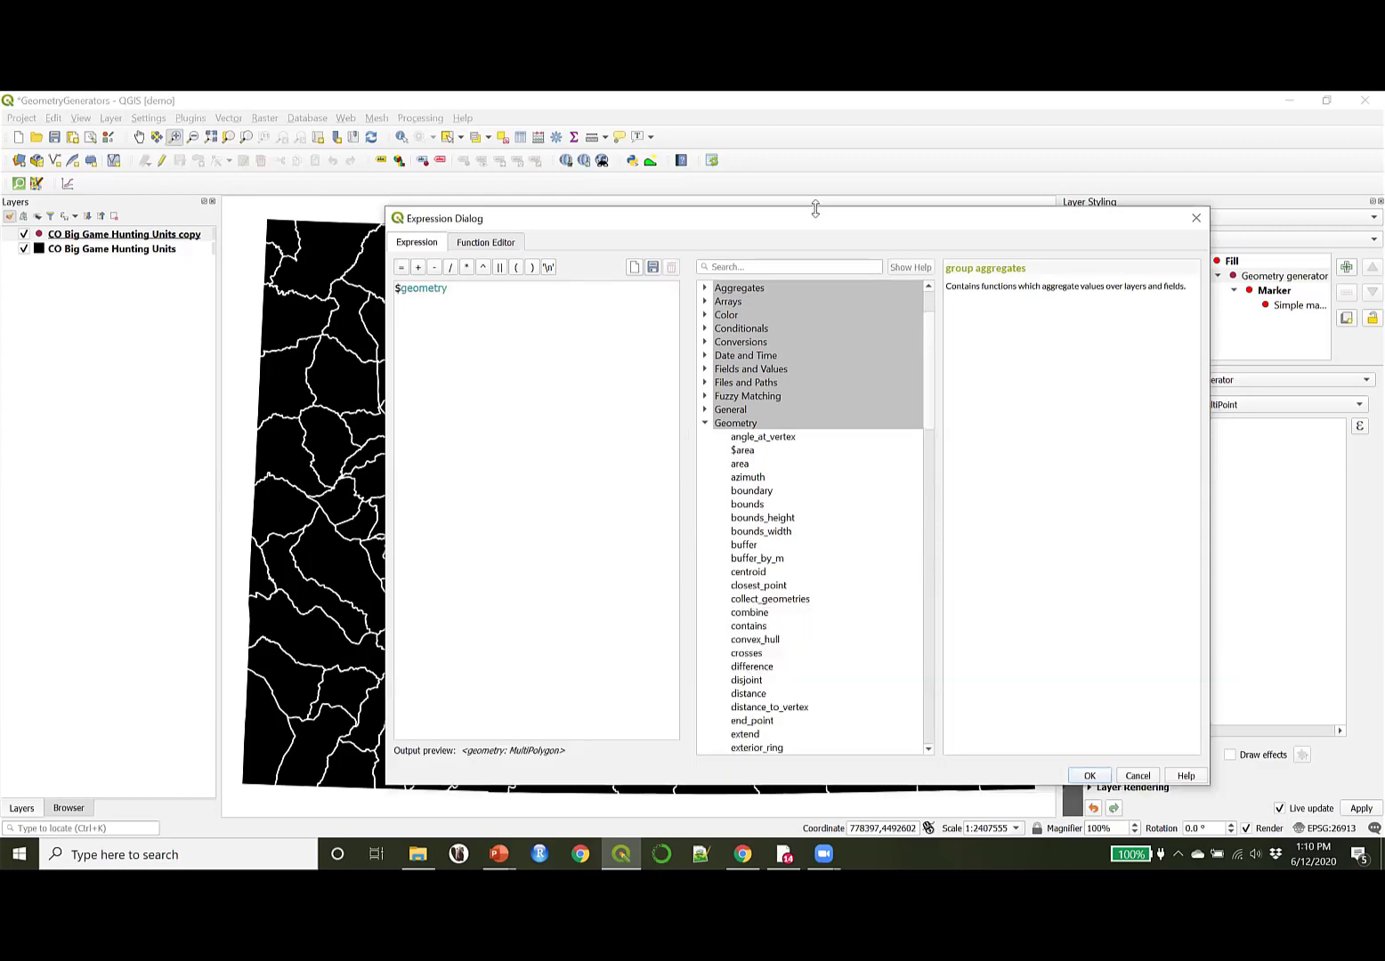
pyautogui.moveTo(815, 209); pyautogui.dragTo(806, 136)
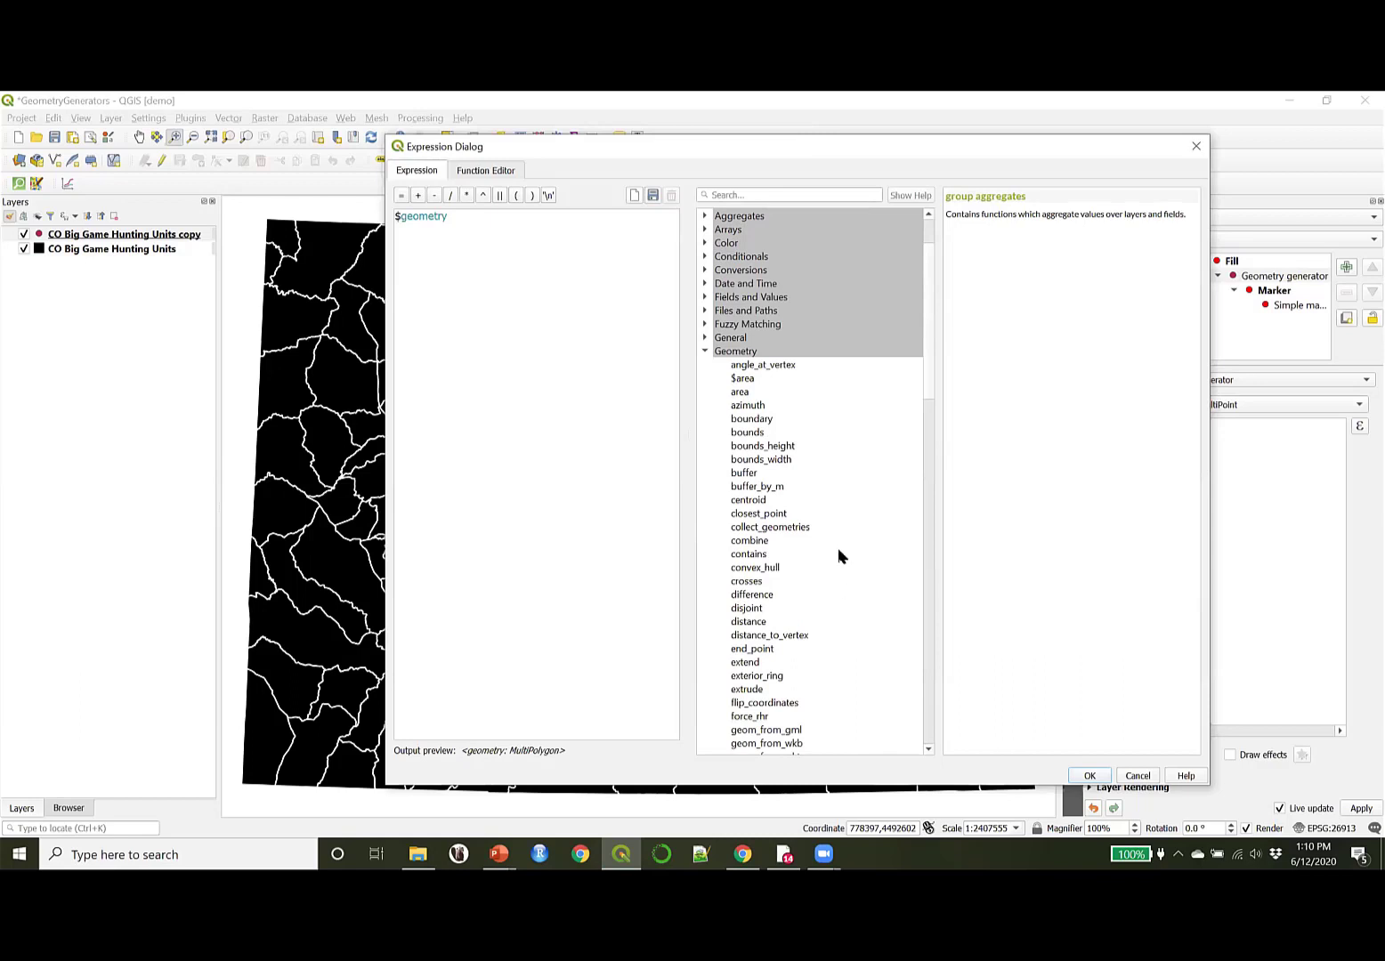
# Step: Build the expression centroid( $geometry ) and apply it to the geometry generator
pyautogui.click(752, 500)
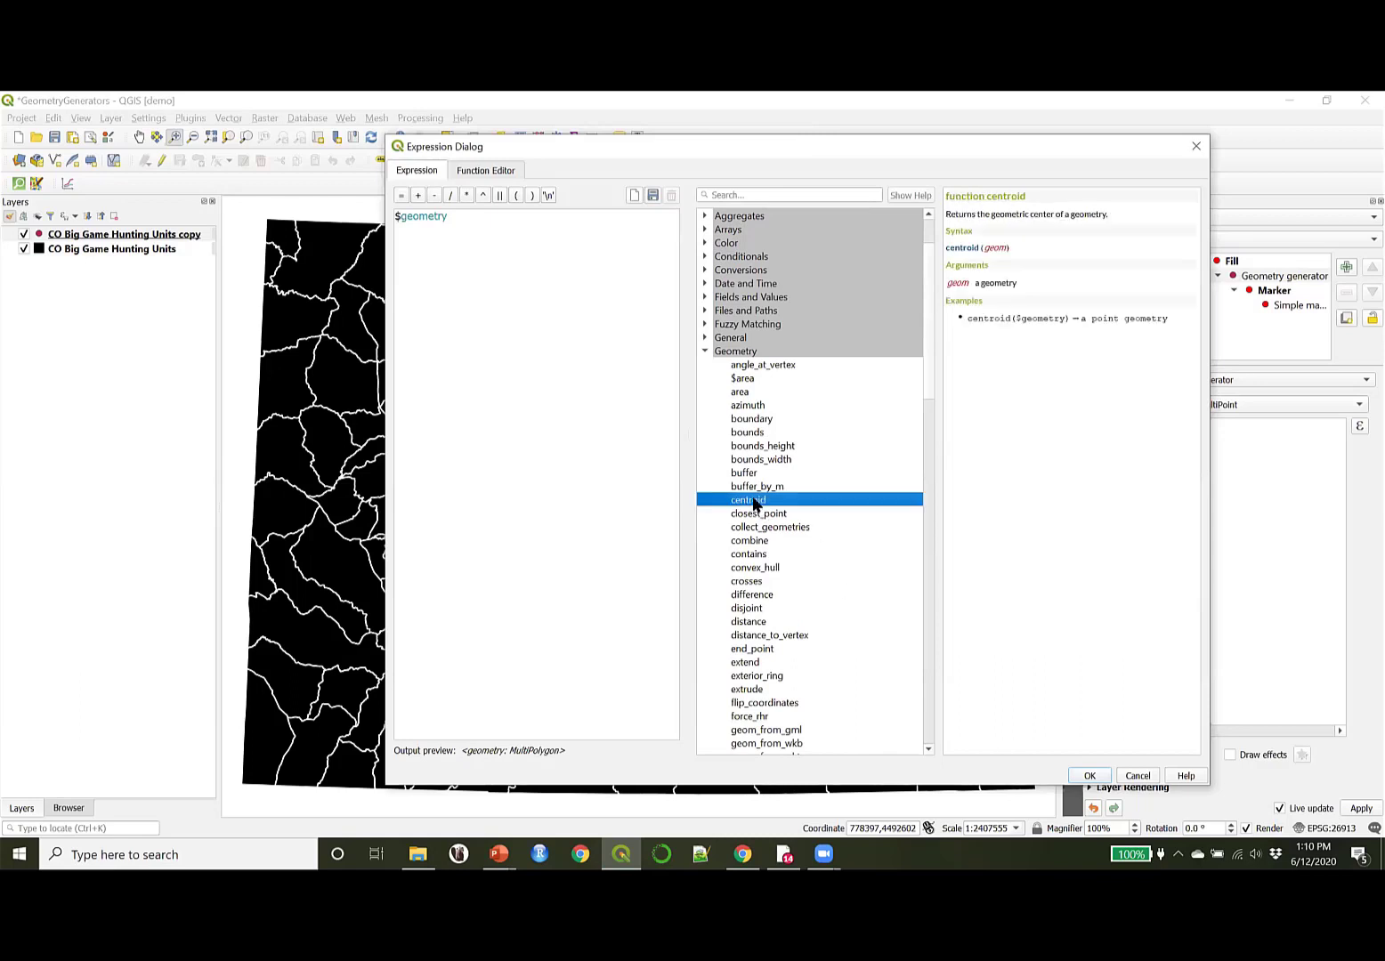
pyautogui.click(398, 218)
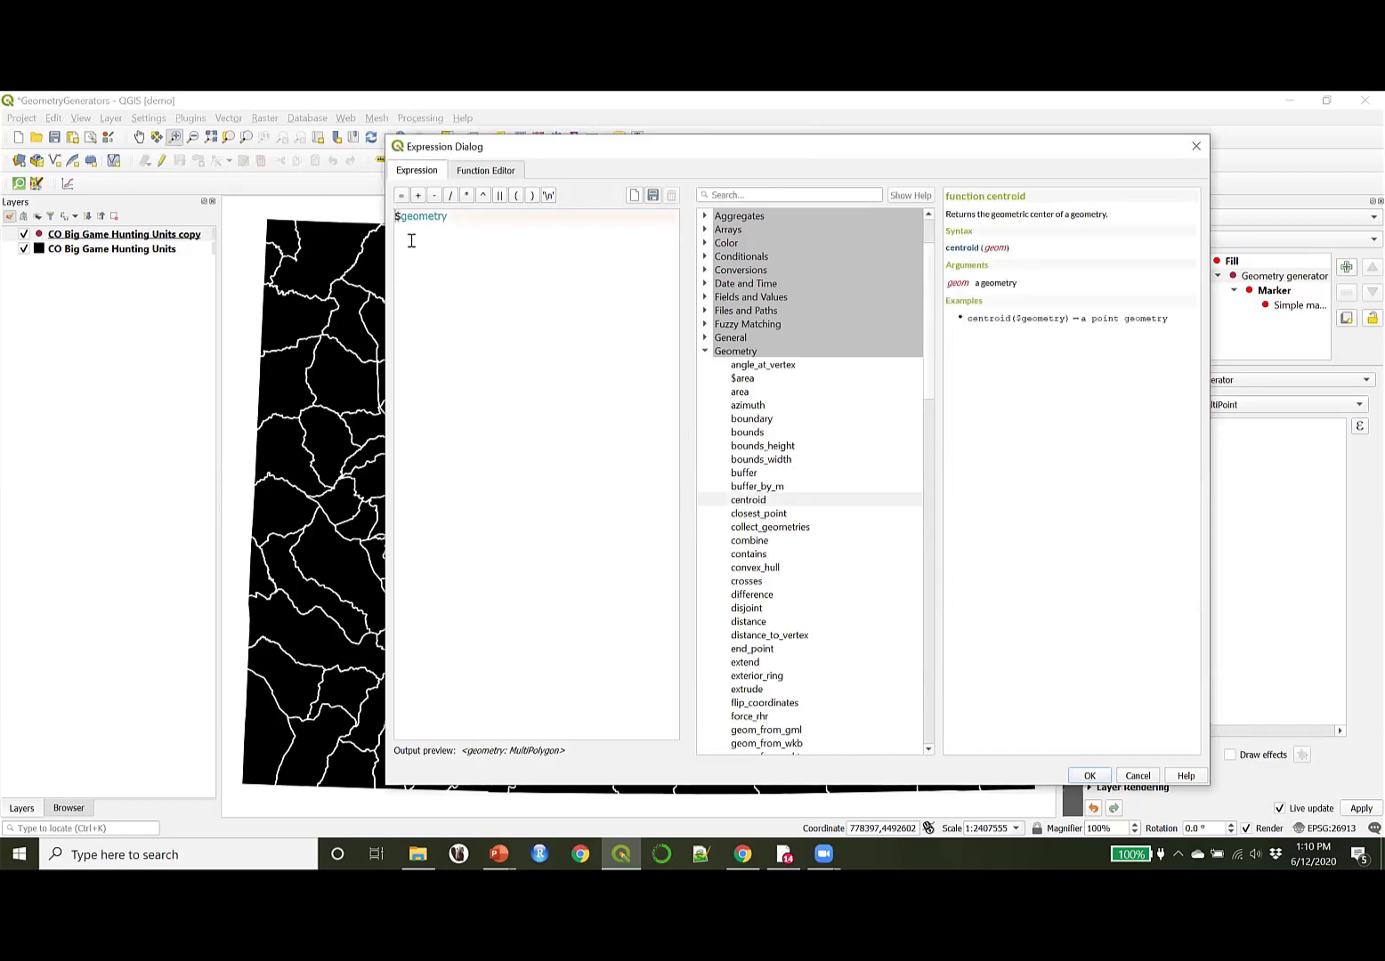
pyautogui.doubleClick(752, 500)
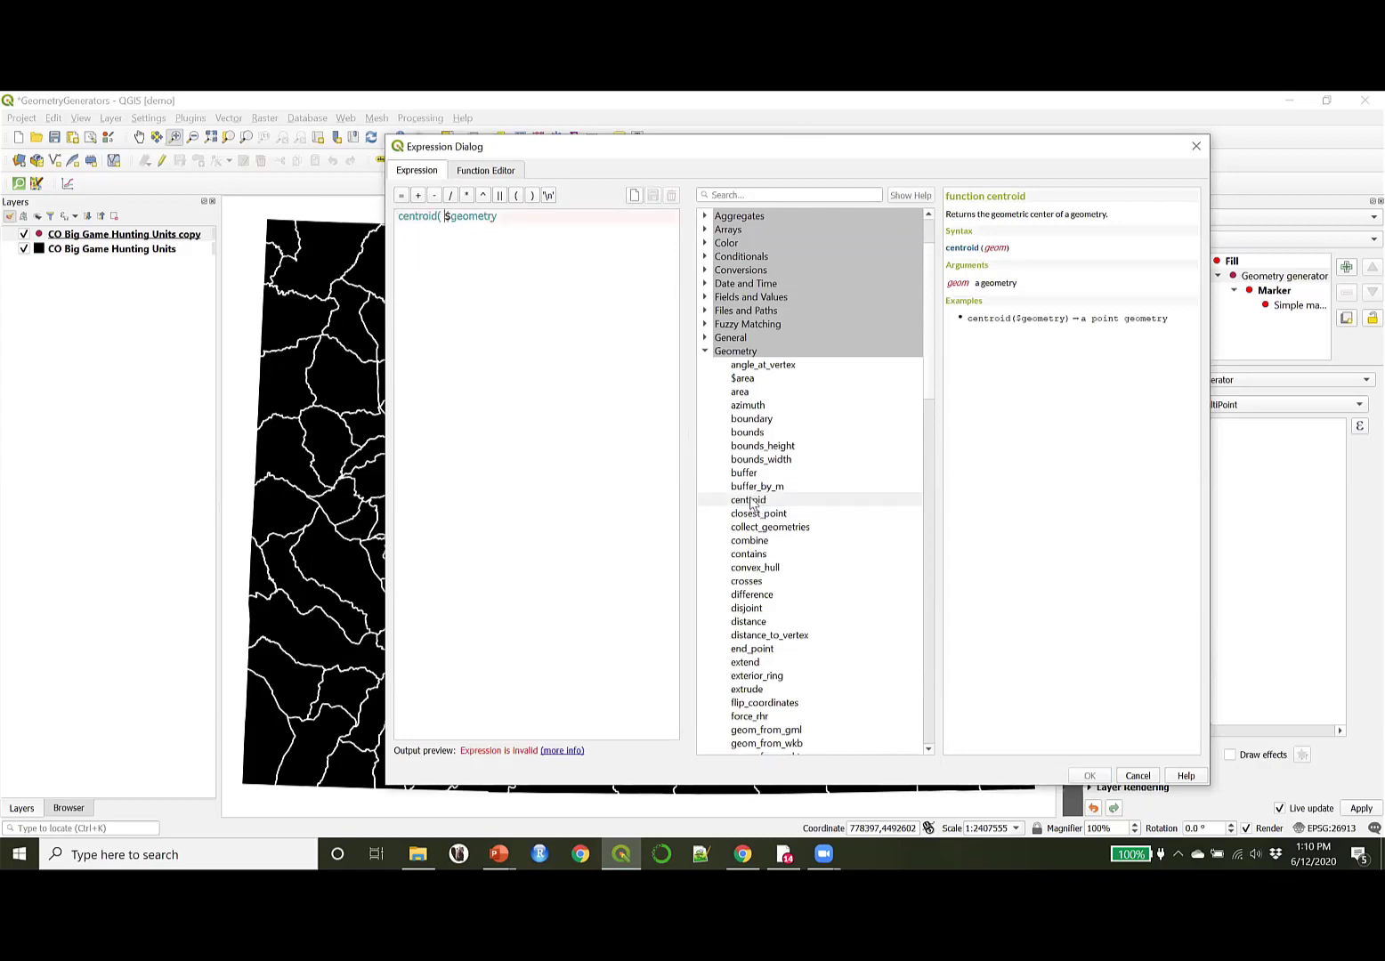
pyautogui.click(543, 221)
pyautogui.click(531, 195)
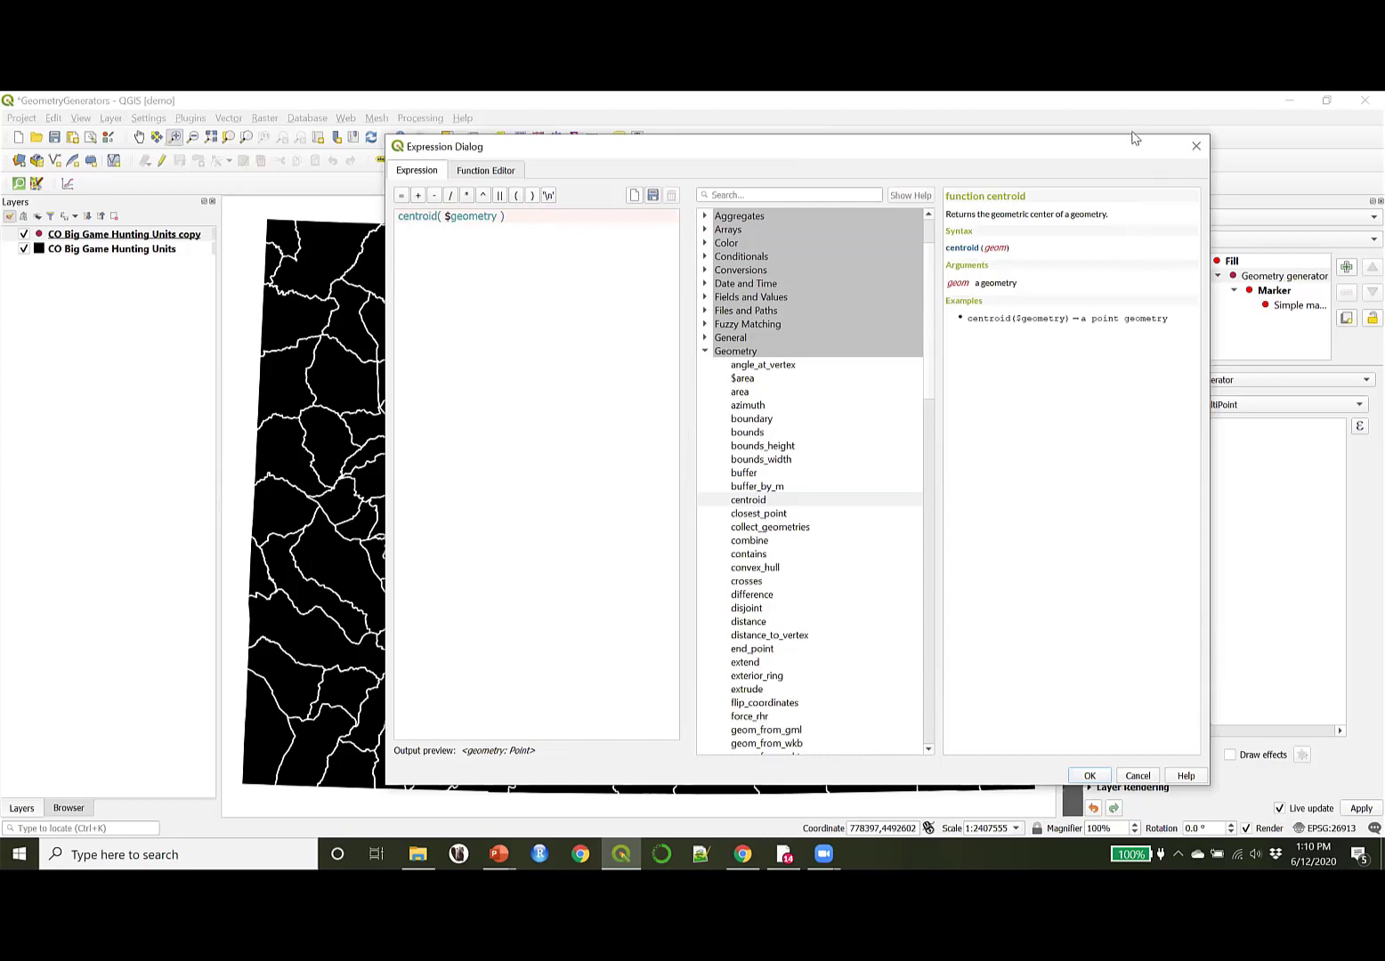
pyautogui.moveTo(1120, 133); pyautogui.dragTo(1091, 339)
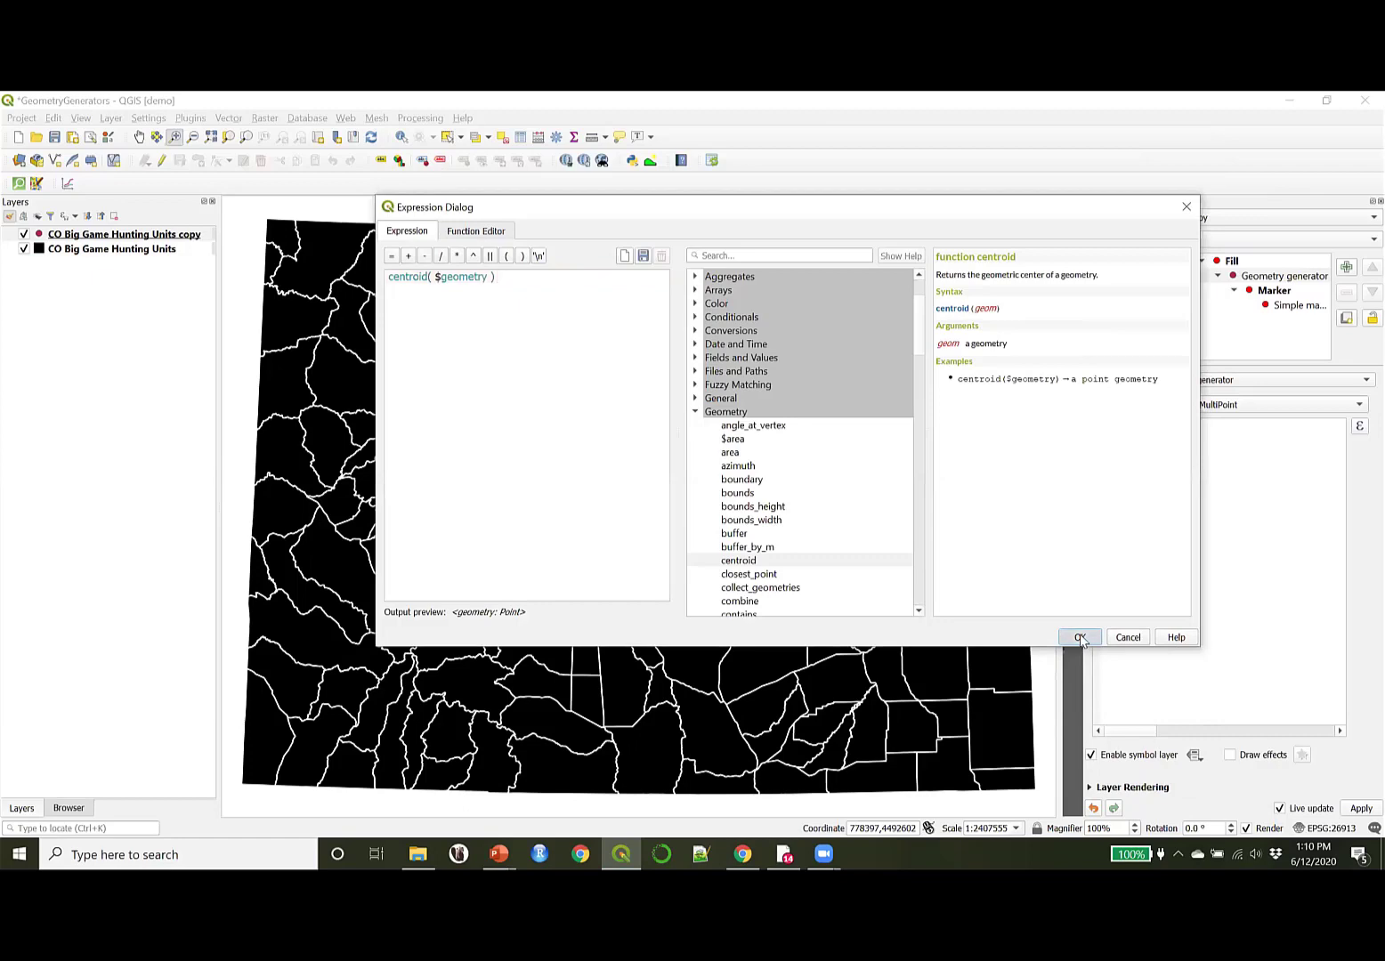
pyautogui.click(1078, 638)
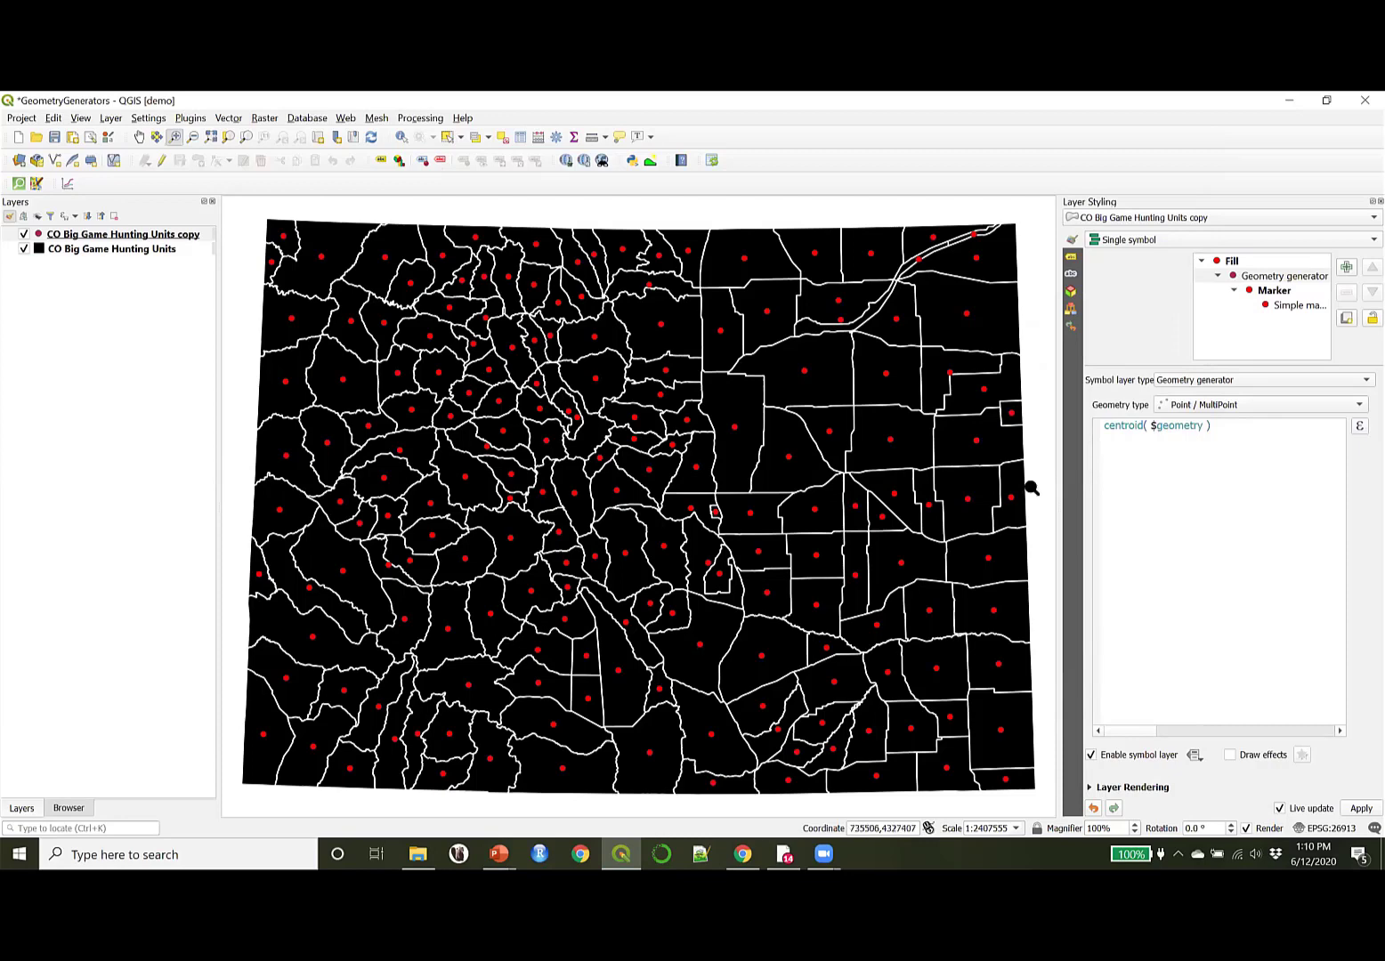
# Step: Zoom in on the small hunting units in the north-central part of the state to examine where their centroids fall
pyautogui.click(1359, 426)
pyautogui.click(1186, 206)
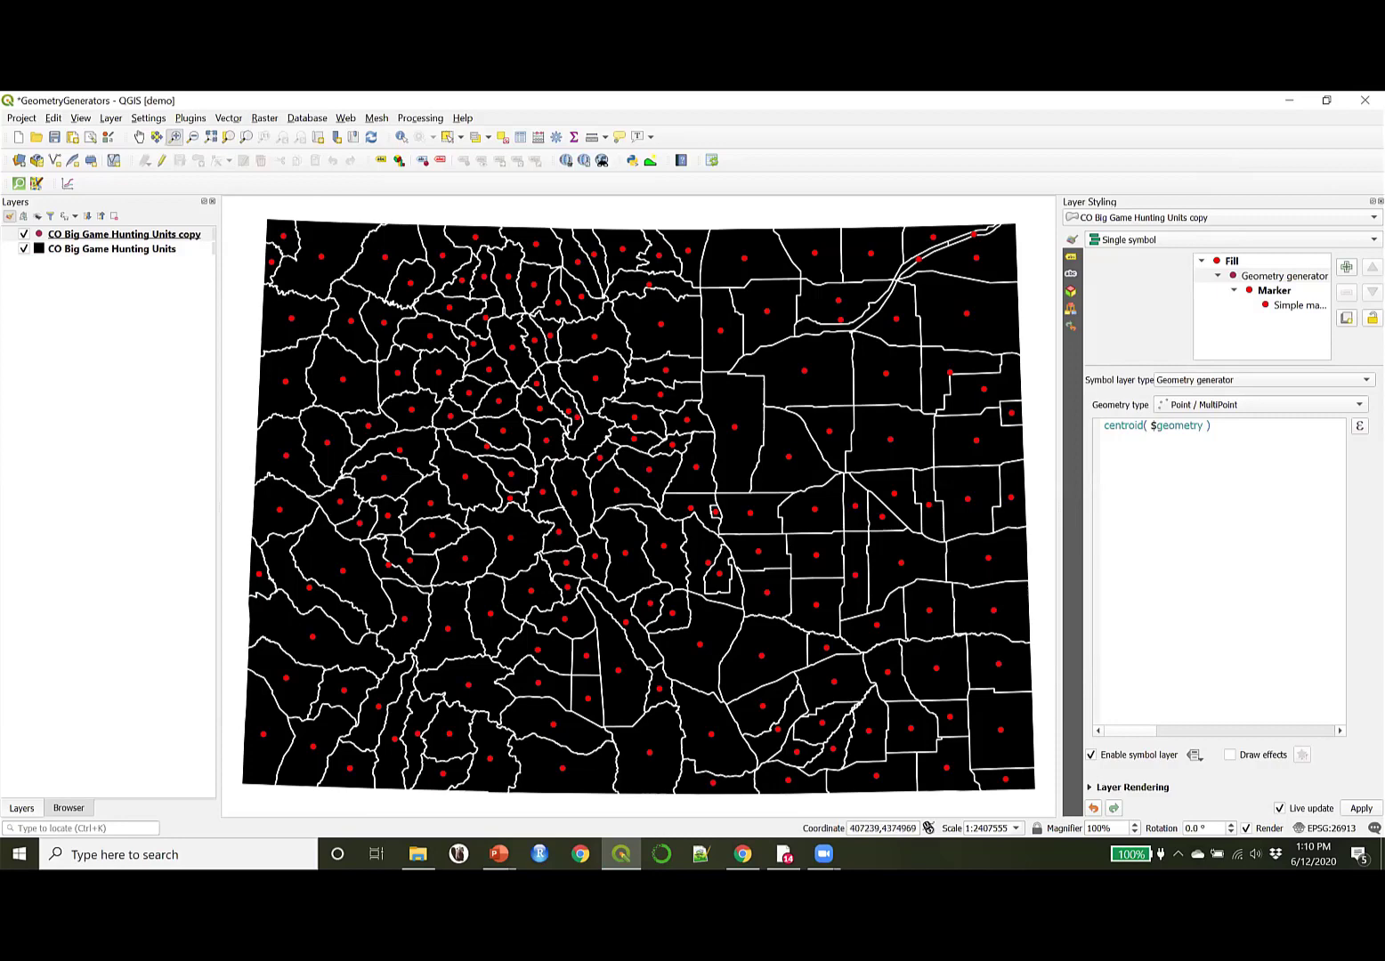
pyautogui.moveTo(485, 334); pyautogui.dragTo(660, 478)
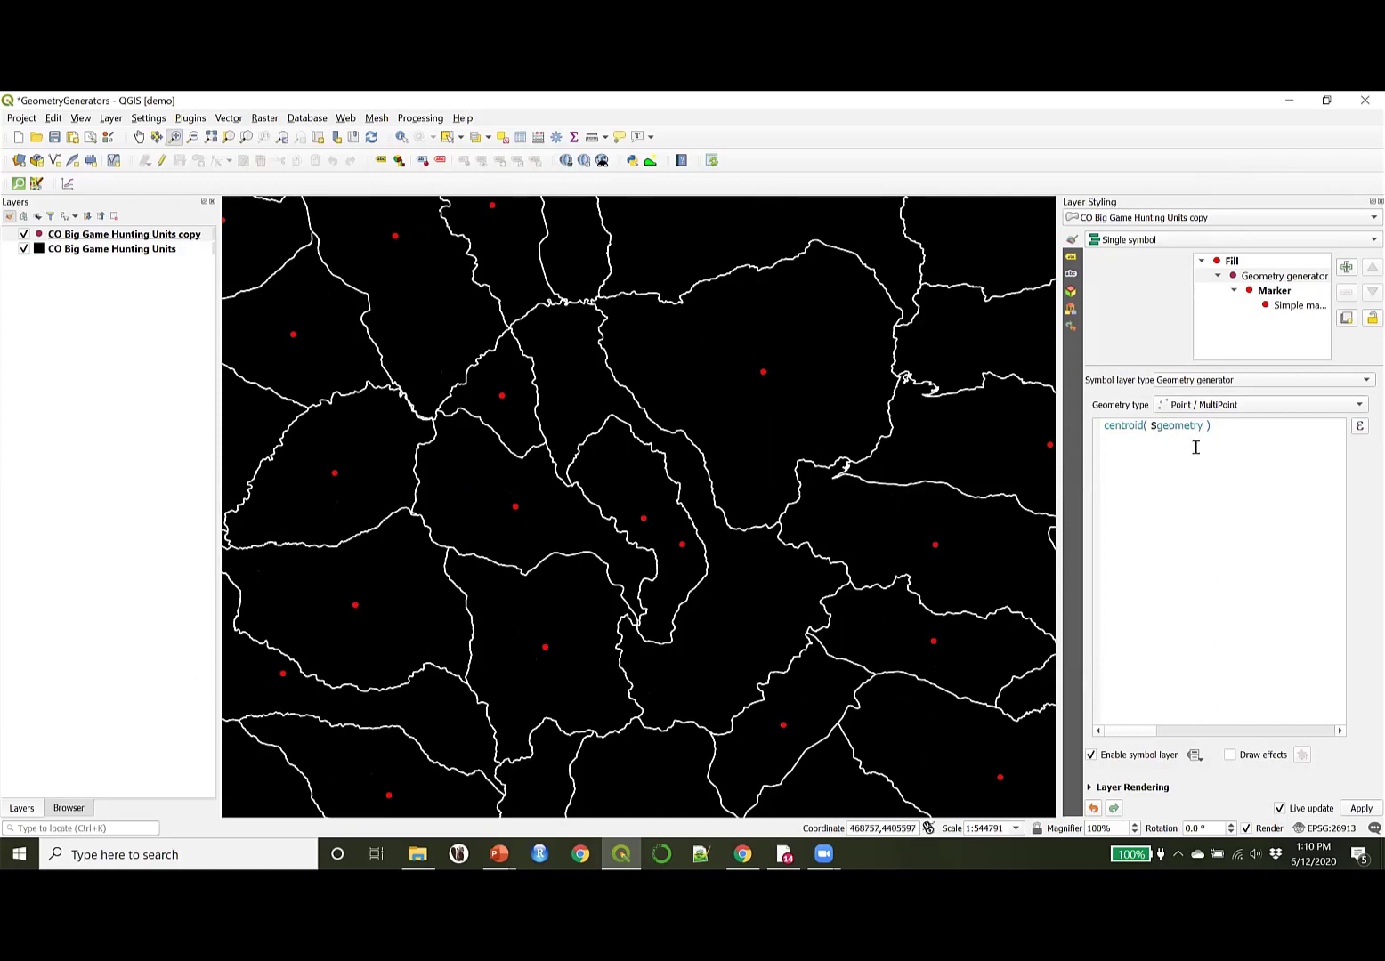
# Step: Search the expression functions for "pol" and replace centroid with pole_of_inaccessibility in the generator's expression
pyautogui.click(1359, 427)
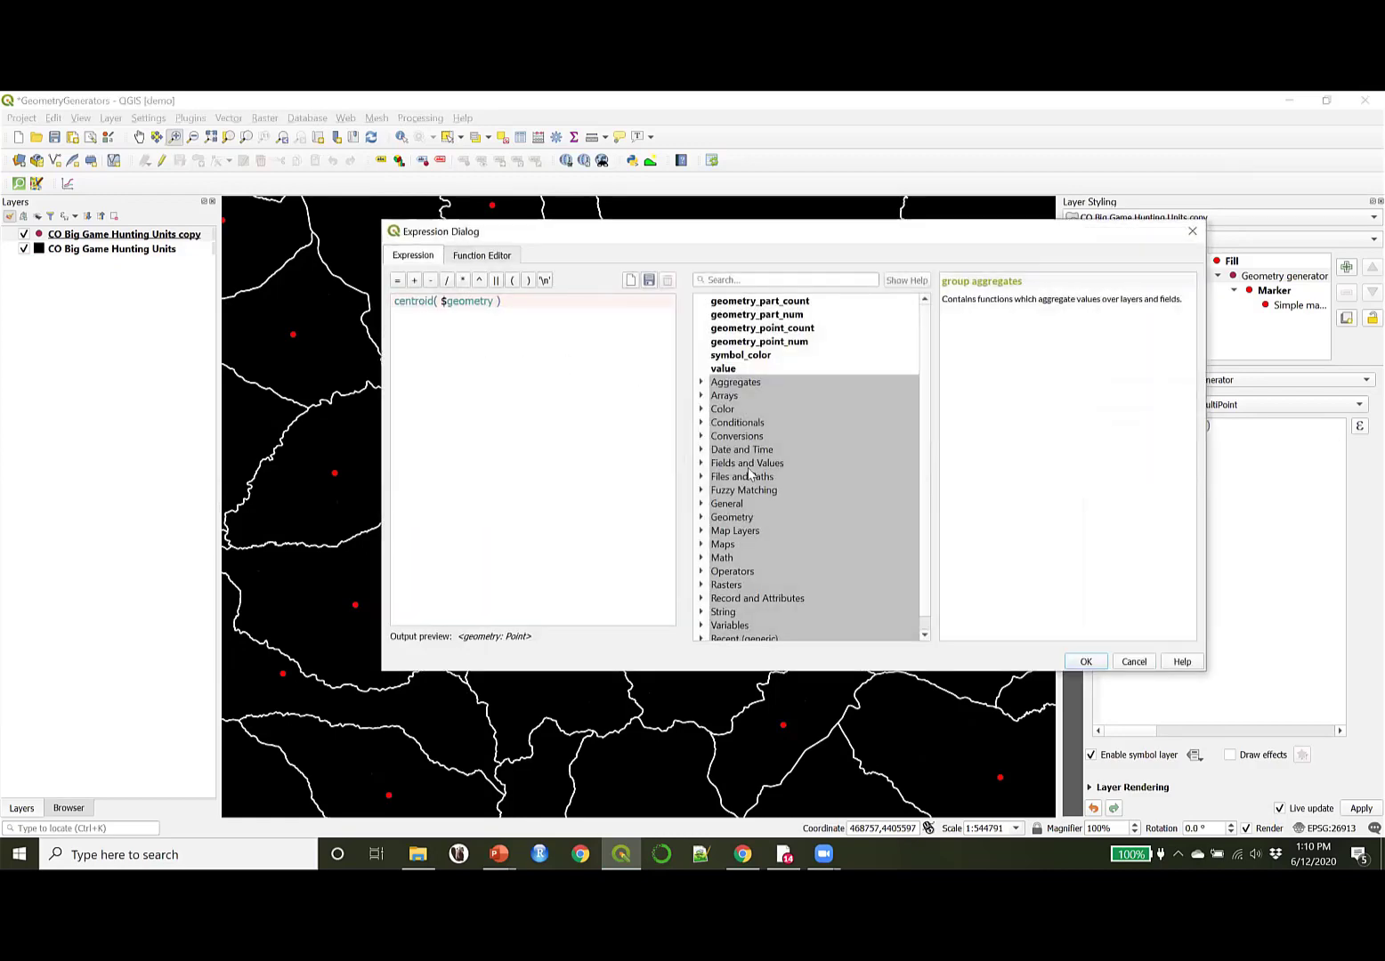
pyautogui.click(758, 281)
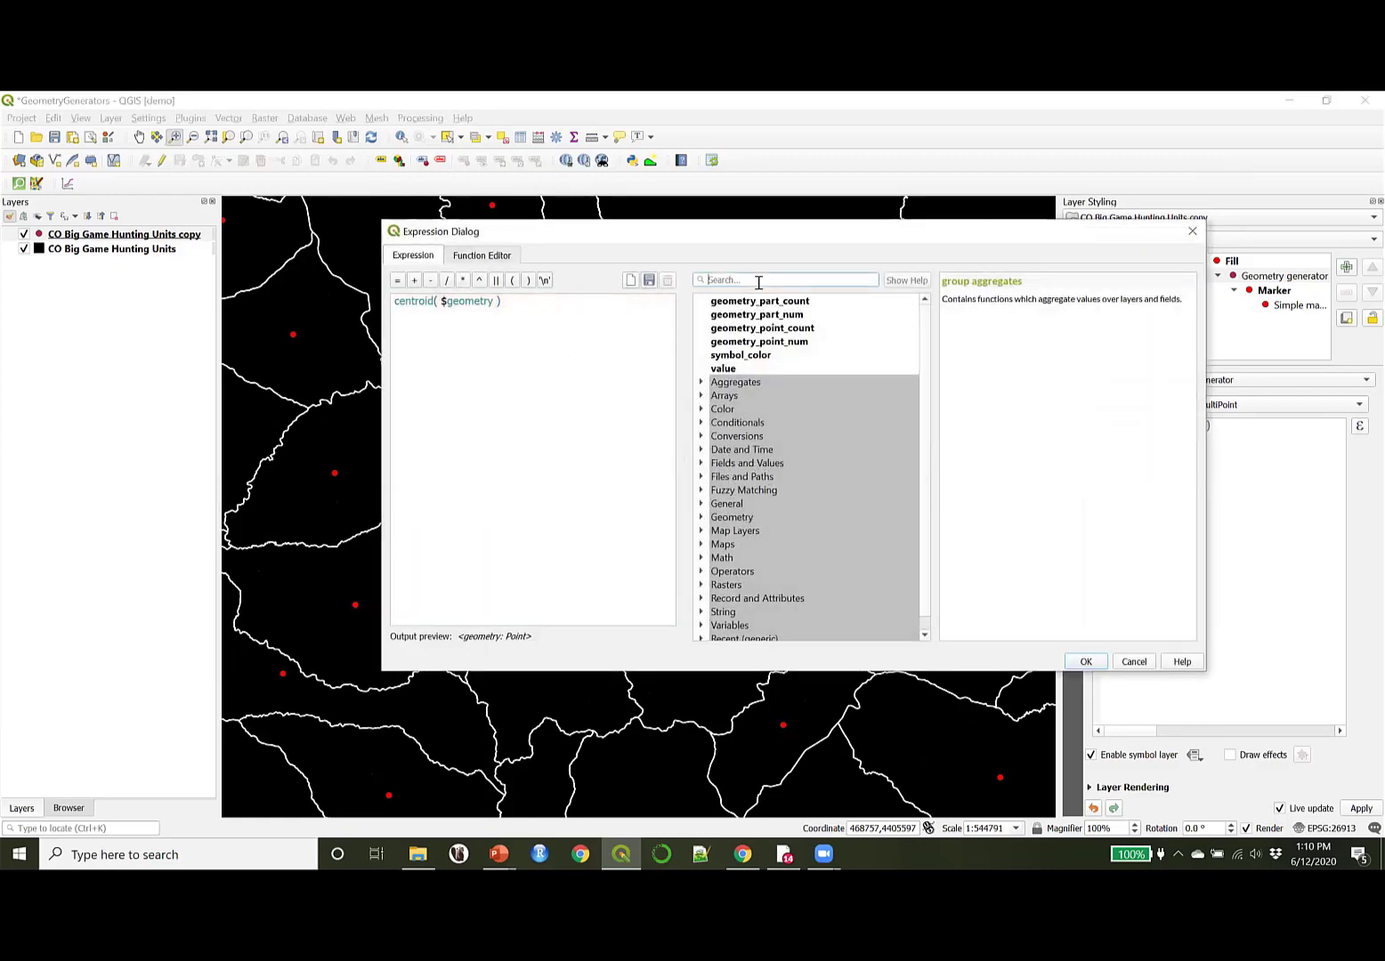
pyautogui.write('pol')
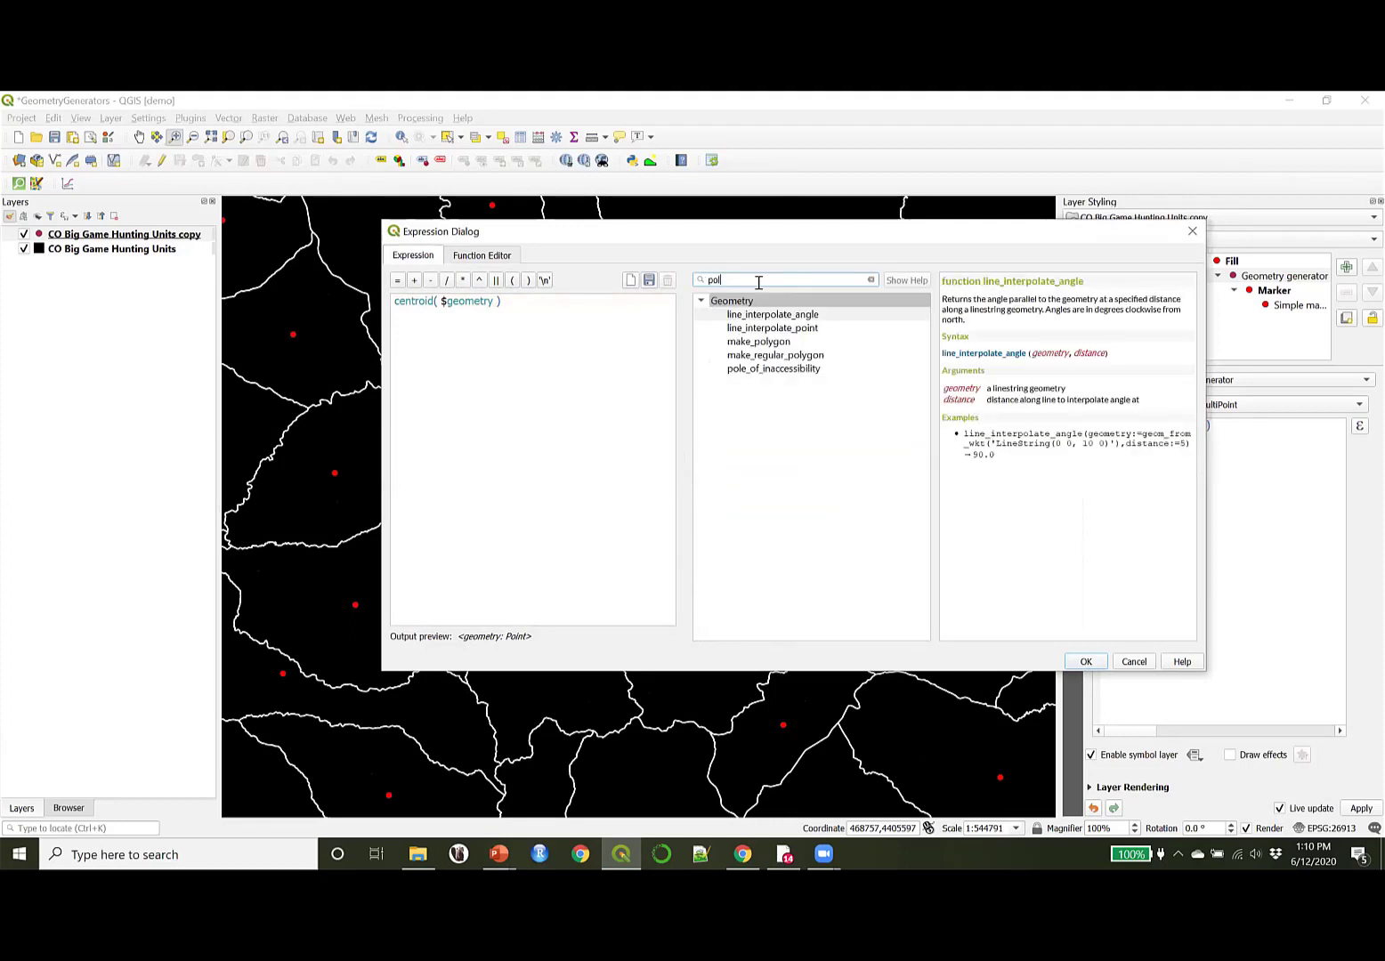
pyautogui.doubleClick(423, 303)
pyautogui.press('BackSpace')
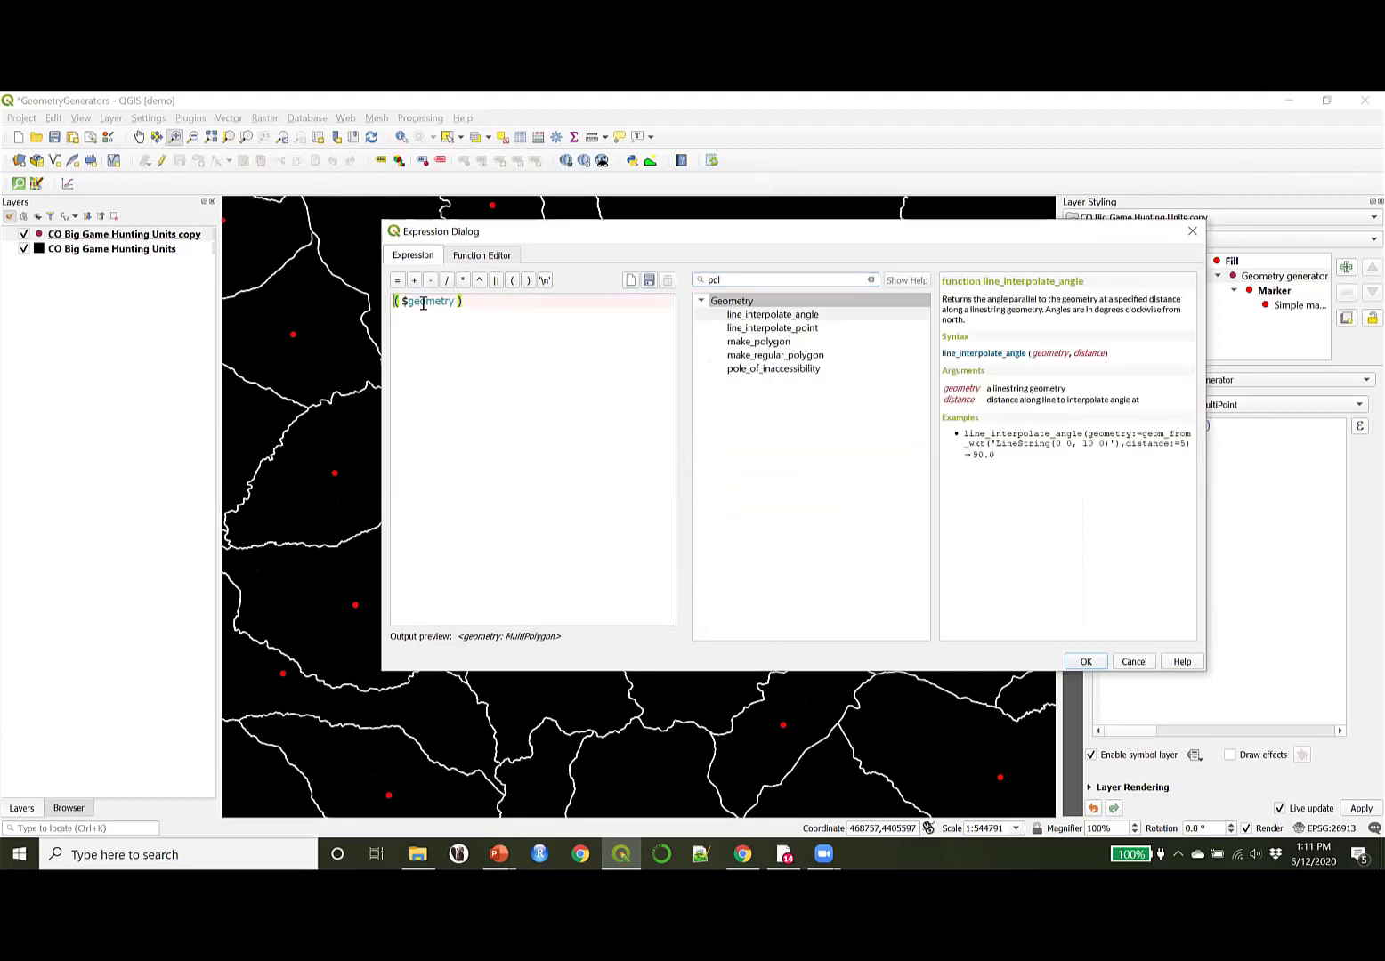
pyautogui.doubleClick(750, 370)
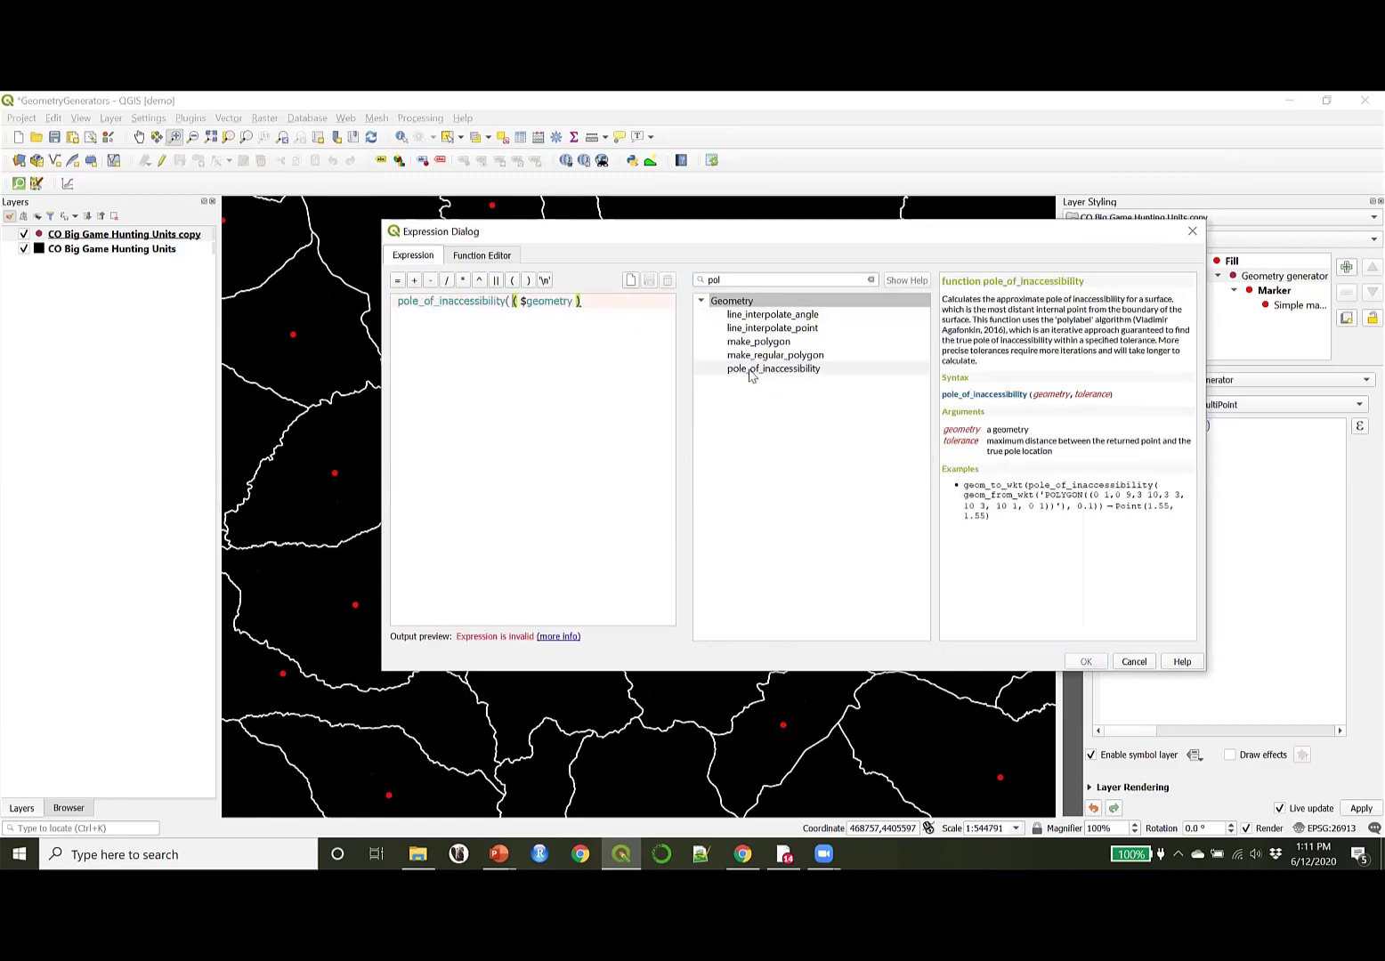
# Step: Remove the duplicate opening parenthesis, add a tolerance of 0, and apply the expression pole_of_inaccessibility( $geometry ,0)
pyautogui.click(514, 300)
pyautogui.press('Delete')
pyautogui.press('Delete')
pyautogui.click(557, 399)
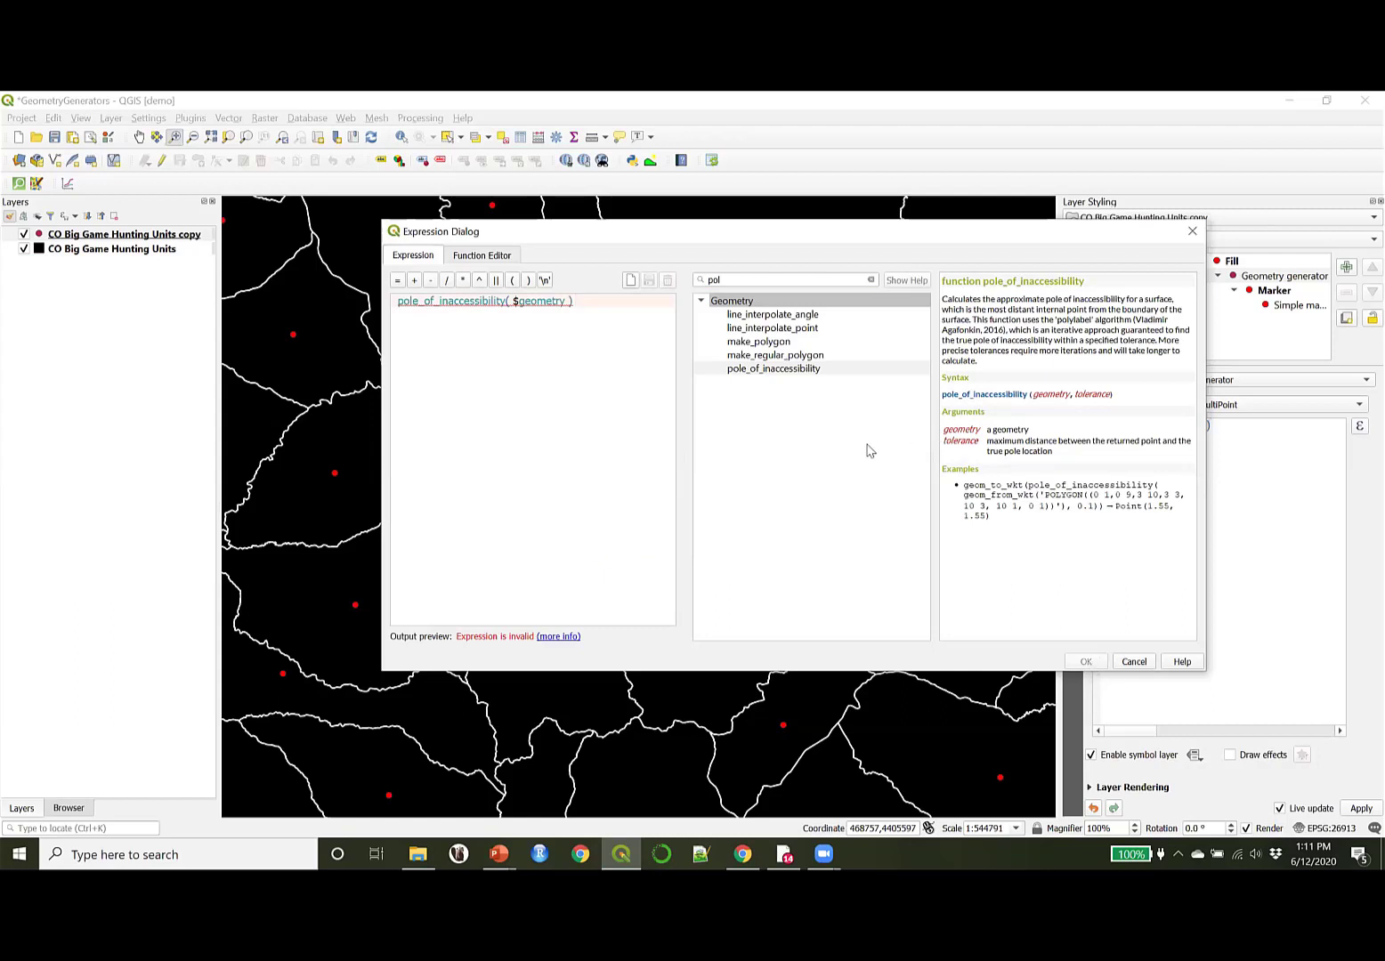
pyautogui.click(790, 369)
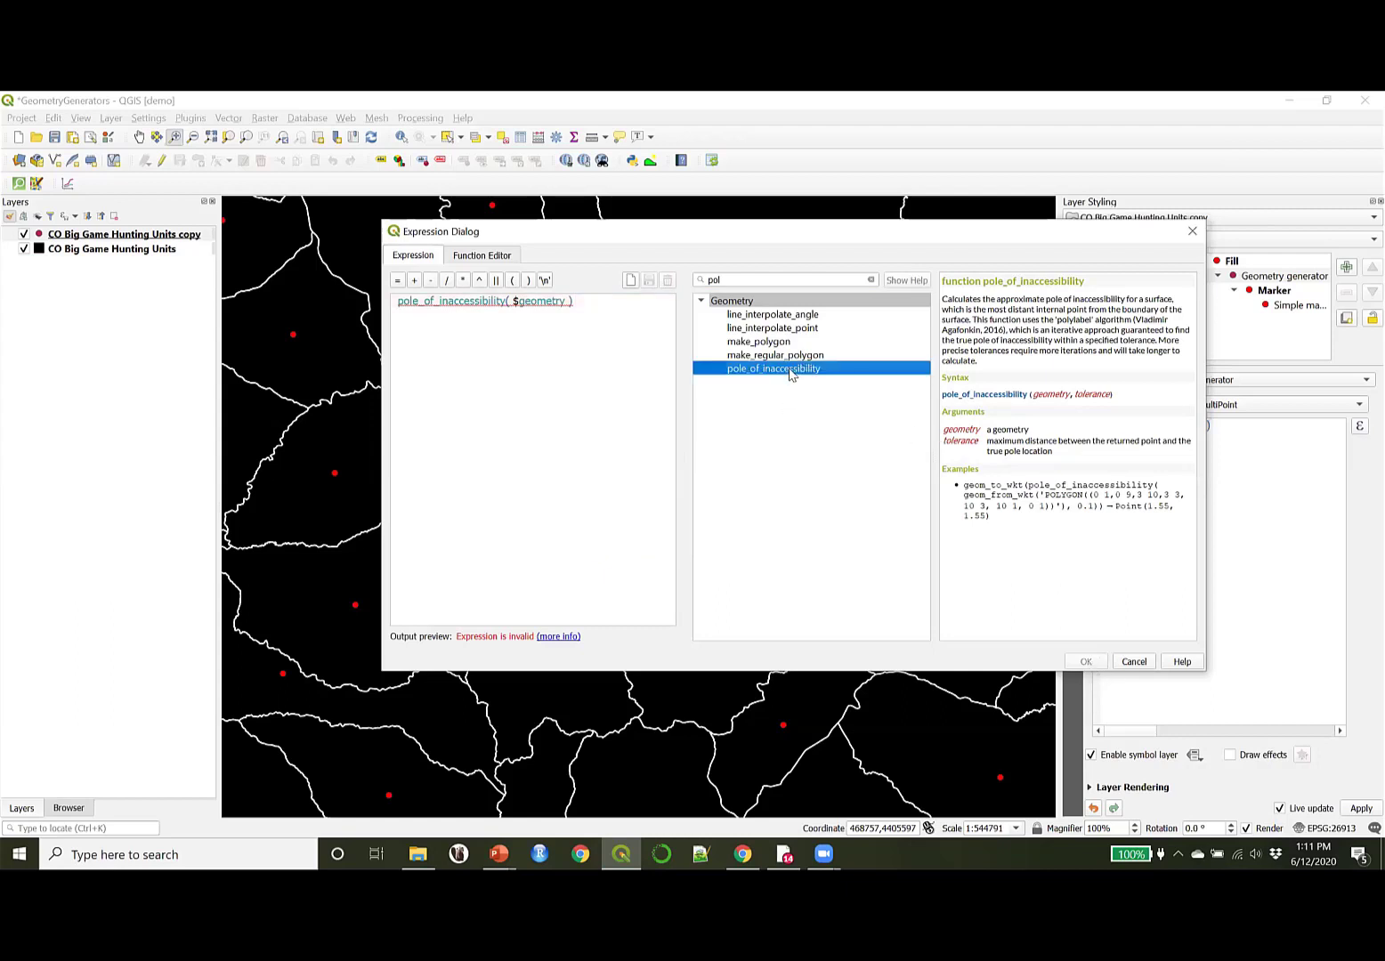
pyautogui.click(603, 420)
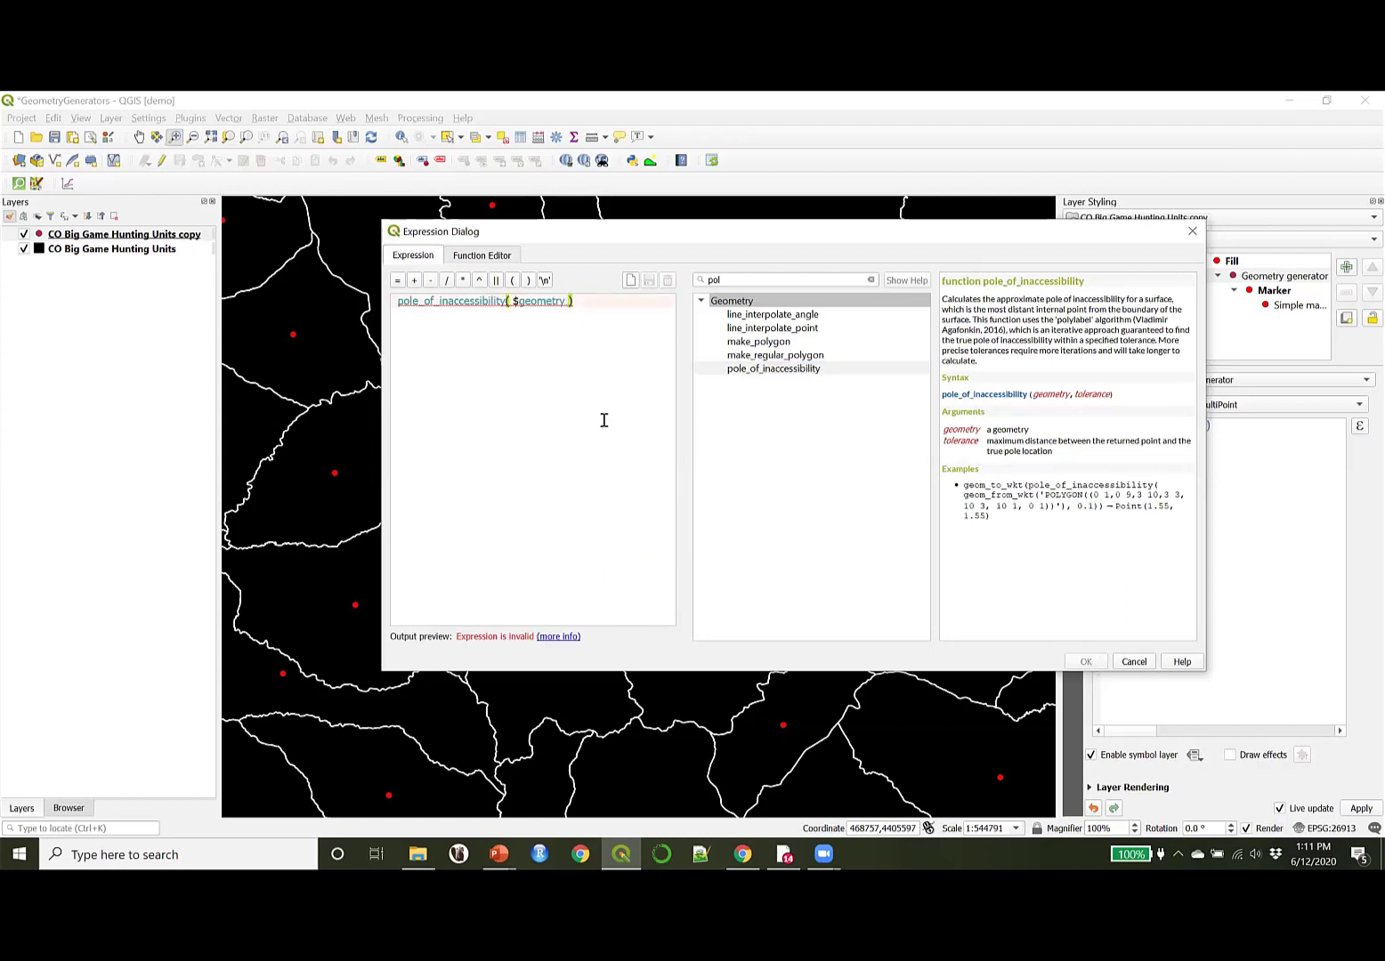
pyautogui.write(',0')
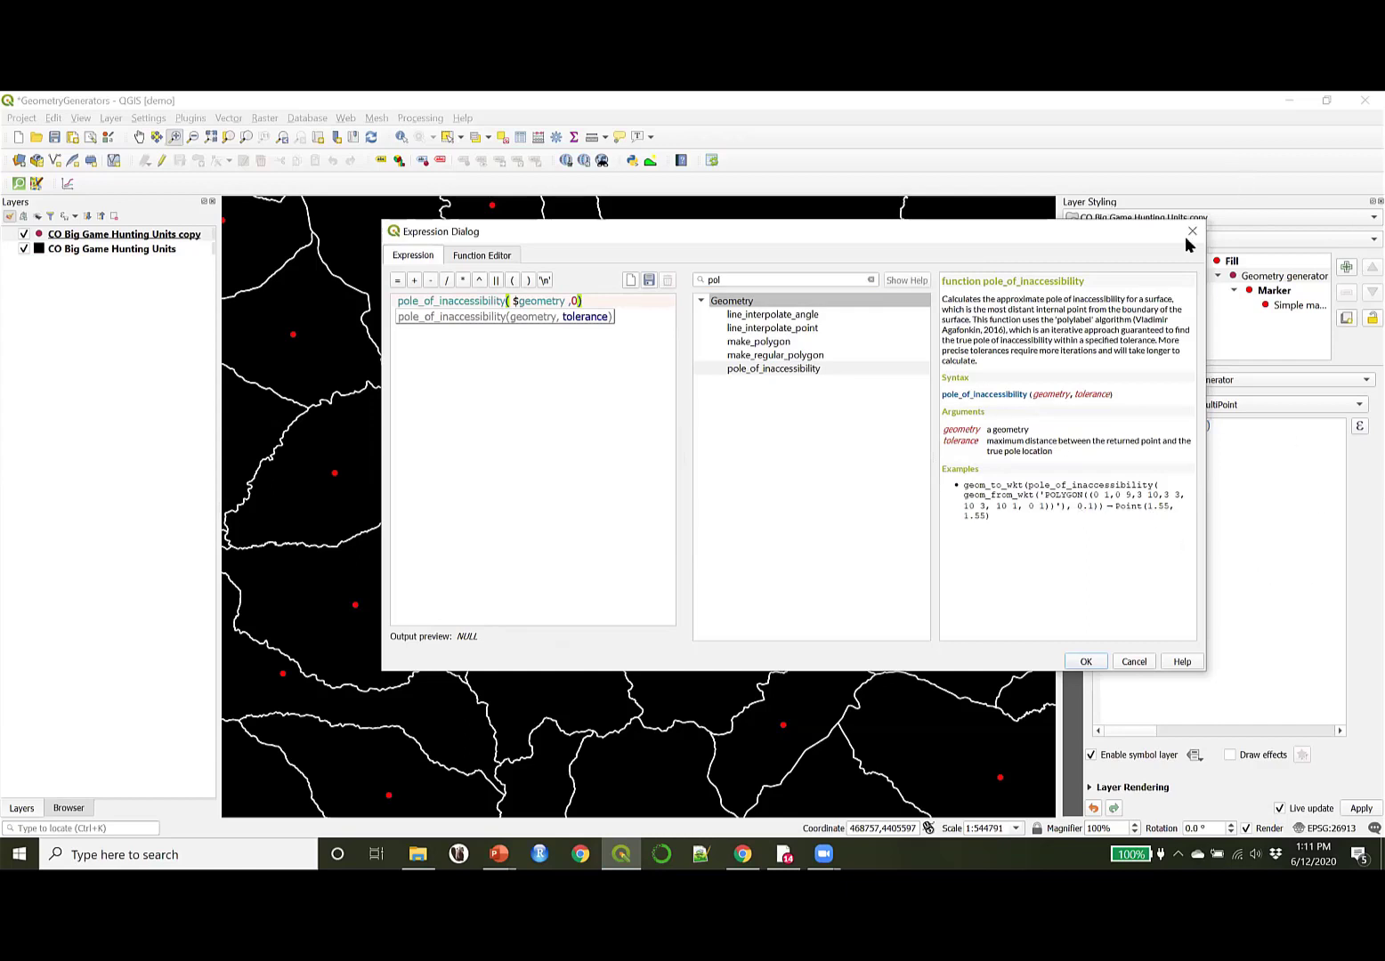
pyautogui.click(1086, 659)
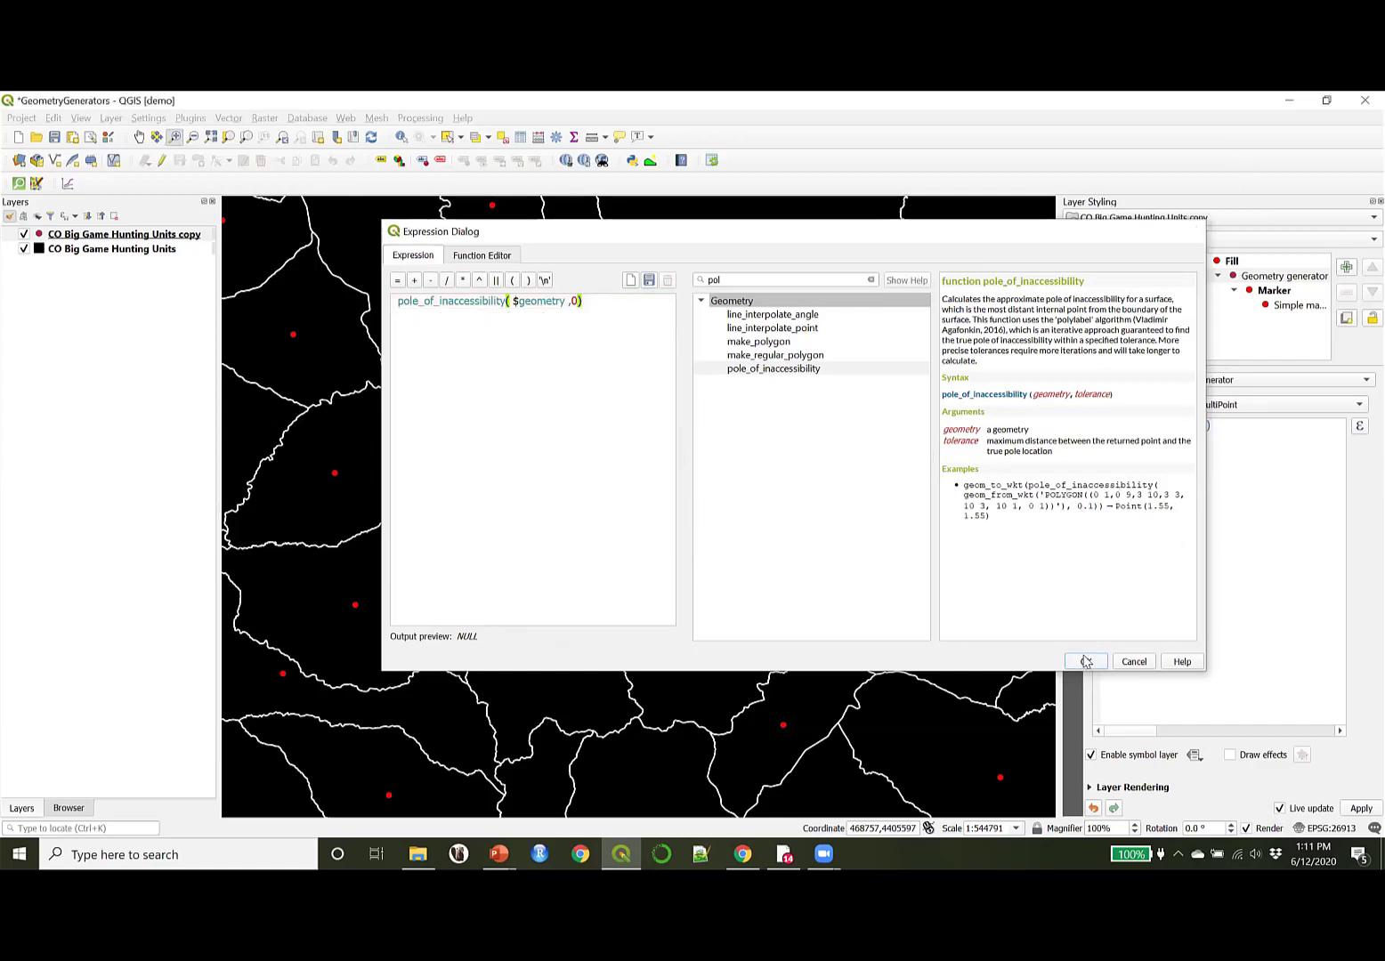
# Step: Change the pole_of_inaccessibility tolerance to 1 in the geometry generator and show the whole state on the map
pyautogui.click(1279, 426)
pyautogui.write(',')
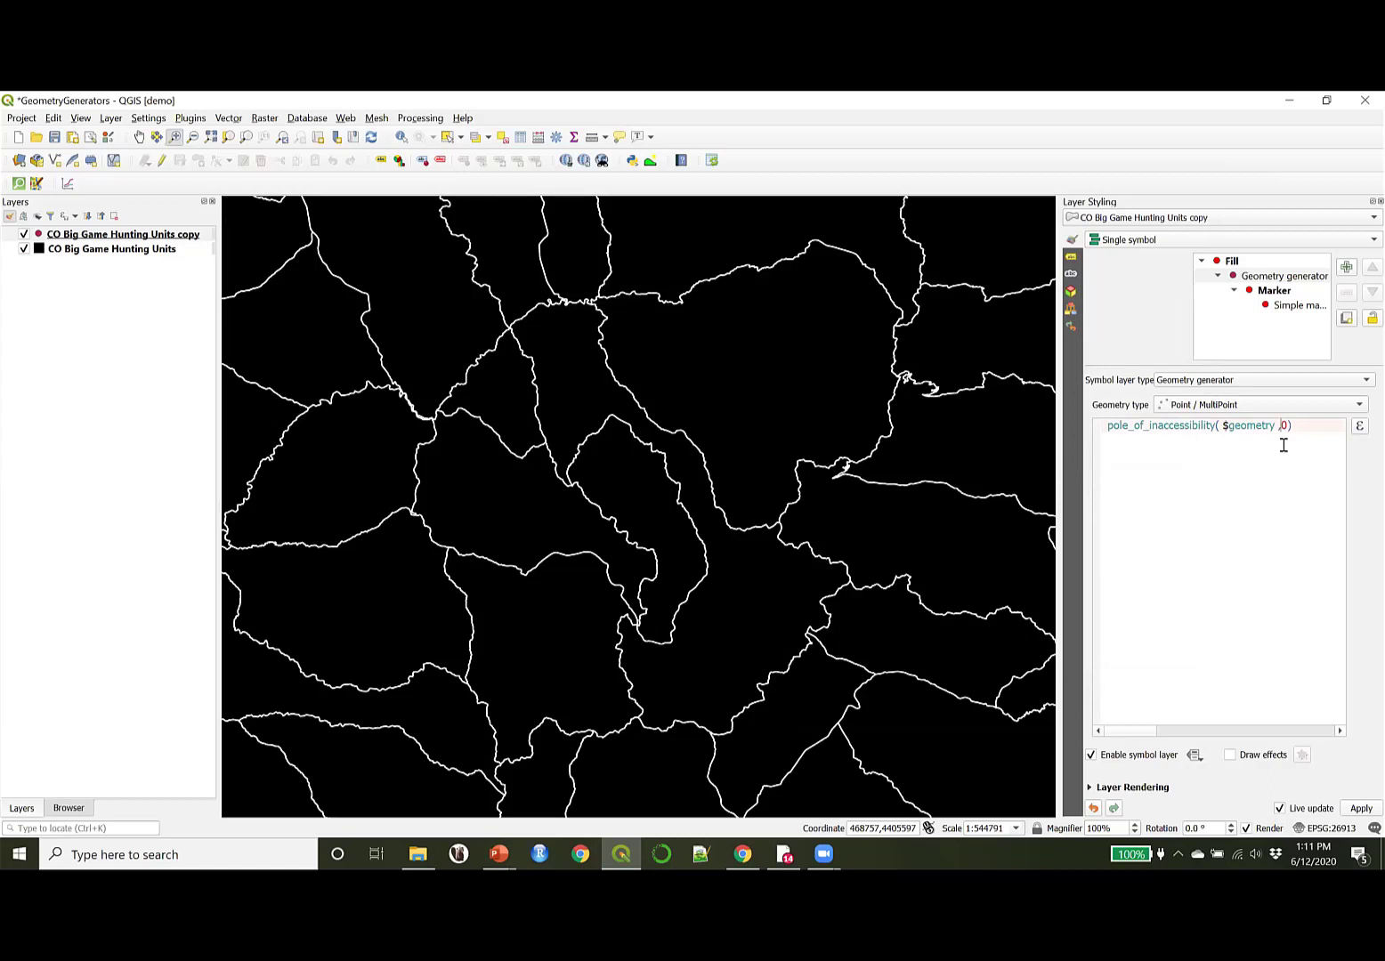
pyautogui.press('Delete')
pyautogui.write('1')
pyautogui.click(283, 139)
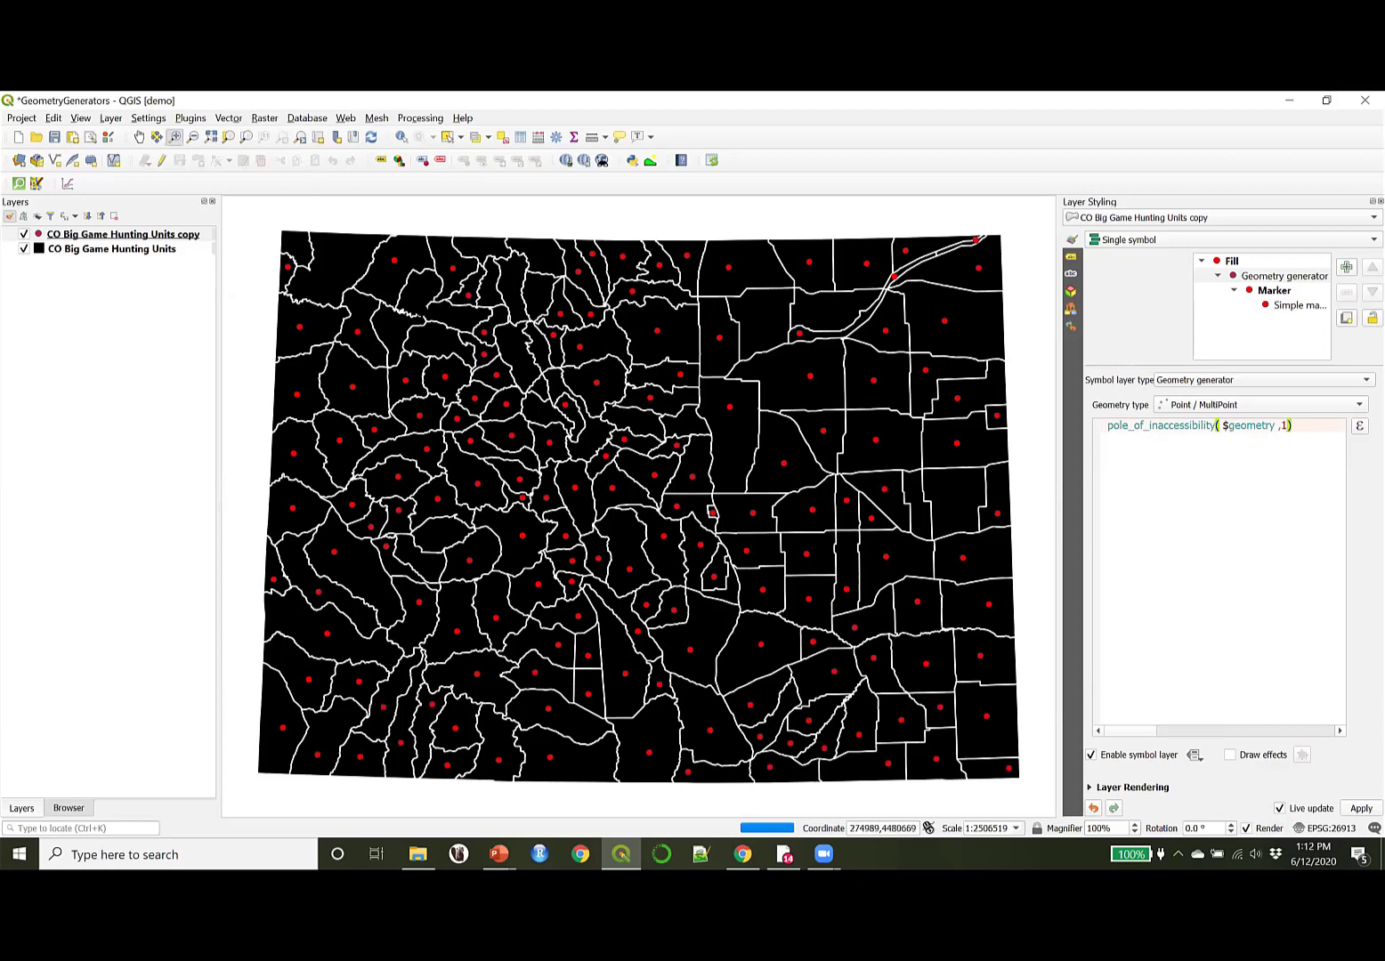
# Step: Duplicate the CO Big Game Hunting Units layer, place the copy directly above the original, and make it visible
pyautogui.rightClick(90, 255)
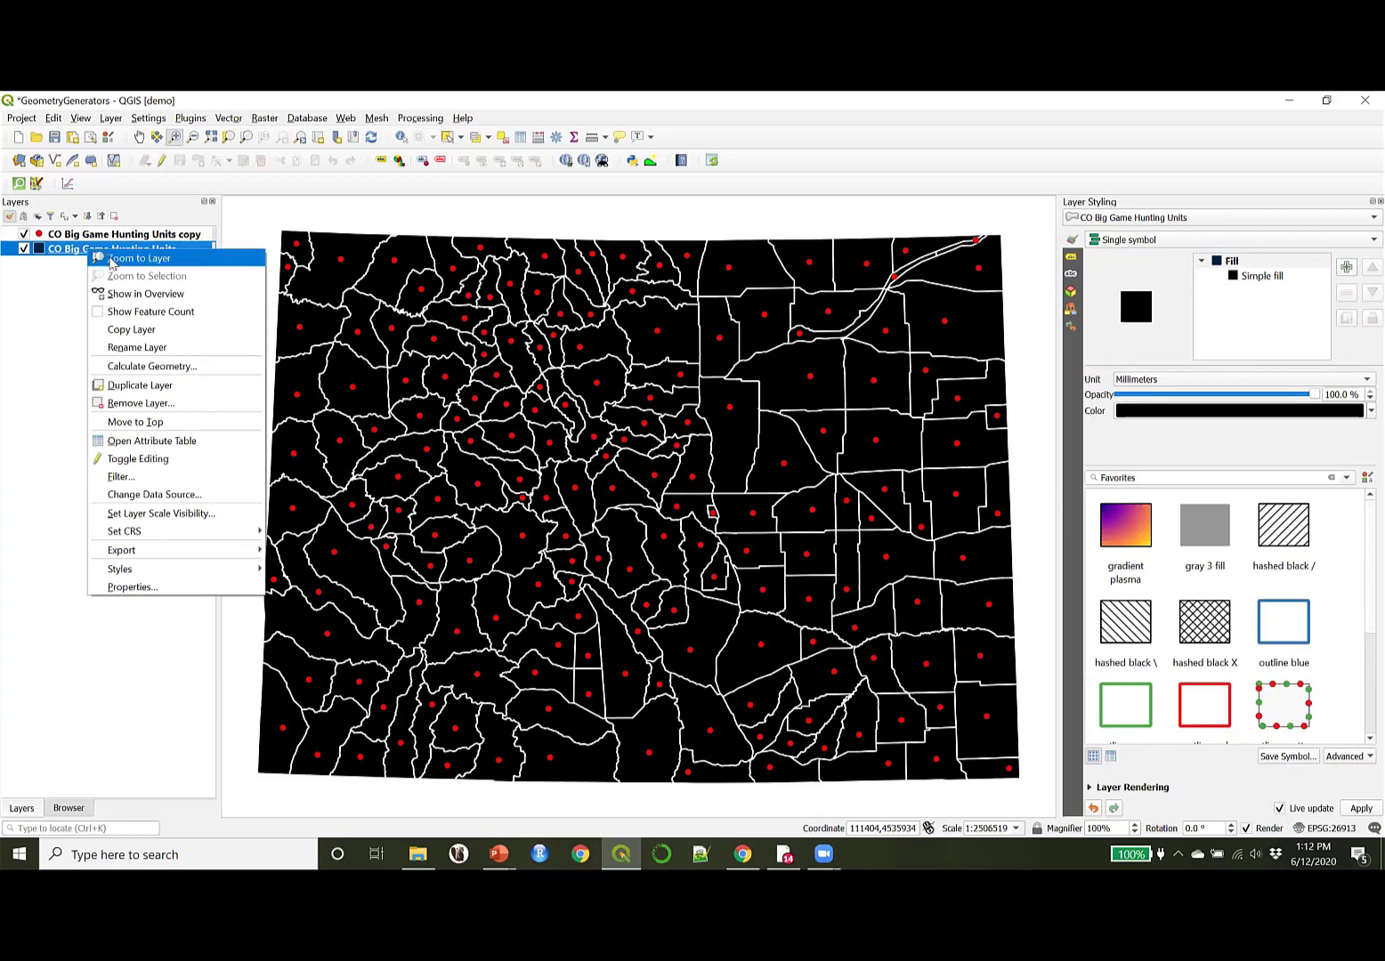
pyautogui.click(143, 386)
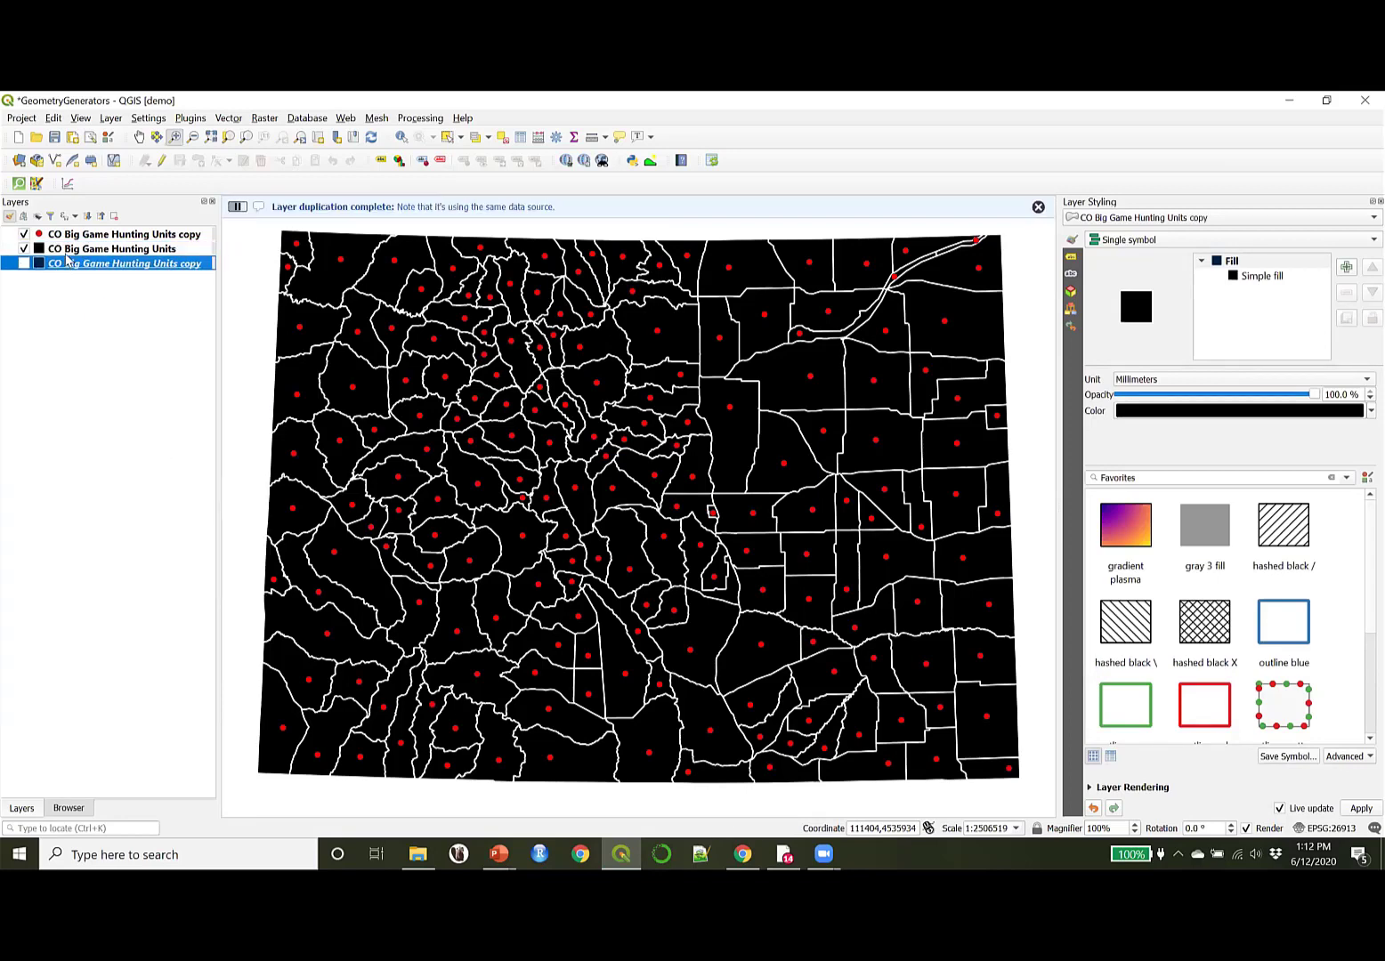
pyautogui.moveTo(61, 249); pyautogui.dragTo(60, 267)
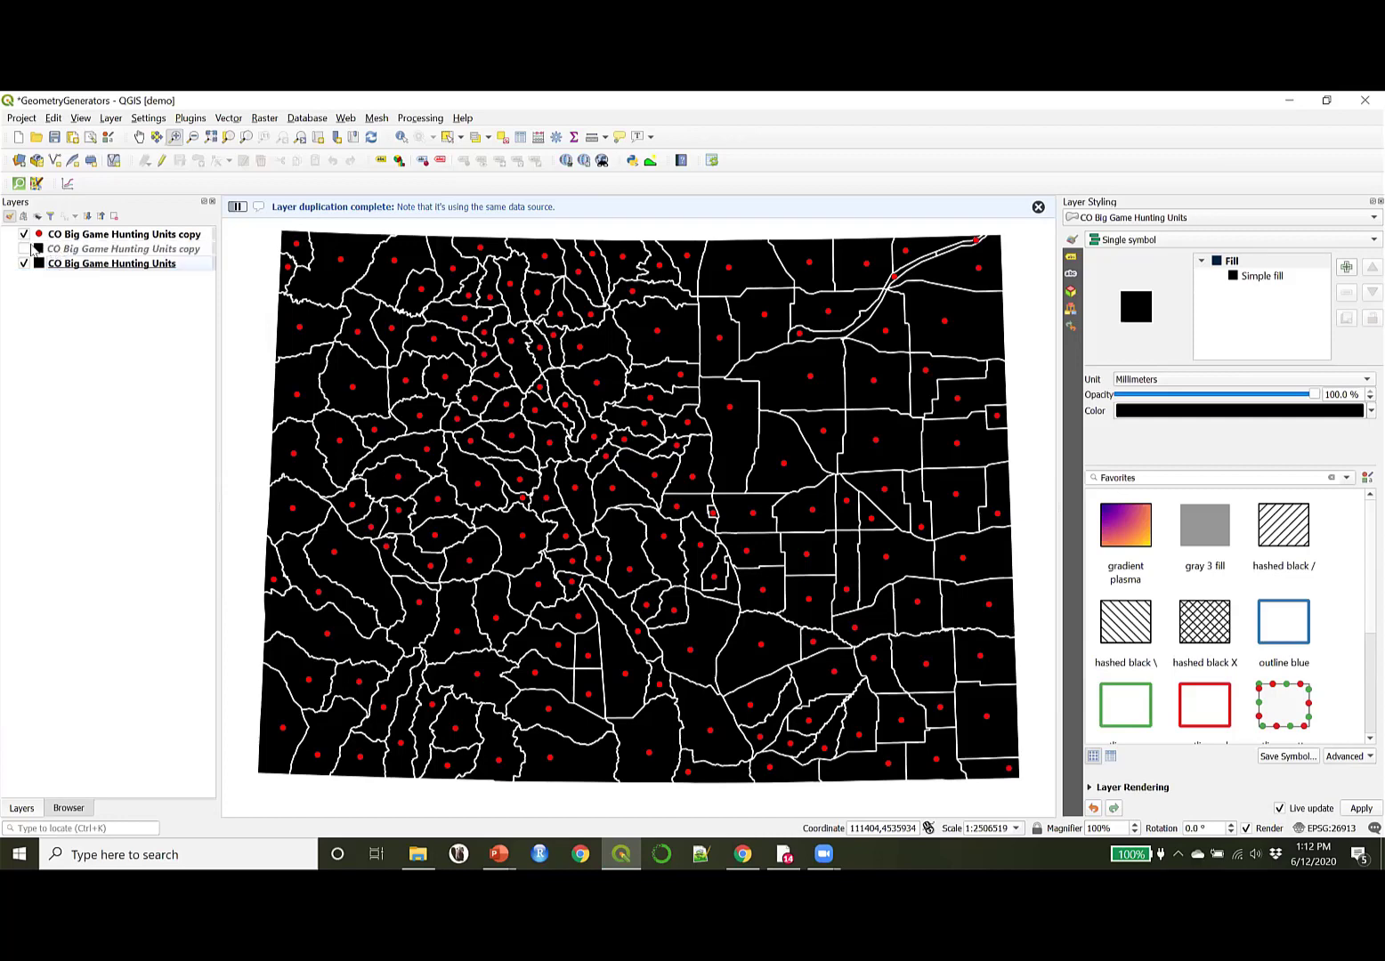
pyautogui.click(23, 250)
pyautogui.click(59, 253)
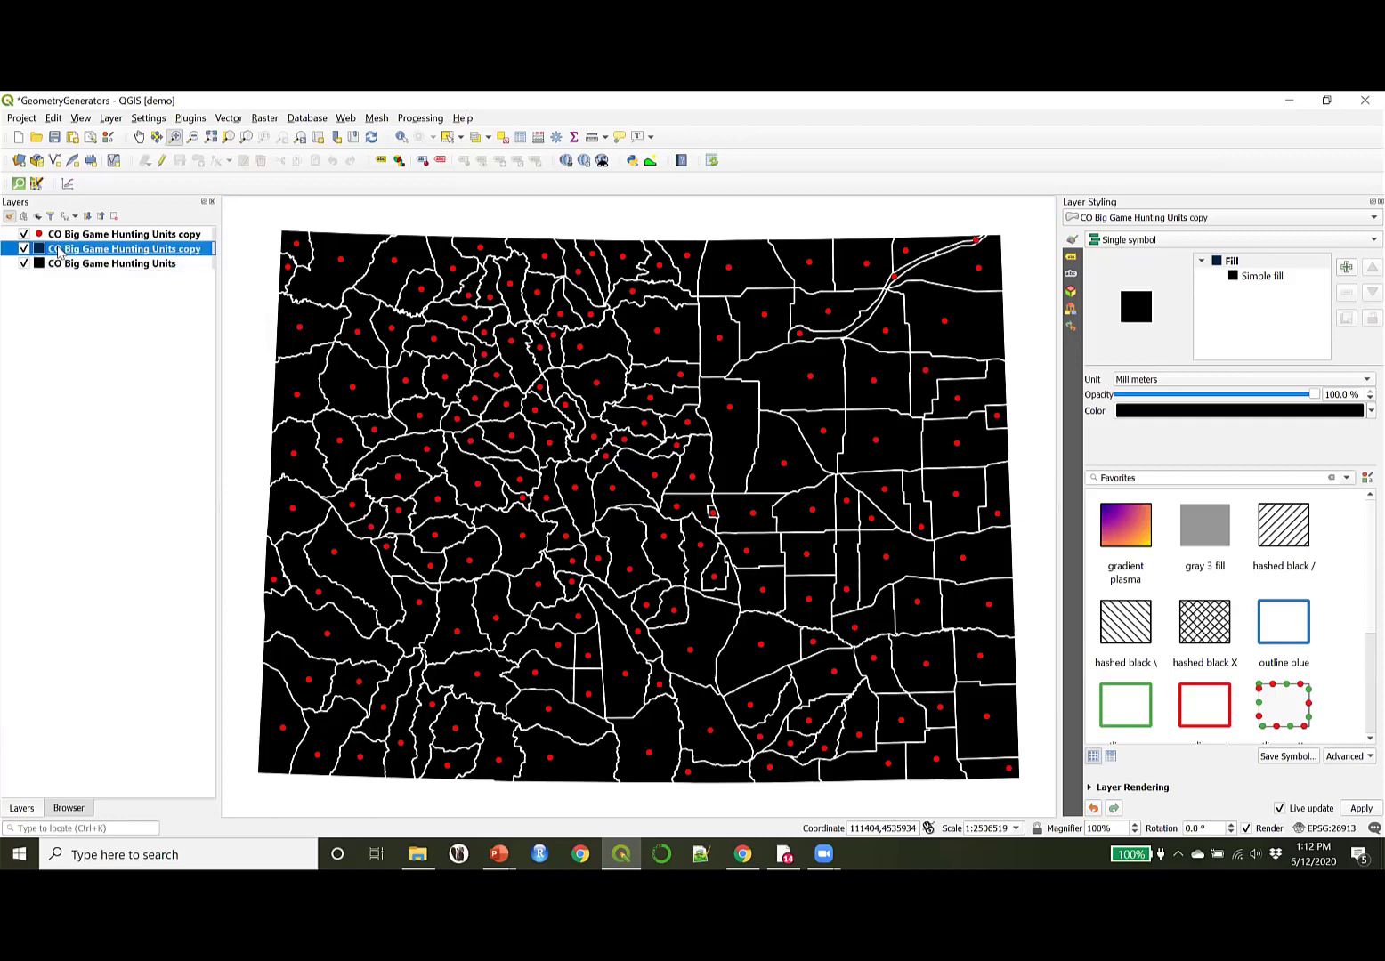
# Step: Turn the new copy's simple fill into a polygon geometry generator with a buffer() expression around $geometry at a negative distance
pyautogui.click(1236, 279)
pyautogui.click(1236, 380)
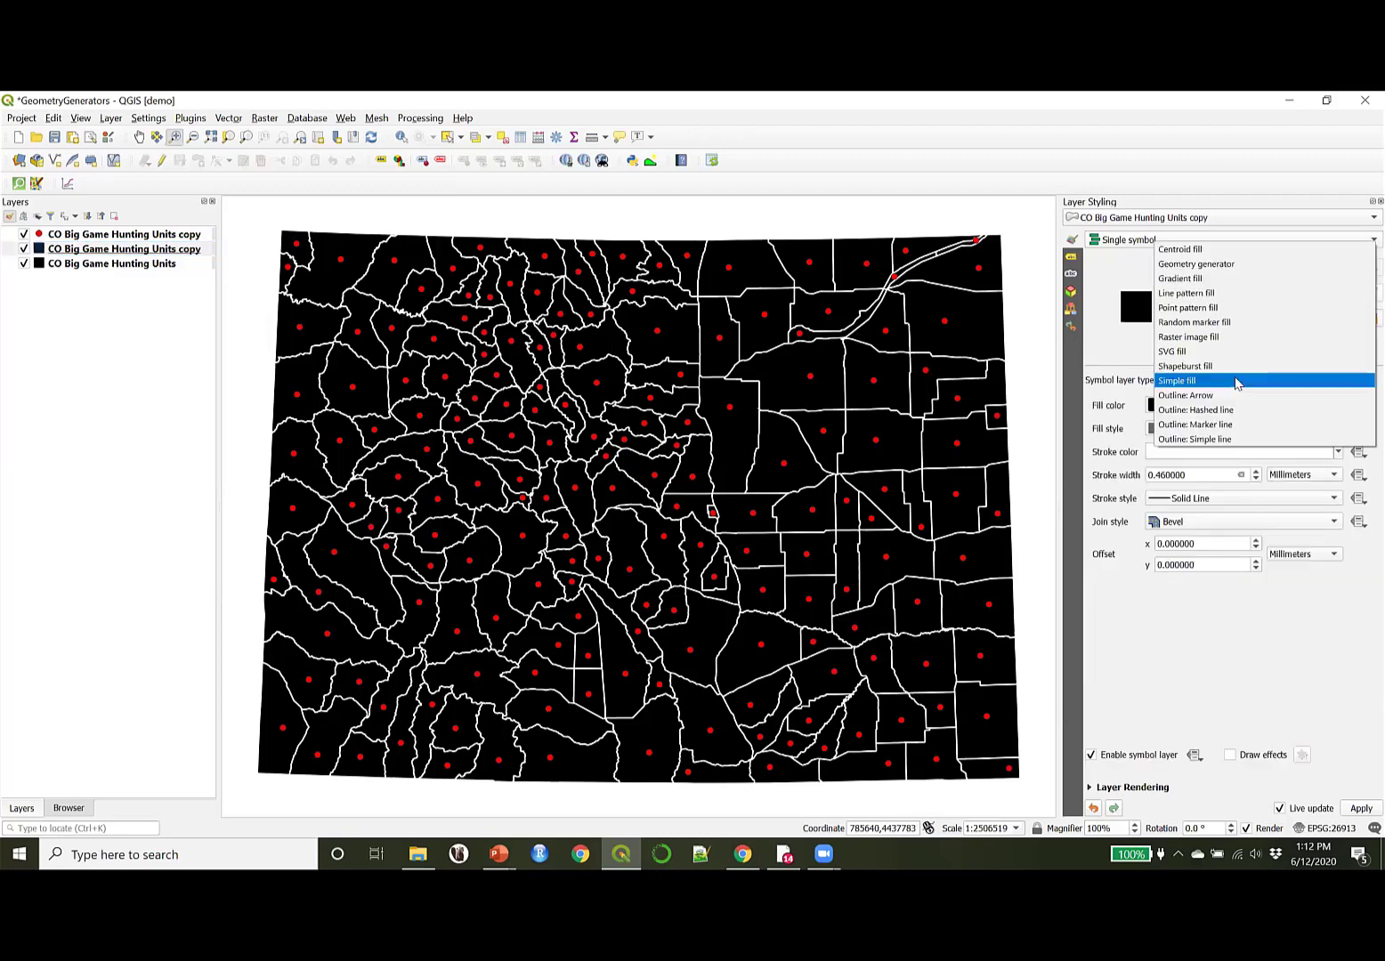
pyautogui.click(1228, 264)
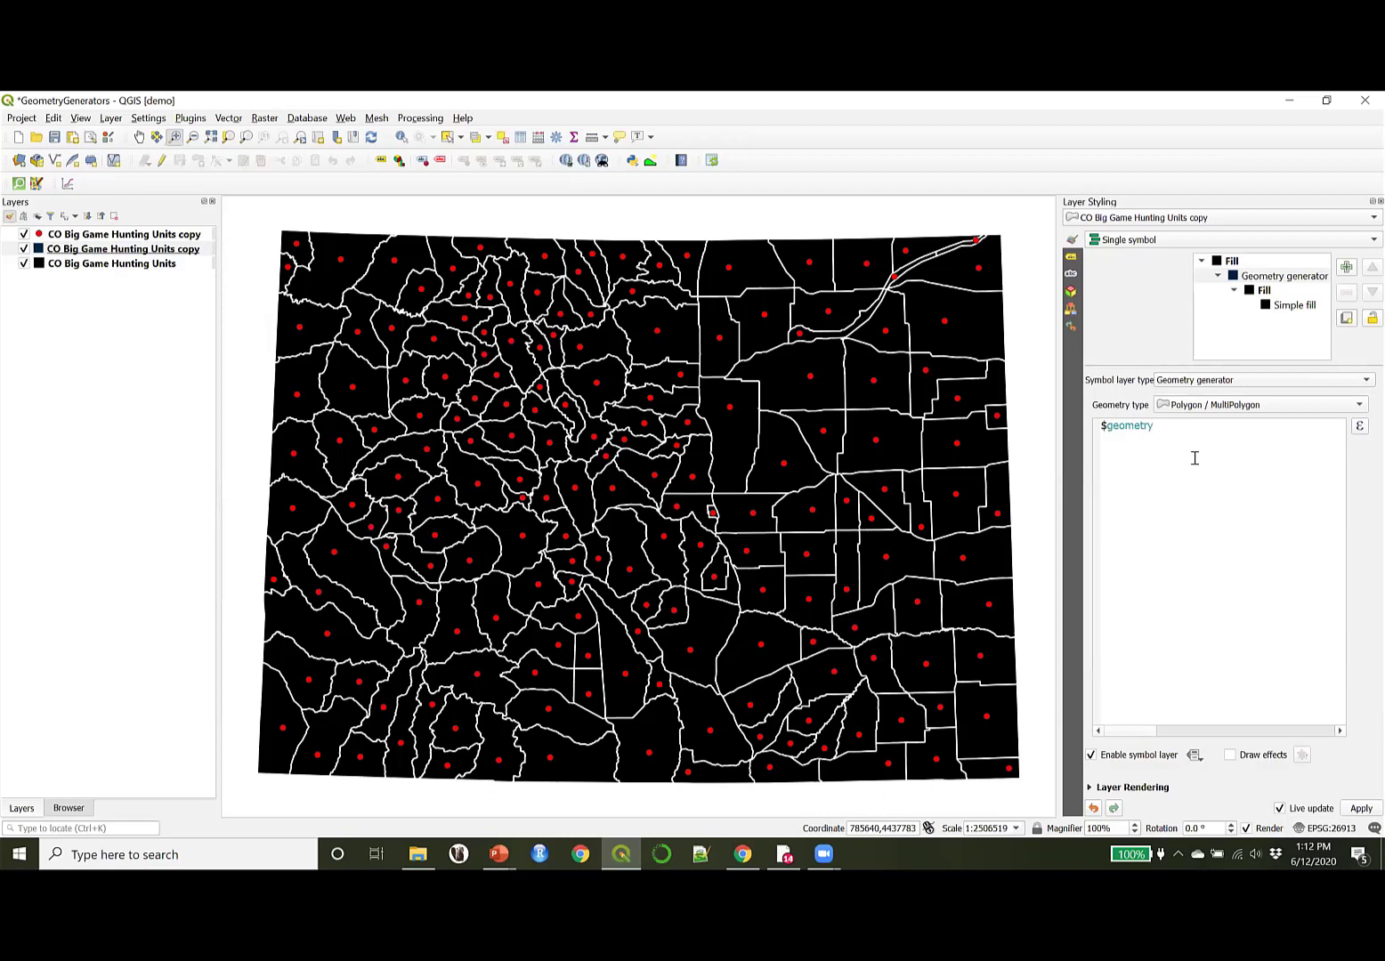
pyautogui.click(1104, 425)
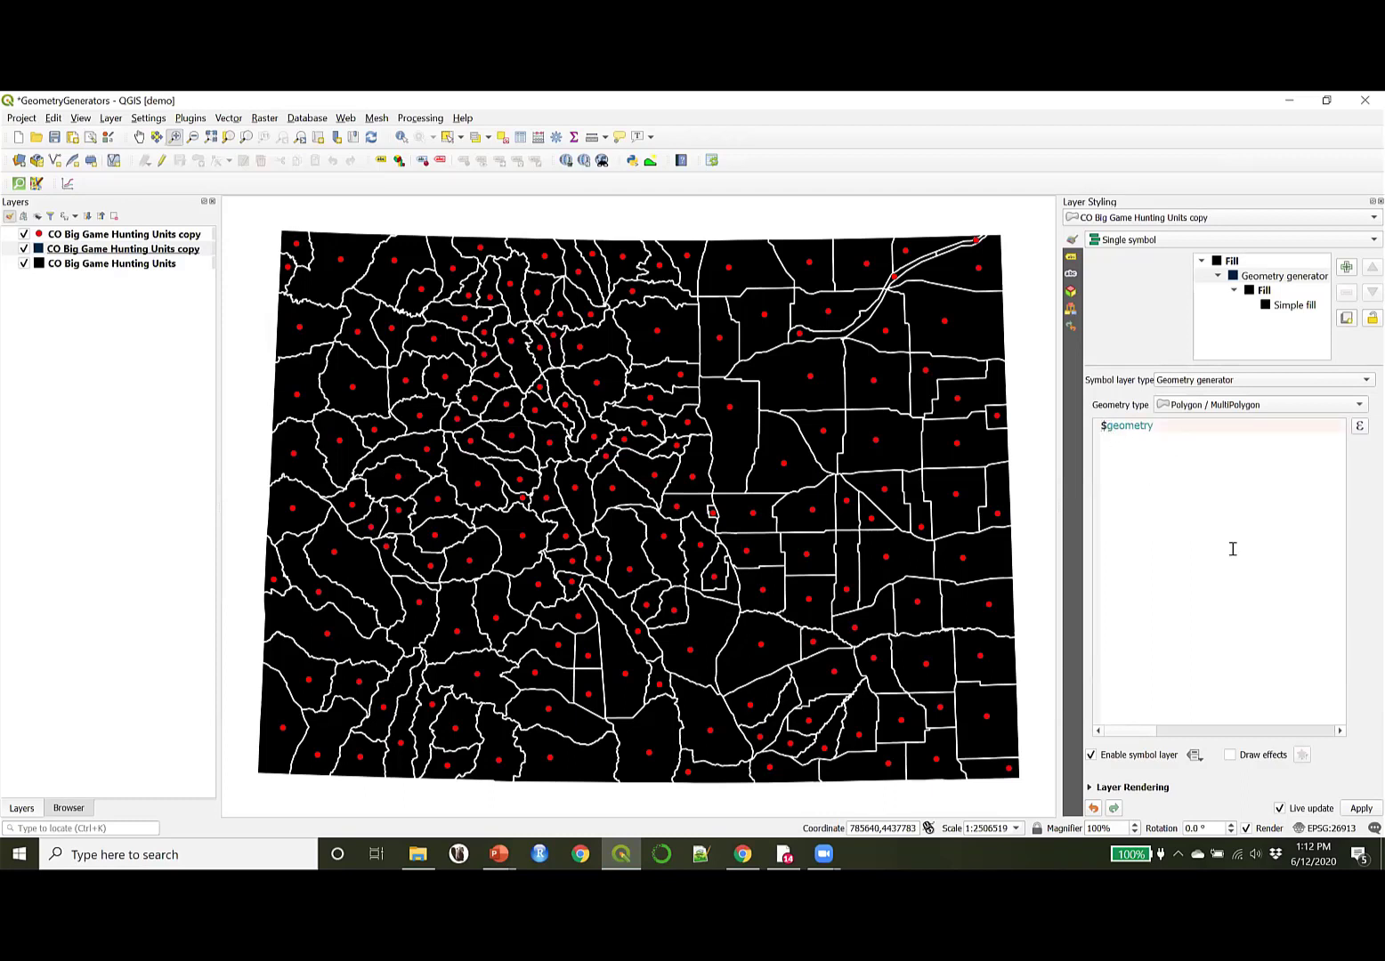
pyautogui.write('buffer(')
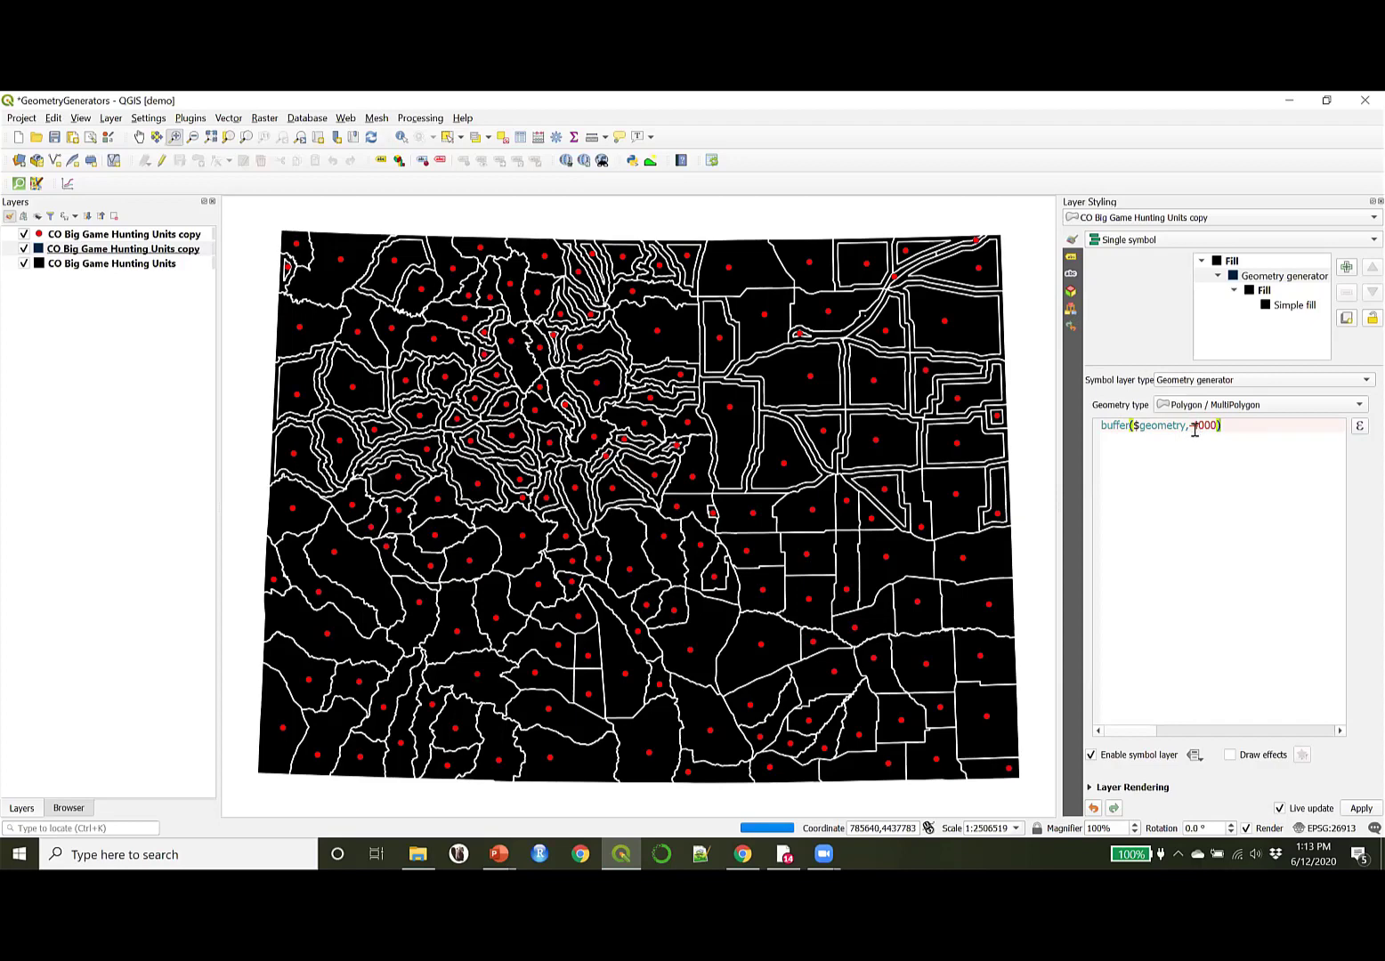
# Step: Set the fill color of the interior buffers' simple fill to light blue
pyautogui.click(1292, 306)
pyautogui.click(1336, 405)
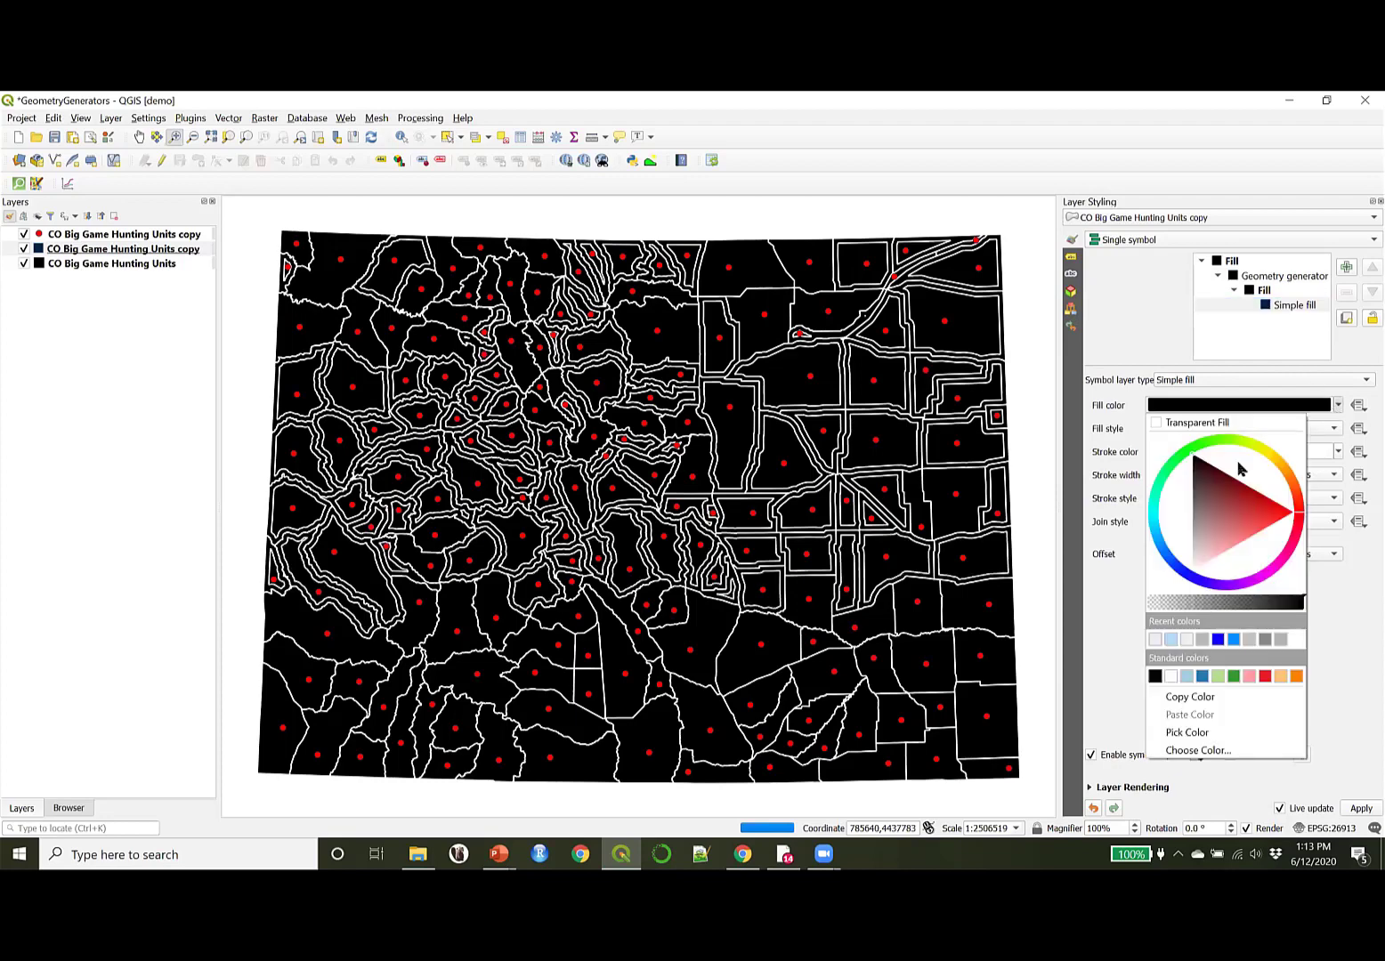
pyautogui.moveTo(1192, 450); pyautogui.dragTo(1155, 526)
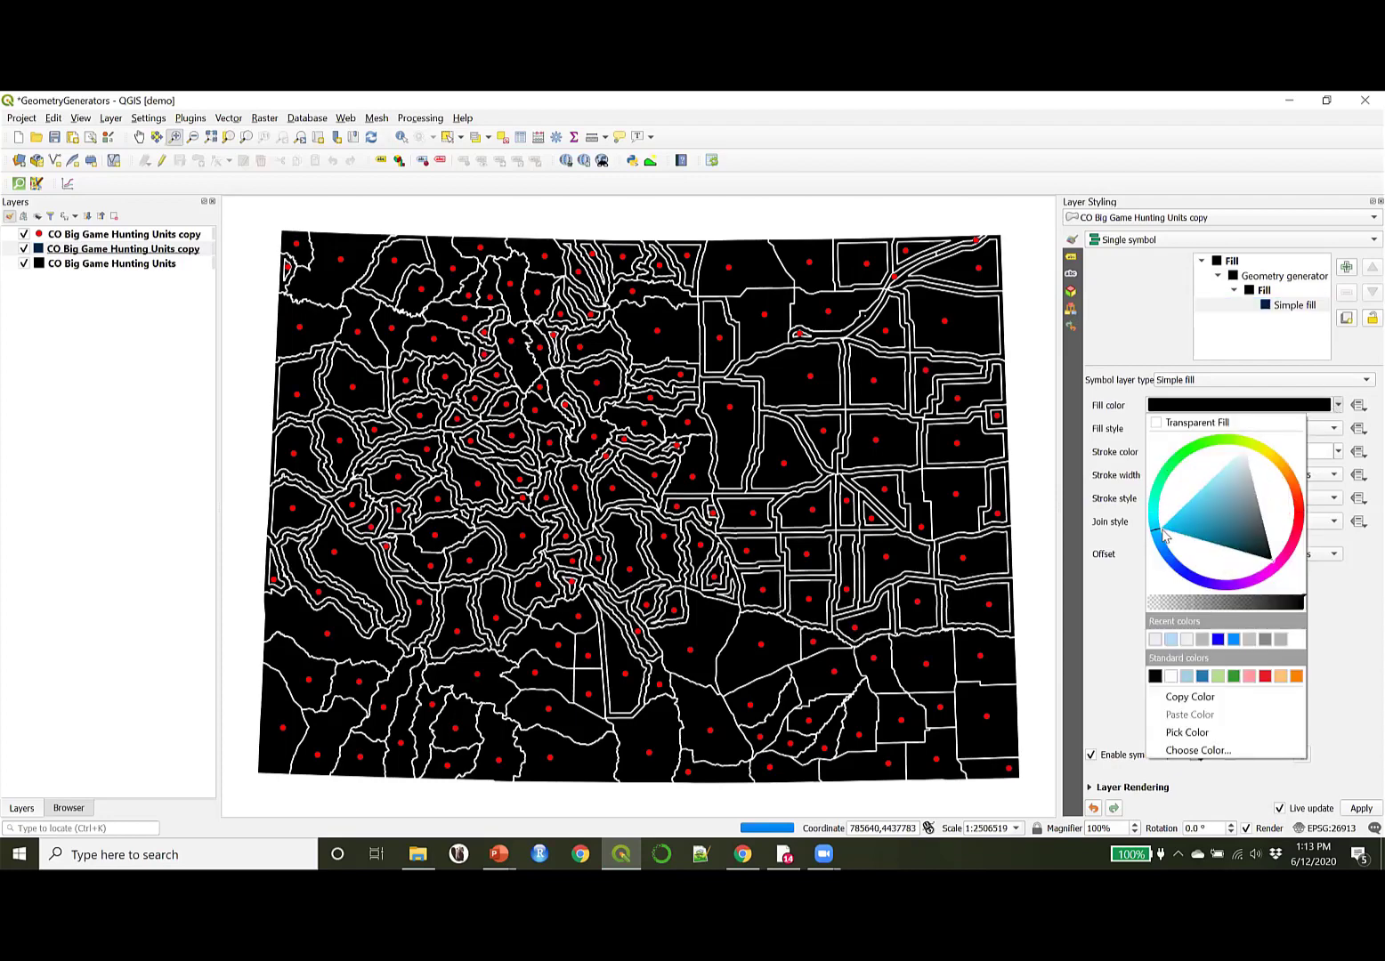
pyautogui.click(1206, 491)
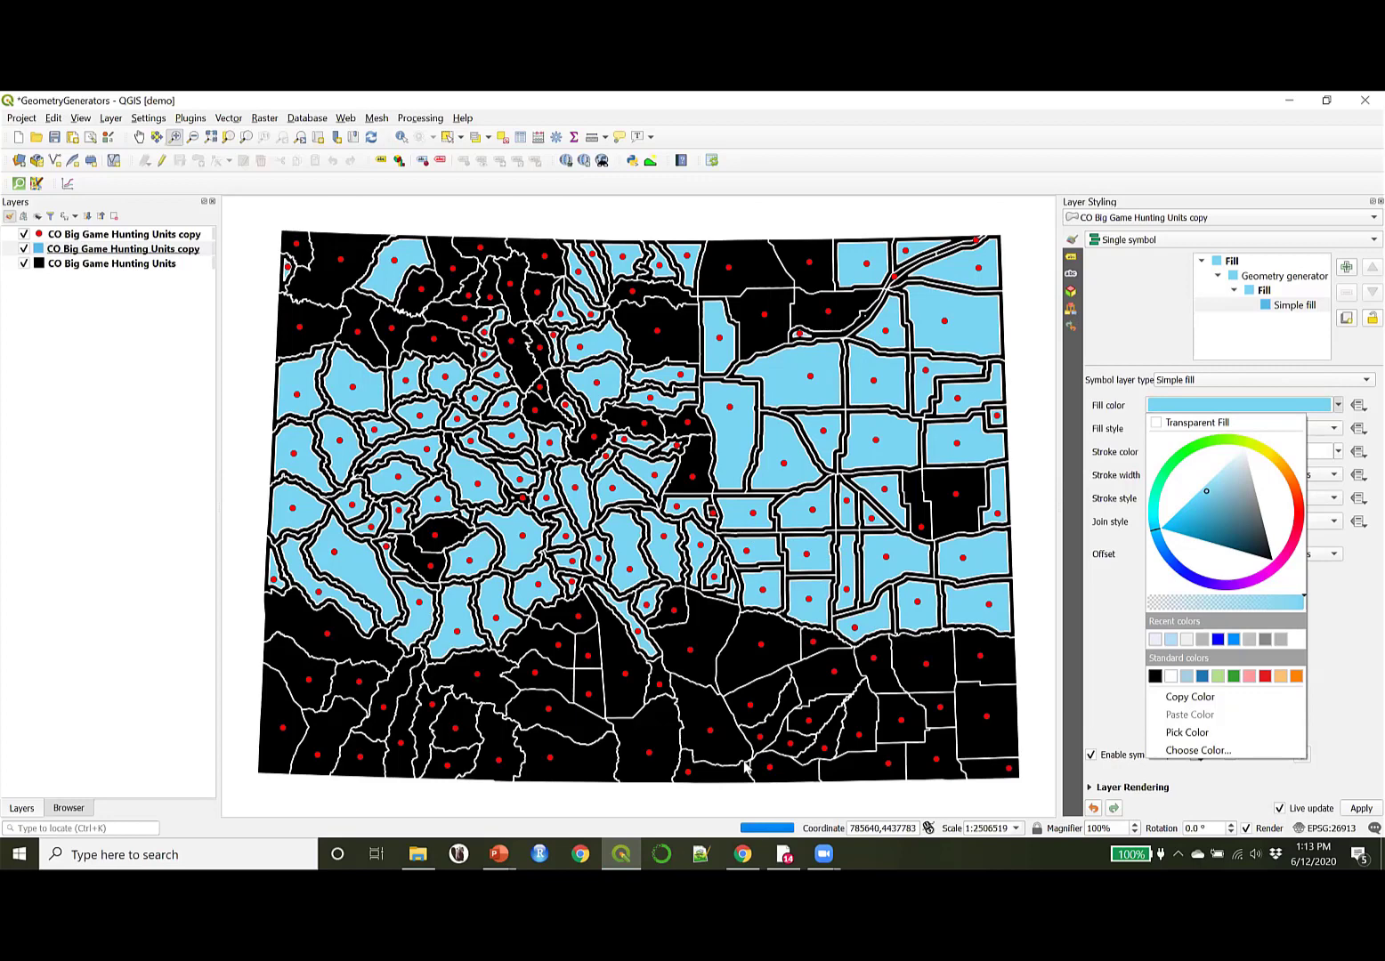
# Step: Switch to the DataVisualization_FedGeo202016x9.pptx presentation in PowerPoint and show its slide show commands
pyautogui.click(499, 854)
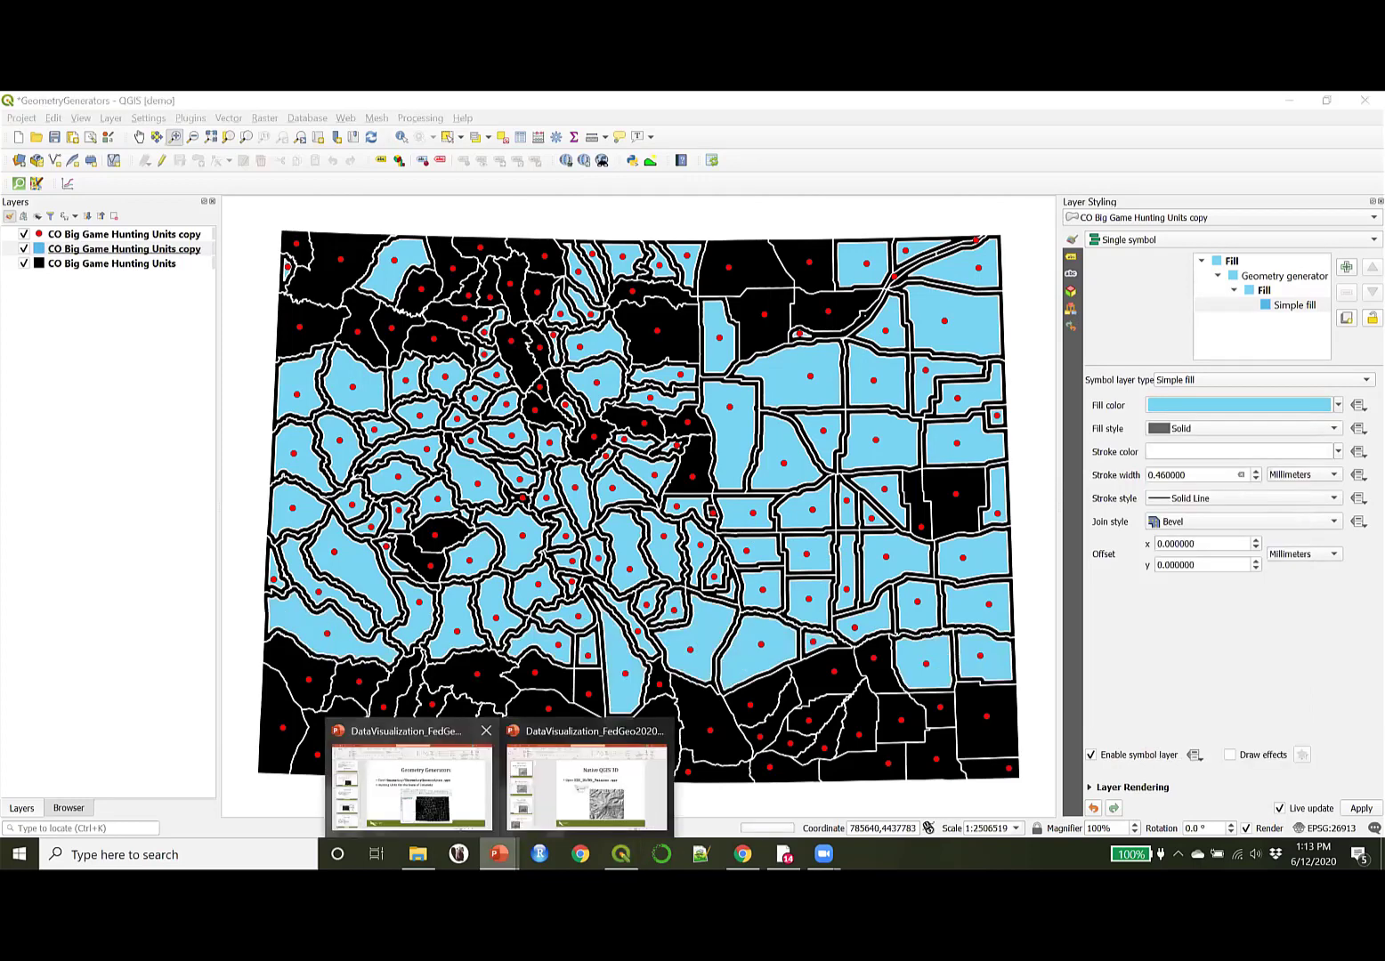
pyautogui.click(411, 783)
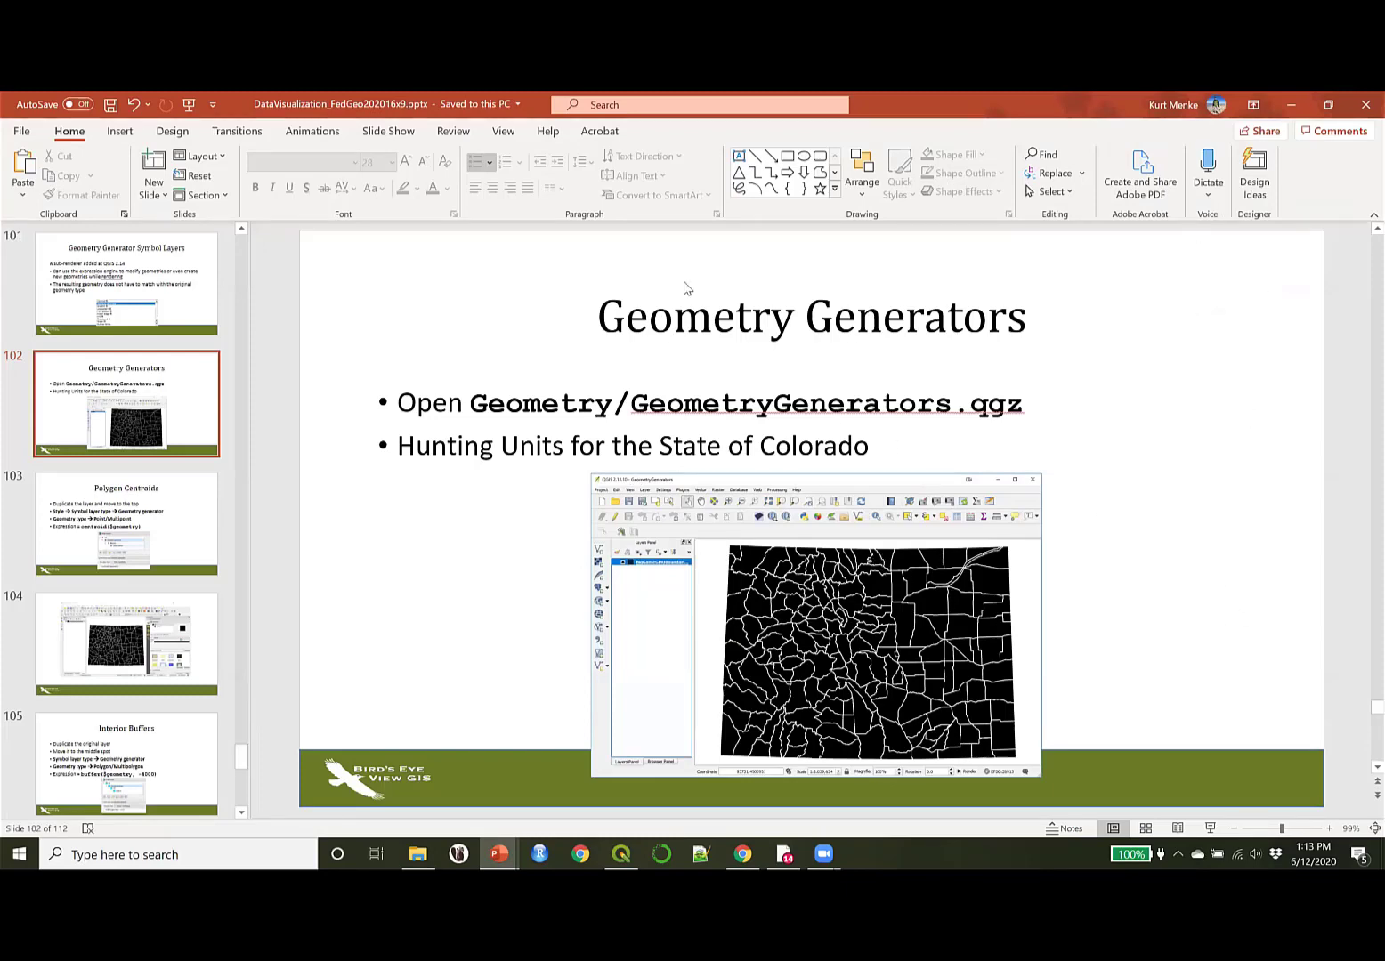
pyautogui.click(388, 131)
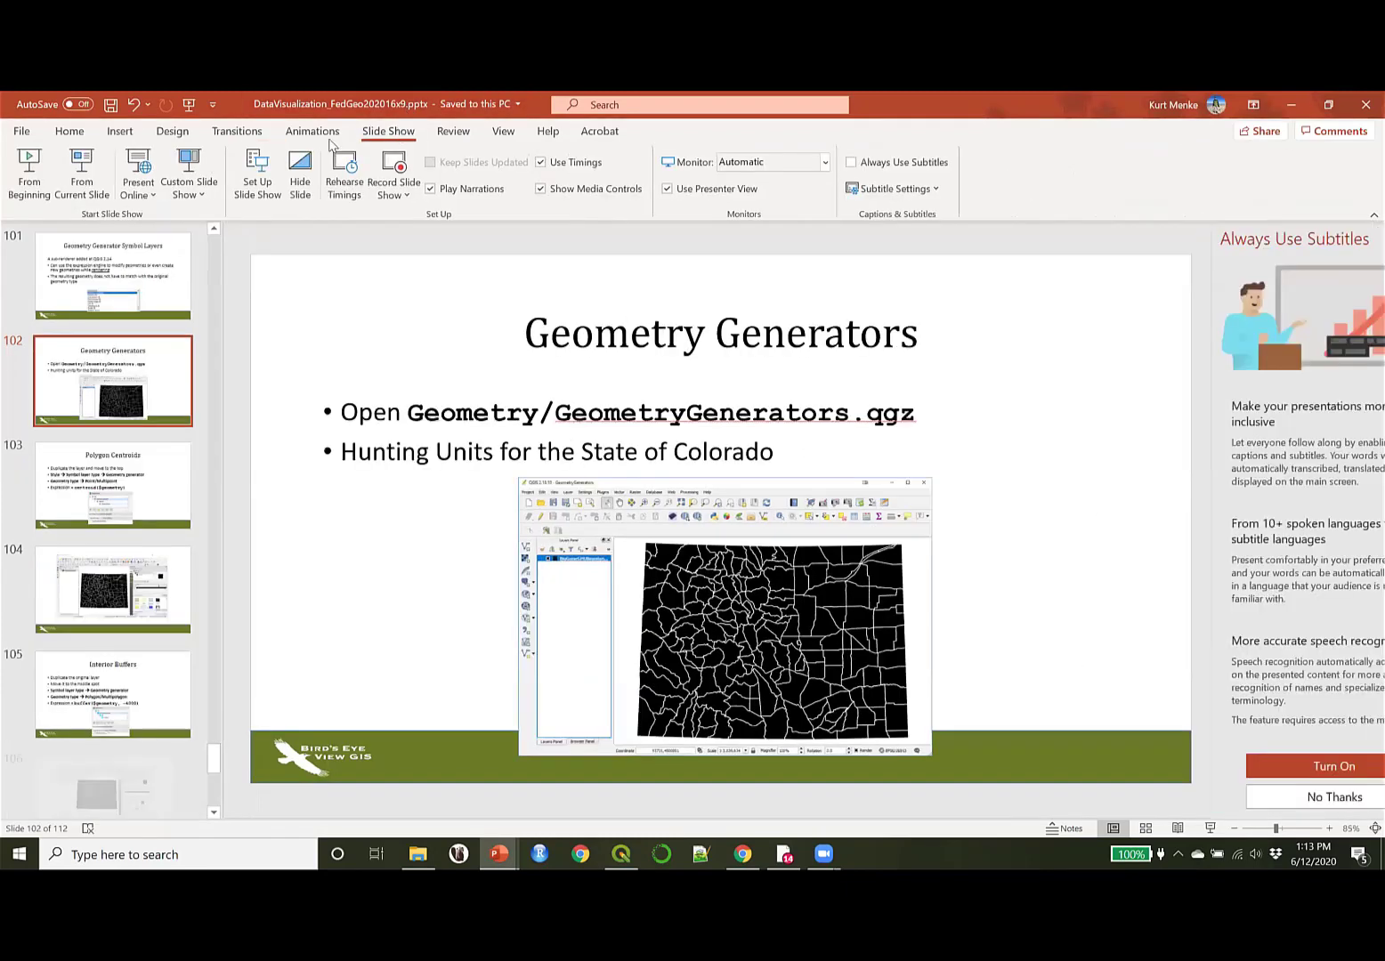
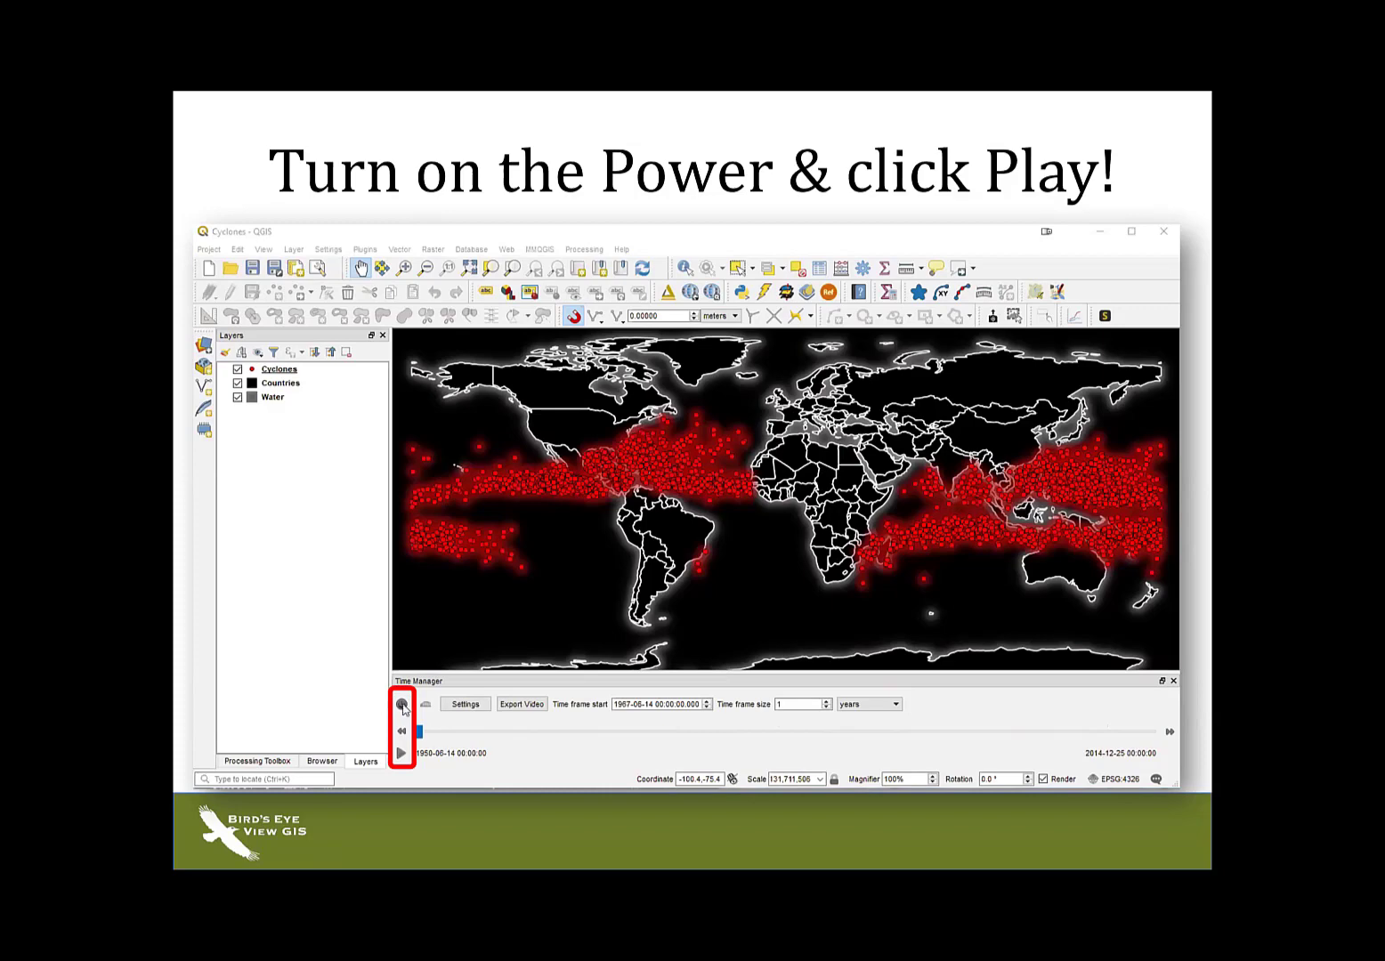
pyautogui.click(402, 705)
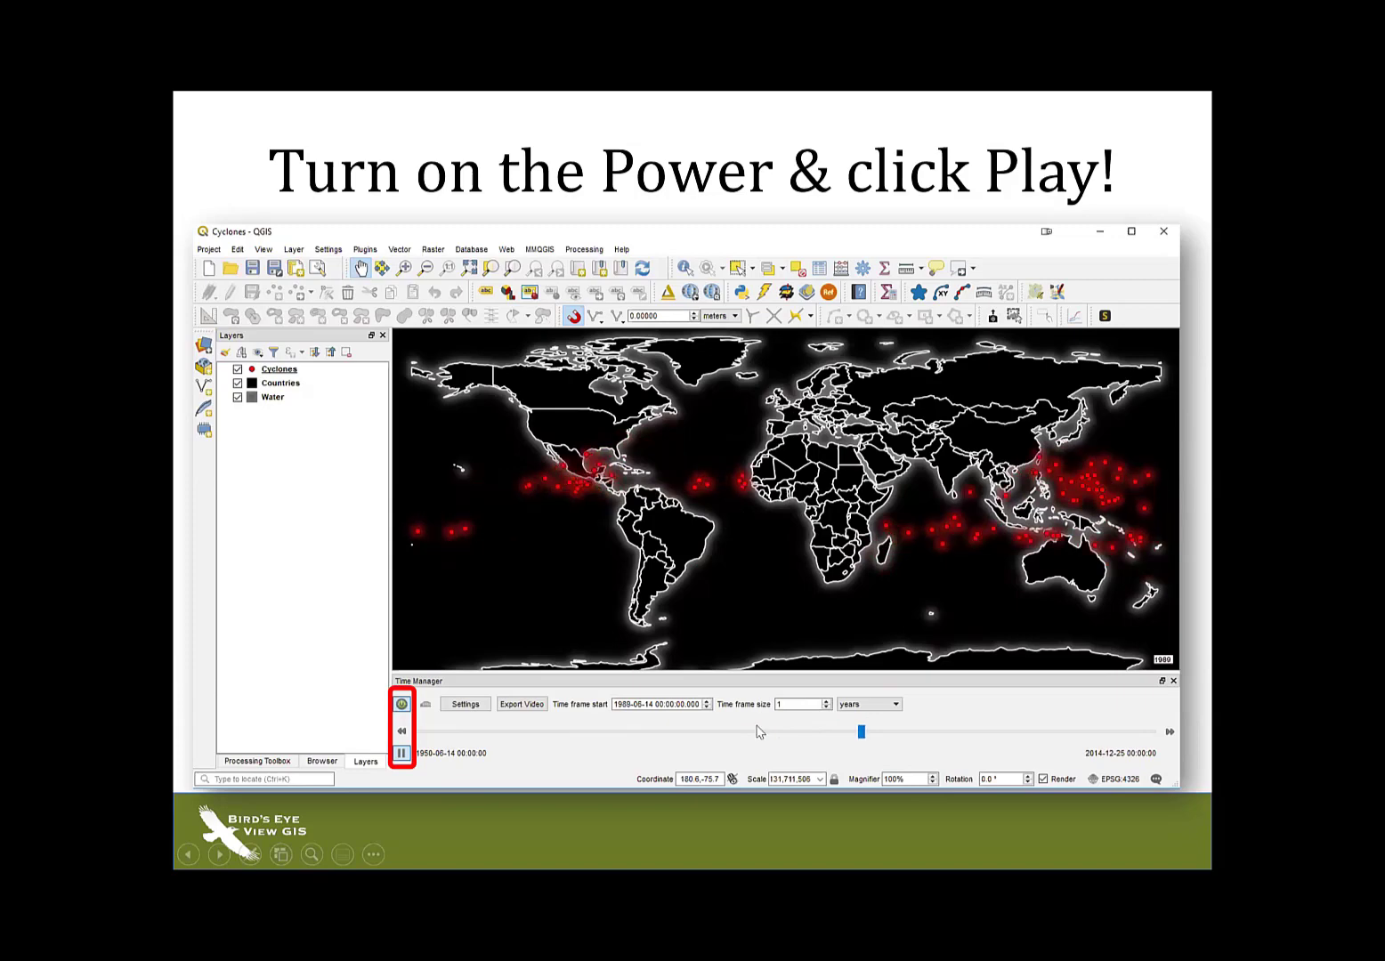
pyautogui.click(749, 808)
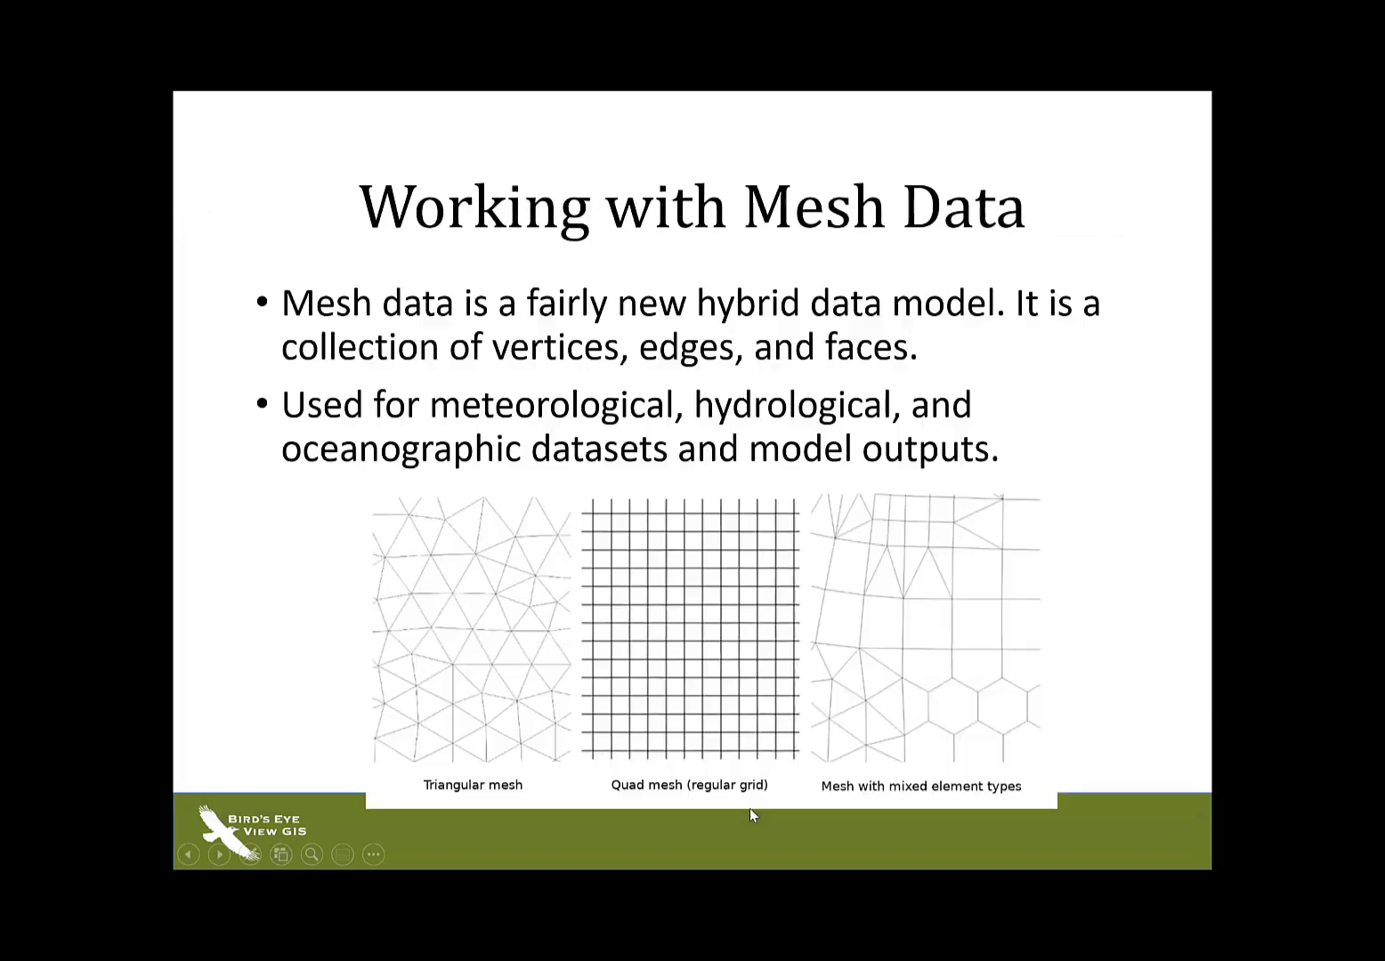
pyautogui.click(700, 605)
pyautogui.click(700, 604)
pyautogui.click(701, 604)
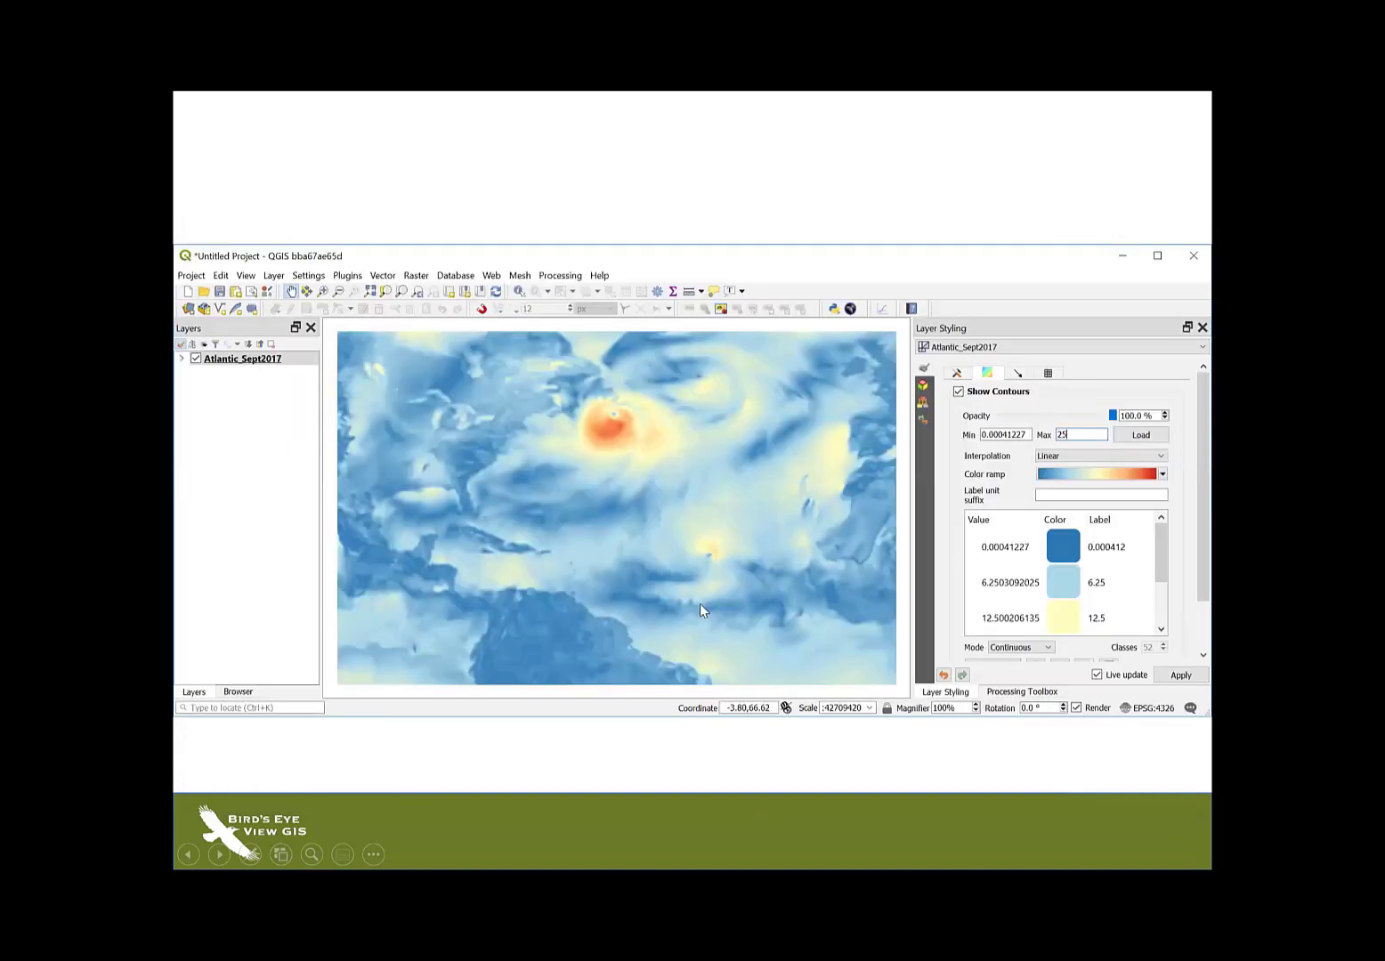
pyautogui.click(700, 605)
pyautogui.click(699, 605)
pyautogui.click(699, 604)
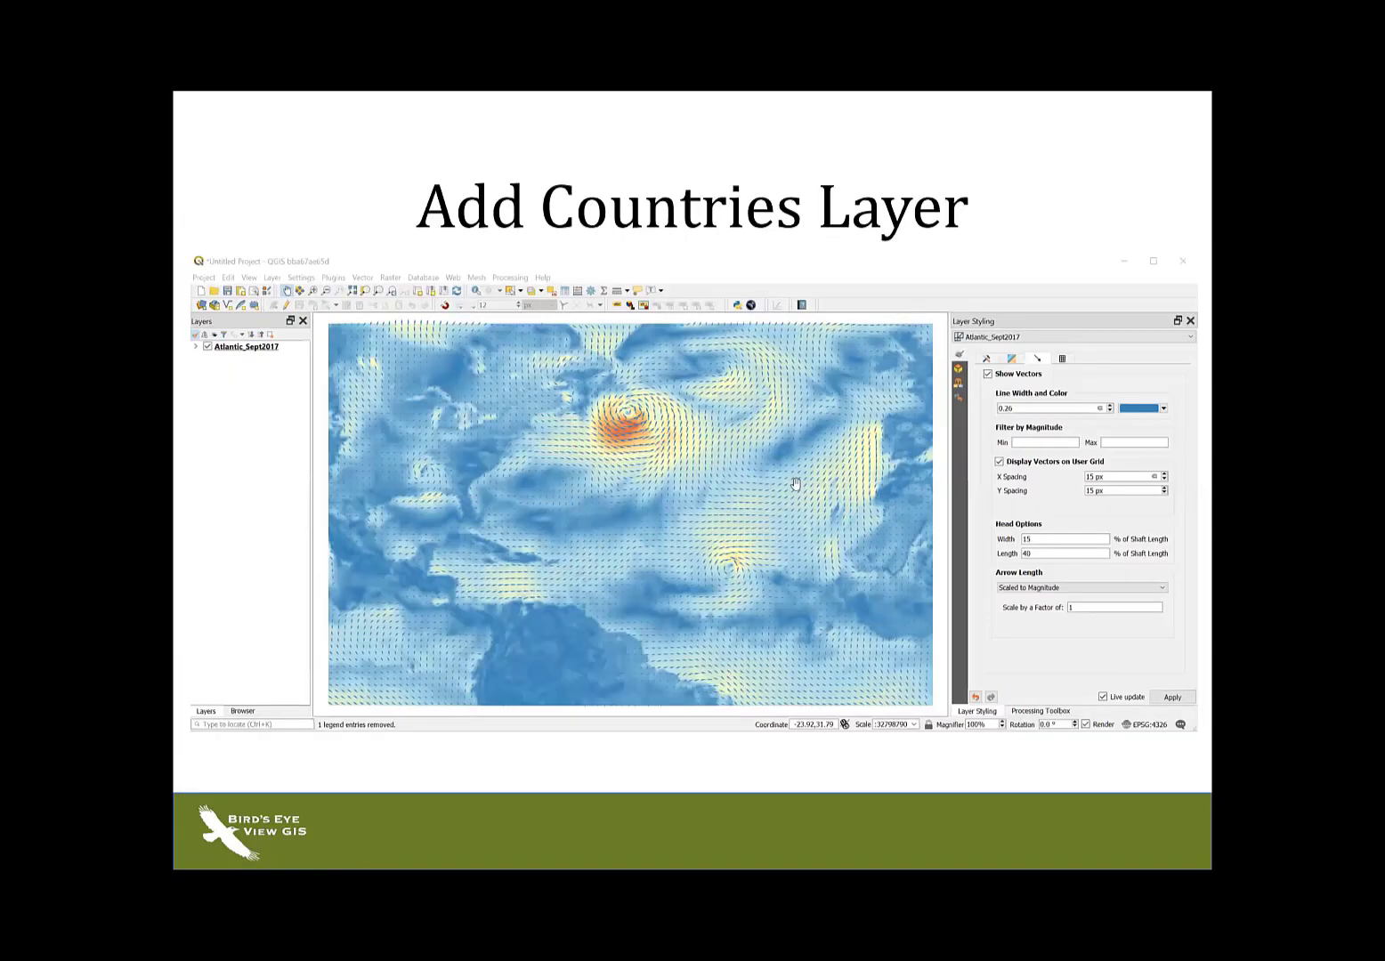
pyautogui.click(699, 605)
pyautogui.click(700, 604)
pyautogui.press('Right')
pyautogui.press('Right')
pyautogui.press('Right')
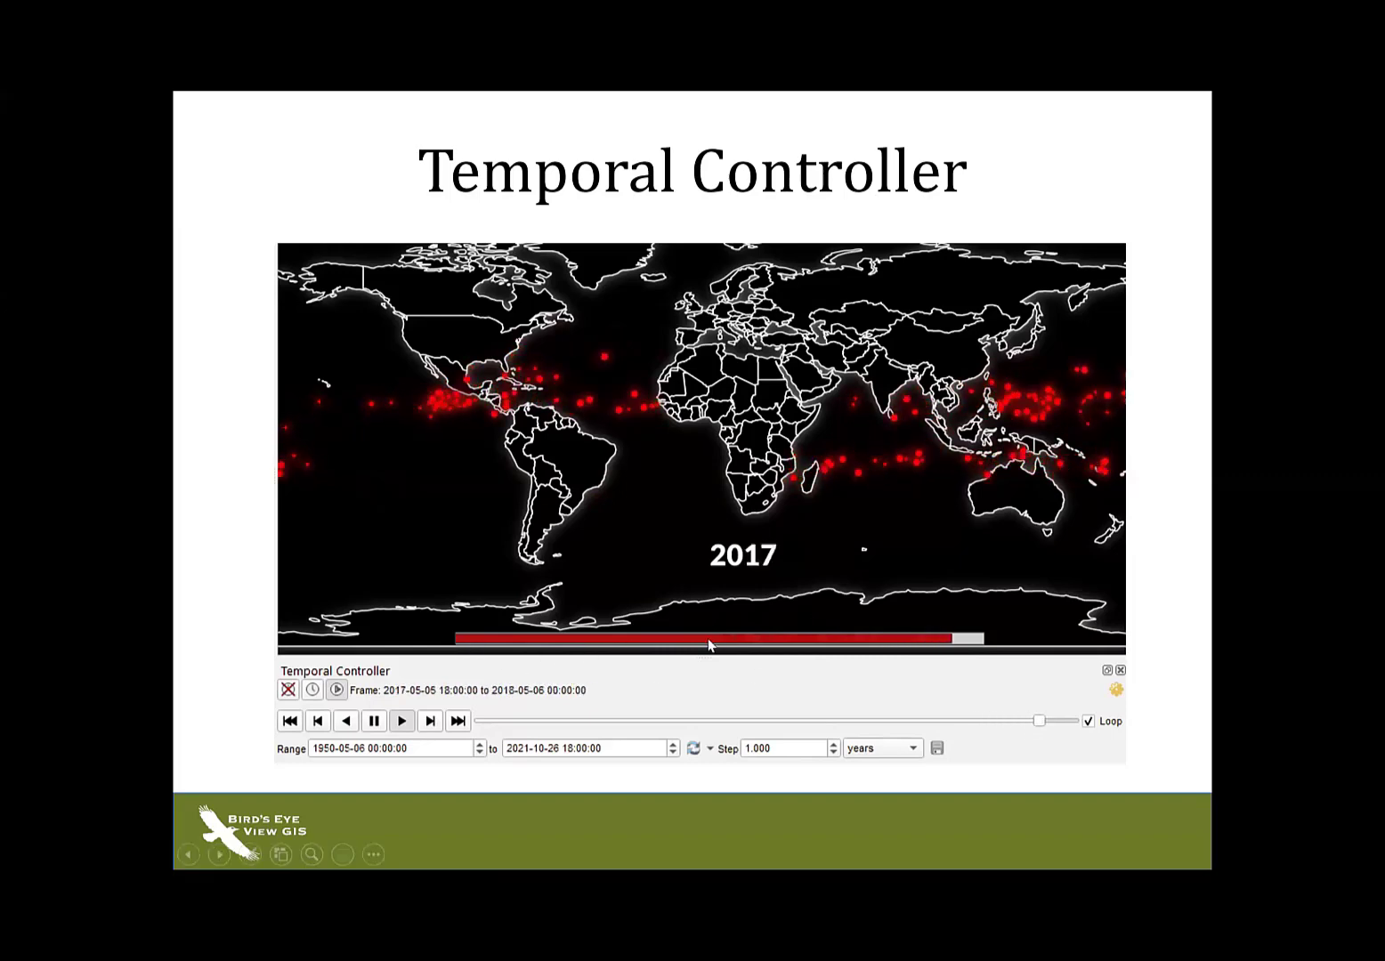
pyautogui.click(725, 638)
pyautogui.click(725, 640)
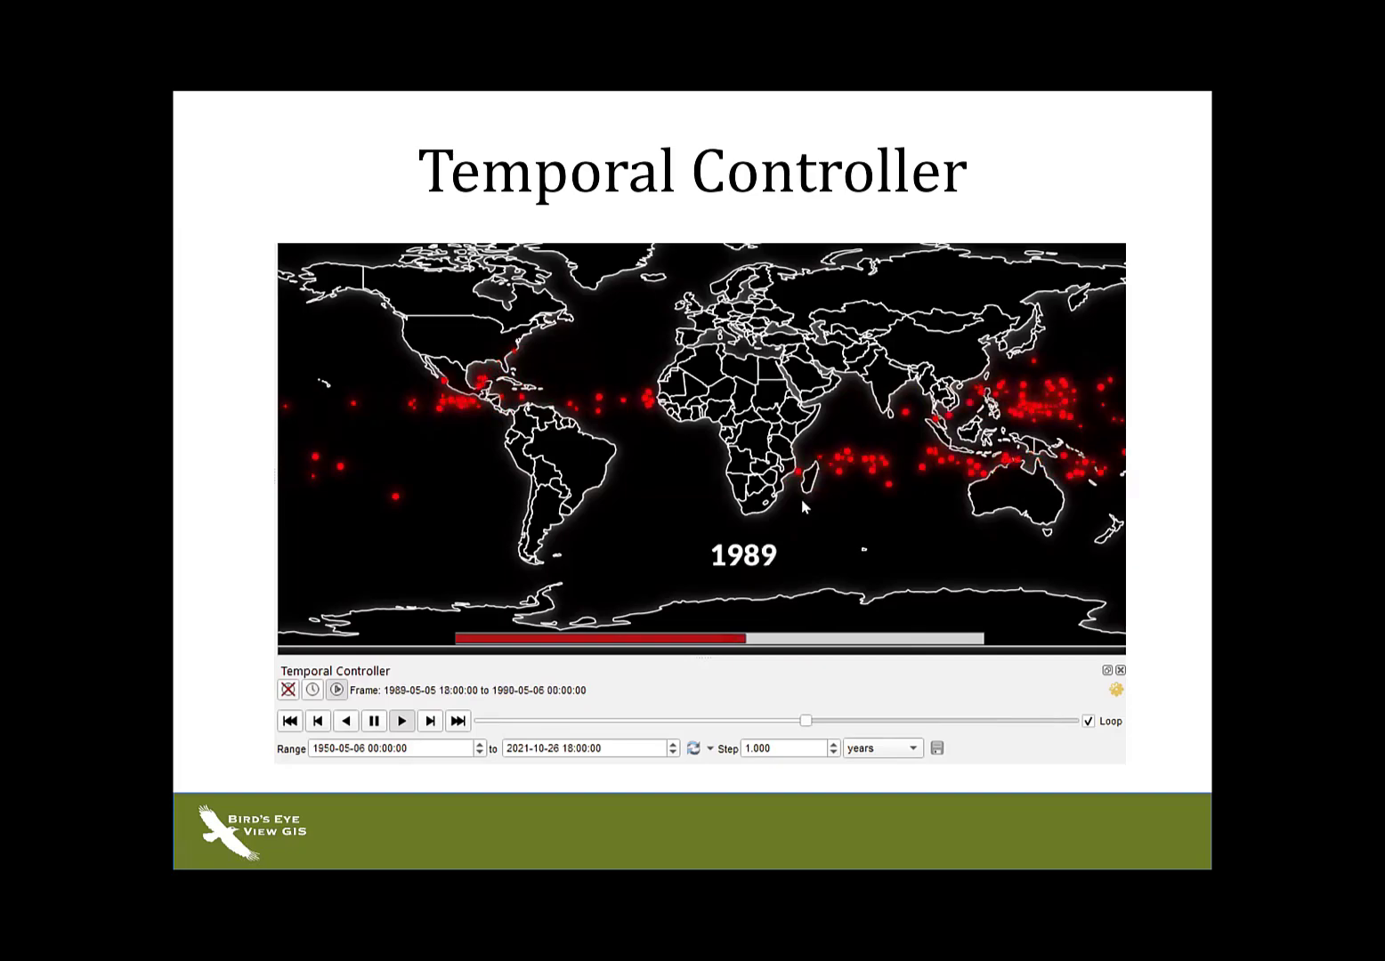
# Step: Switch from the slide show back to QGIS, open the Mt_Rainier.qgz project from the 25D_3D folder, and select the mtrainierhillshade layer
pyautogui.press('Escape')
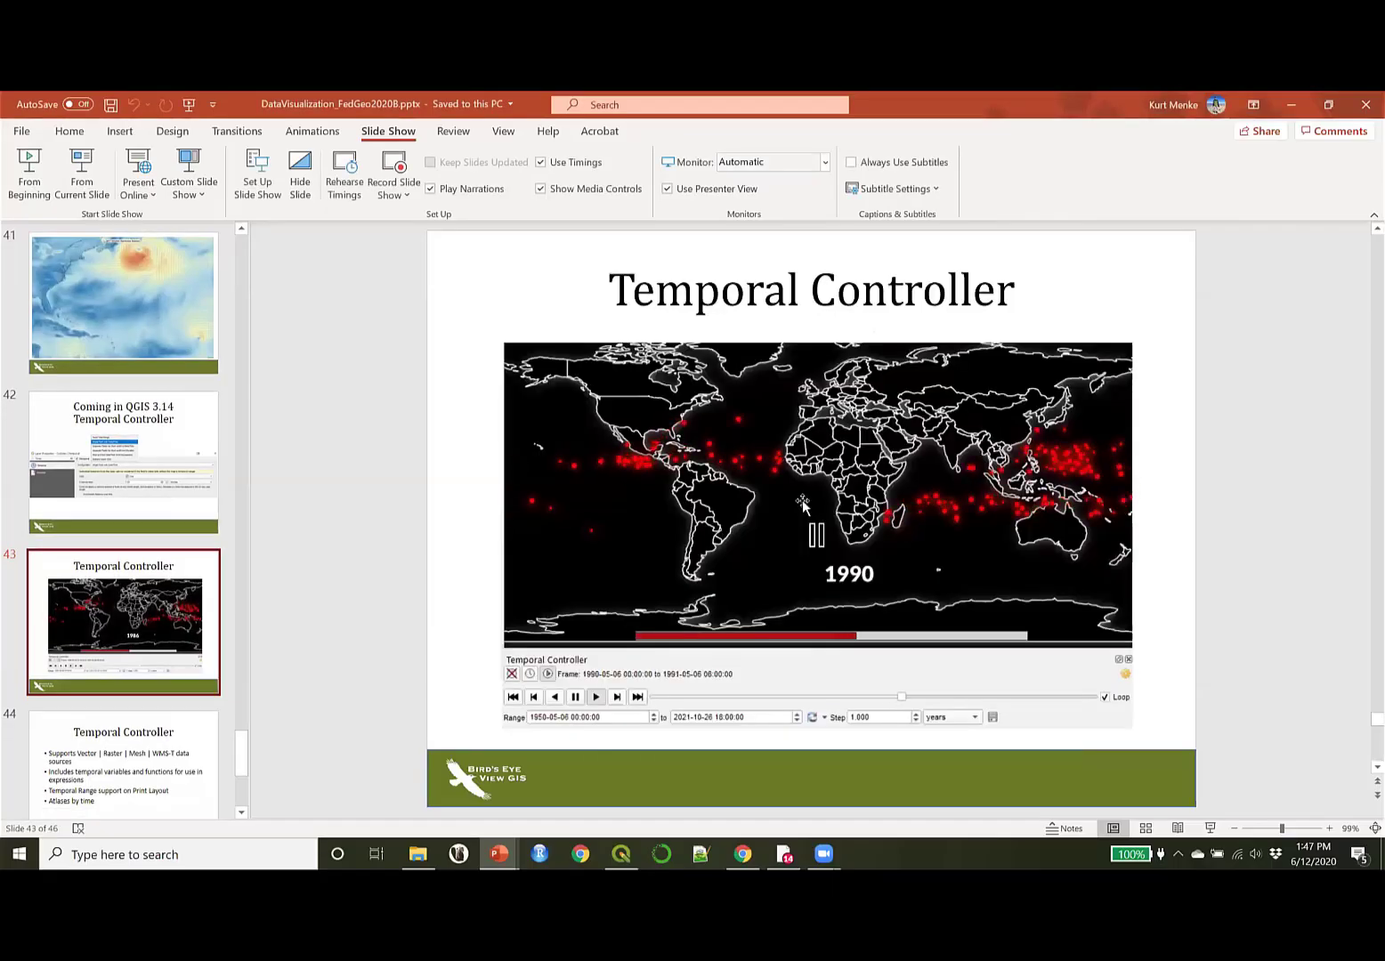
pyautogui.click(623, 856)
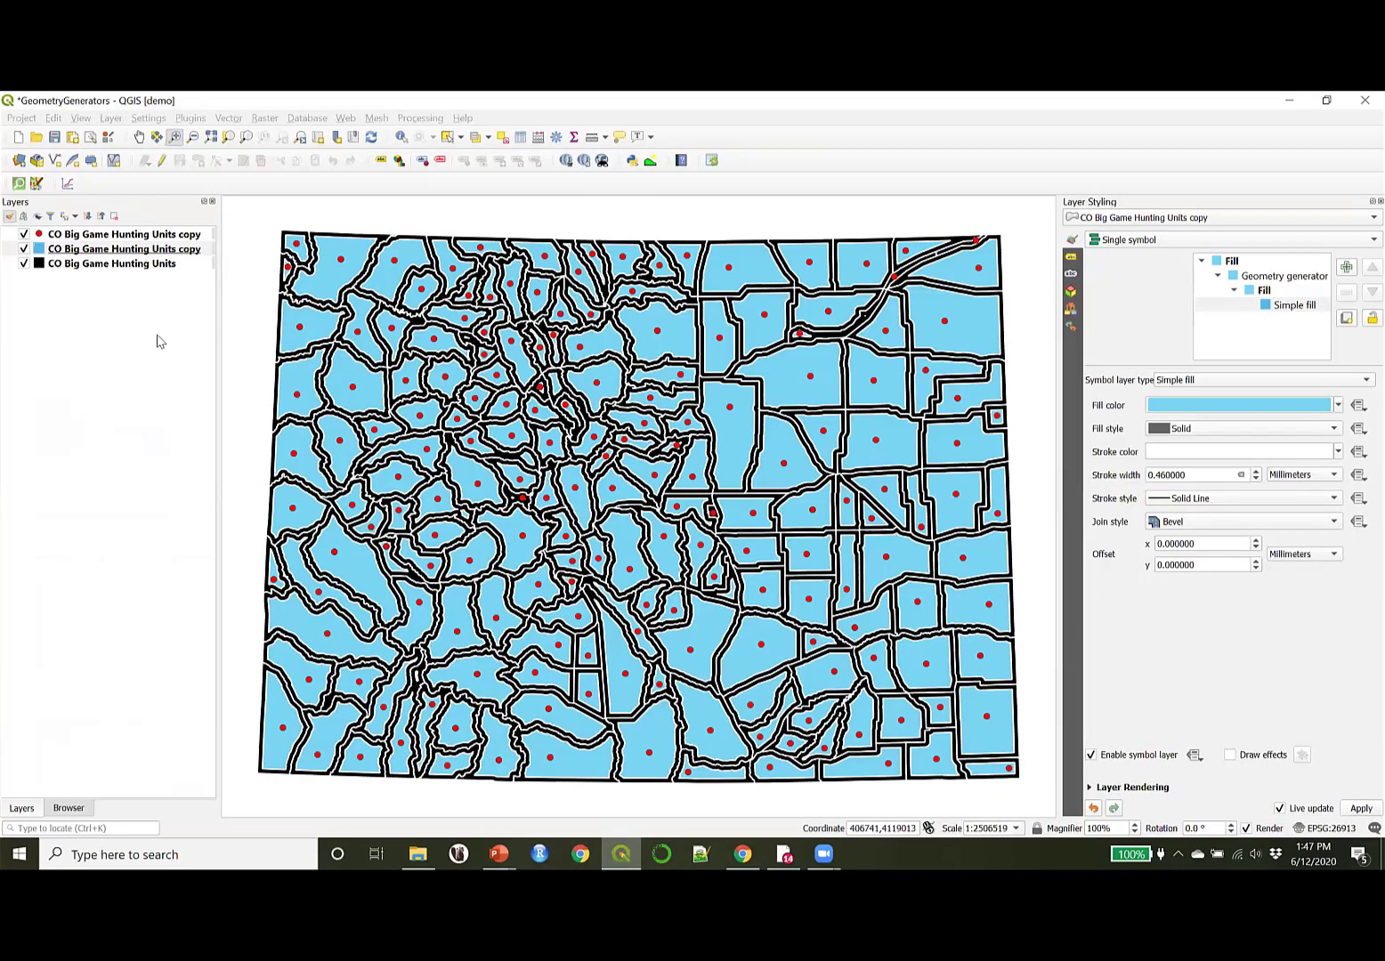
pyautogui.click(36, 140)
pyautogui.click(730, 493)
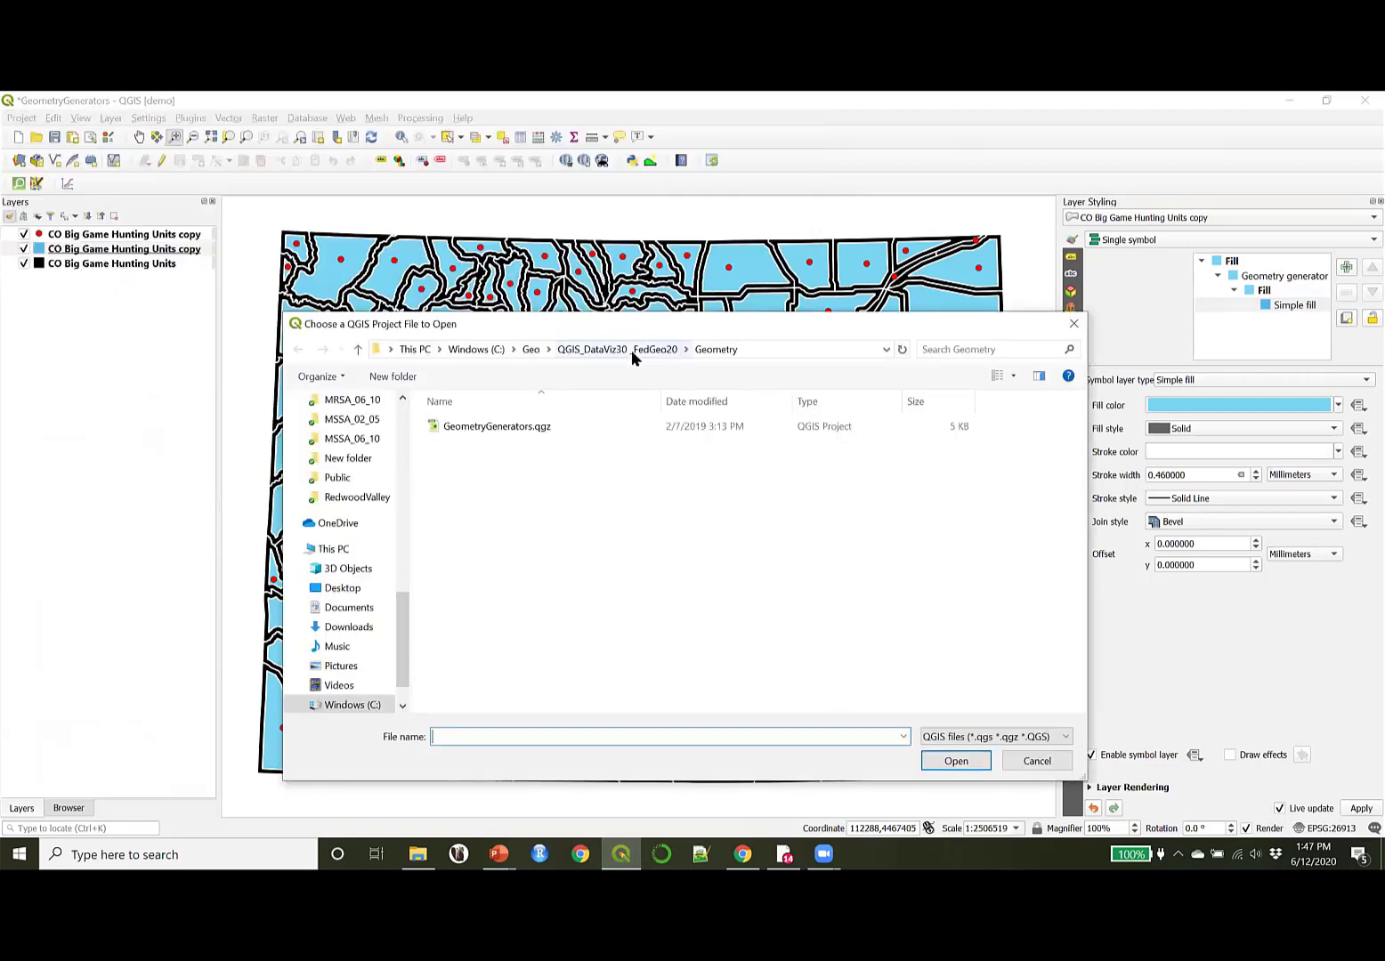
pyautogui.click(631, 348)
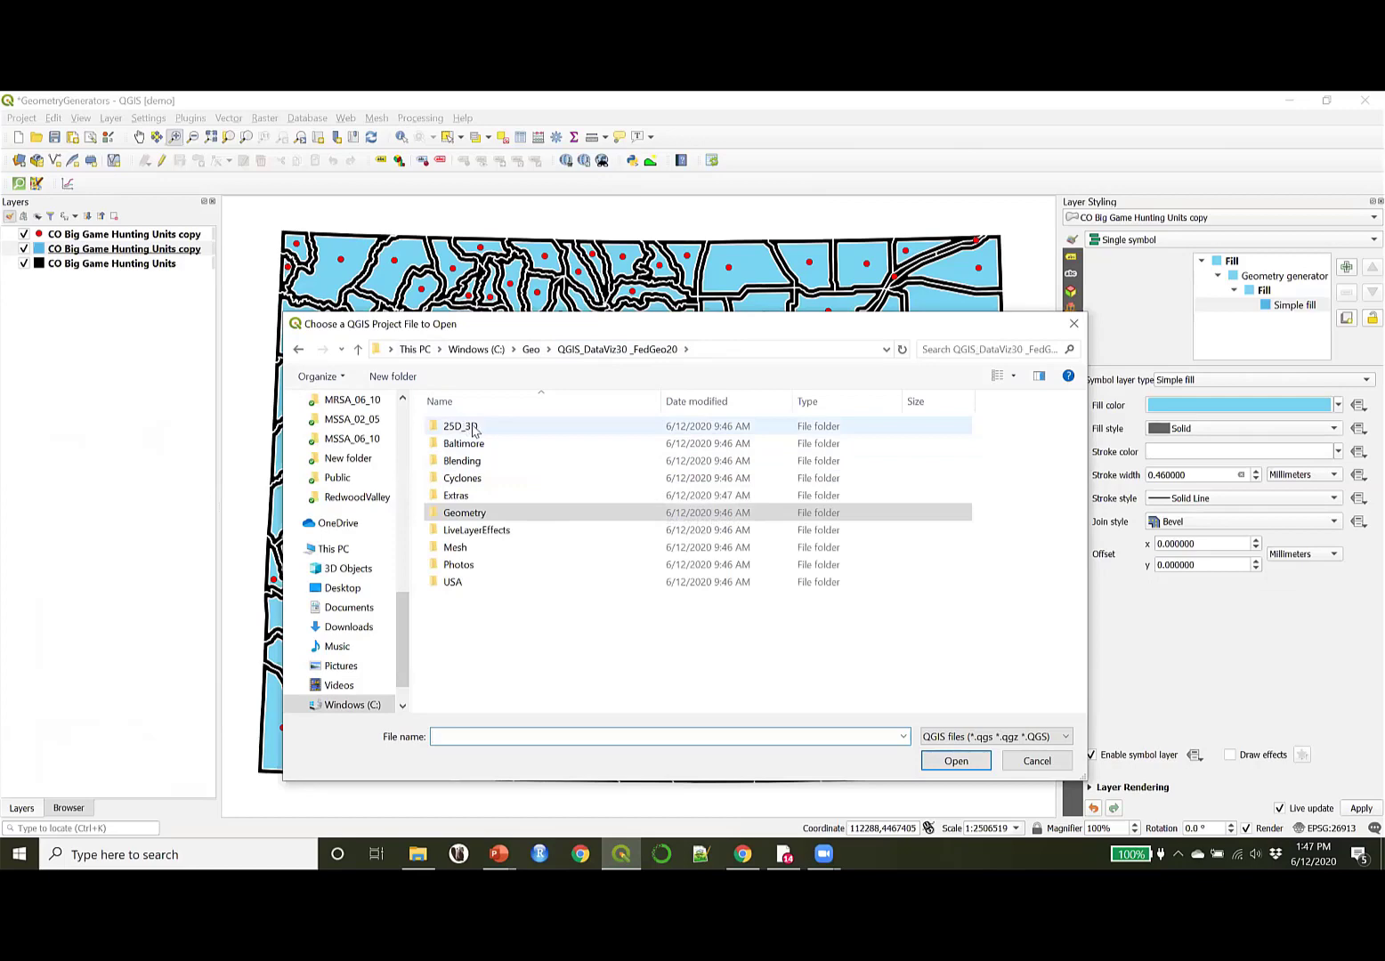
pyautogui.doubleClick(469, 431)
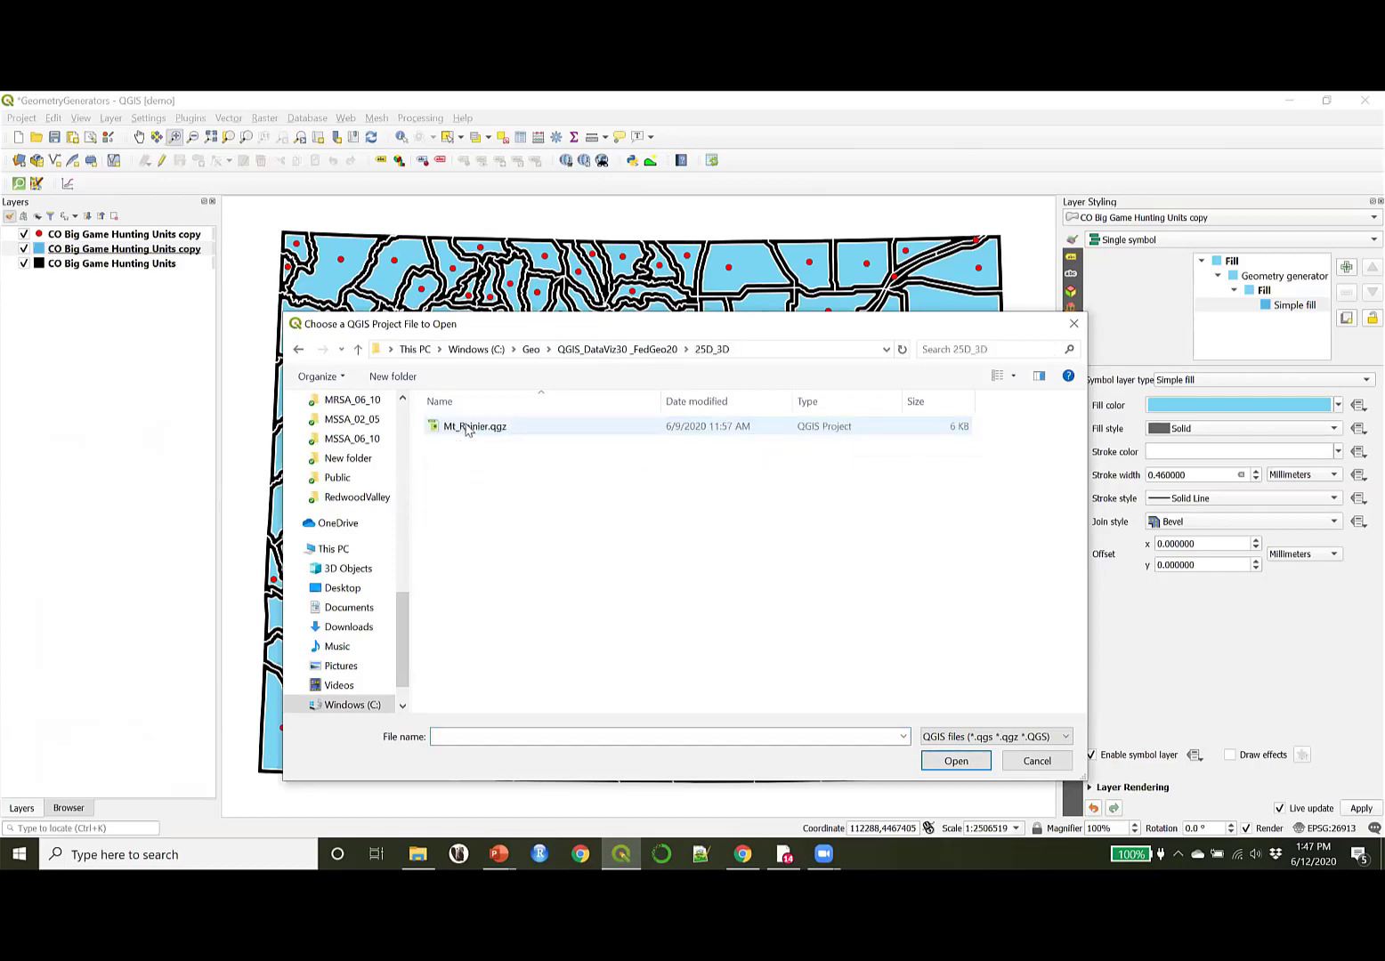
pyautogui.doubleClick(472, 427)
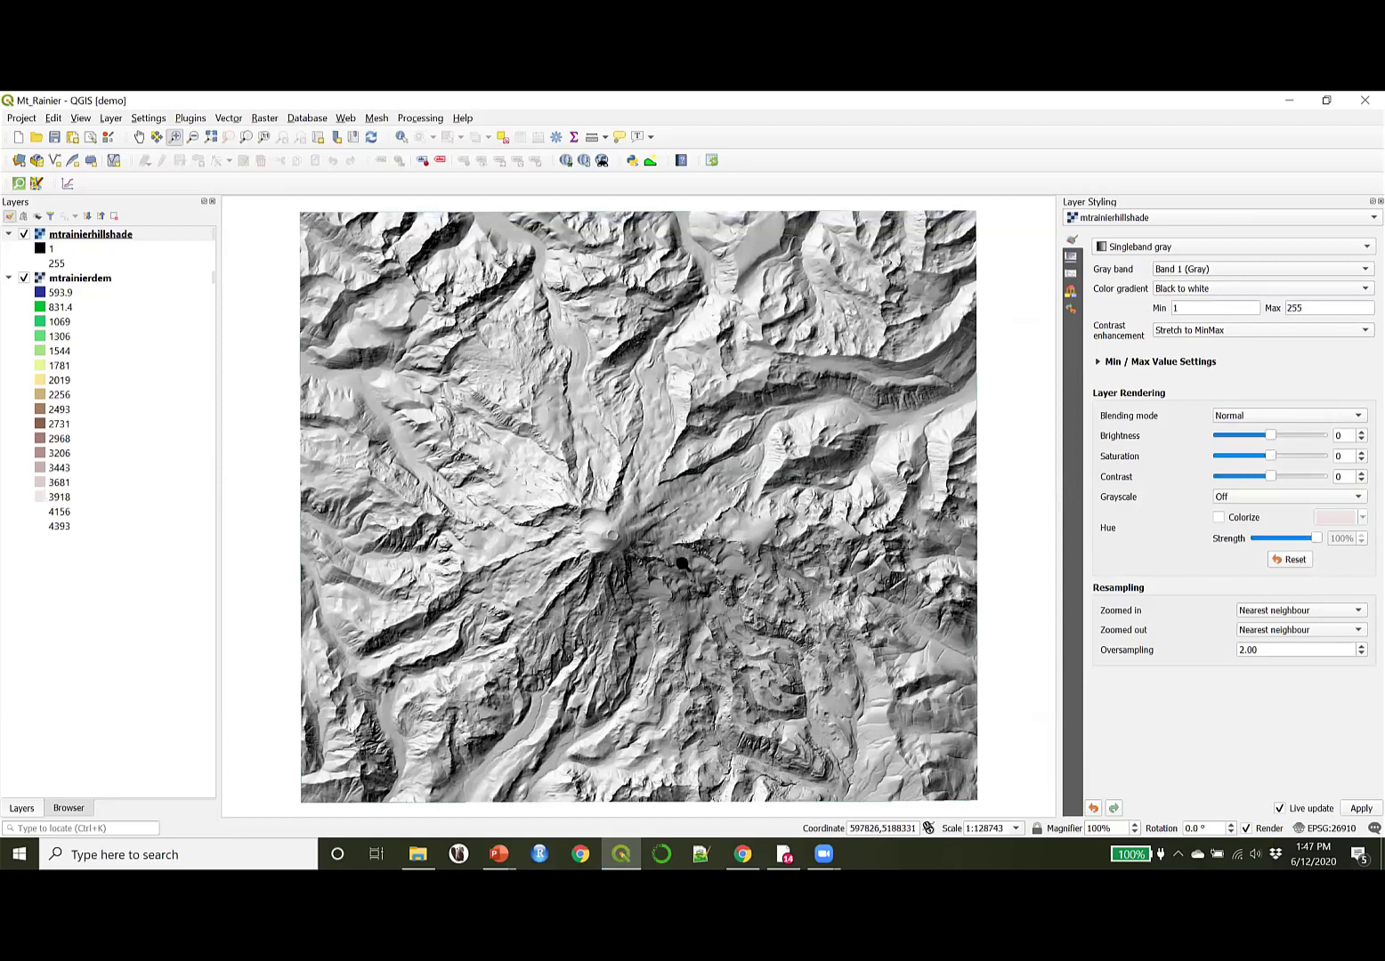
pyautogui.click(106, 237)
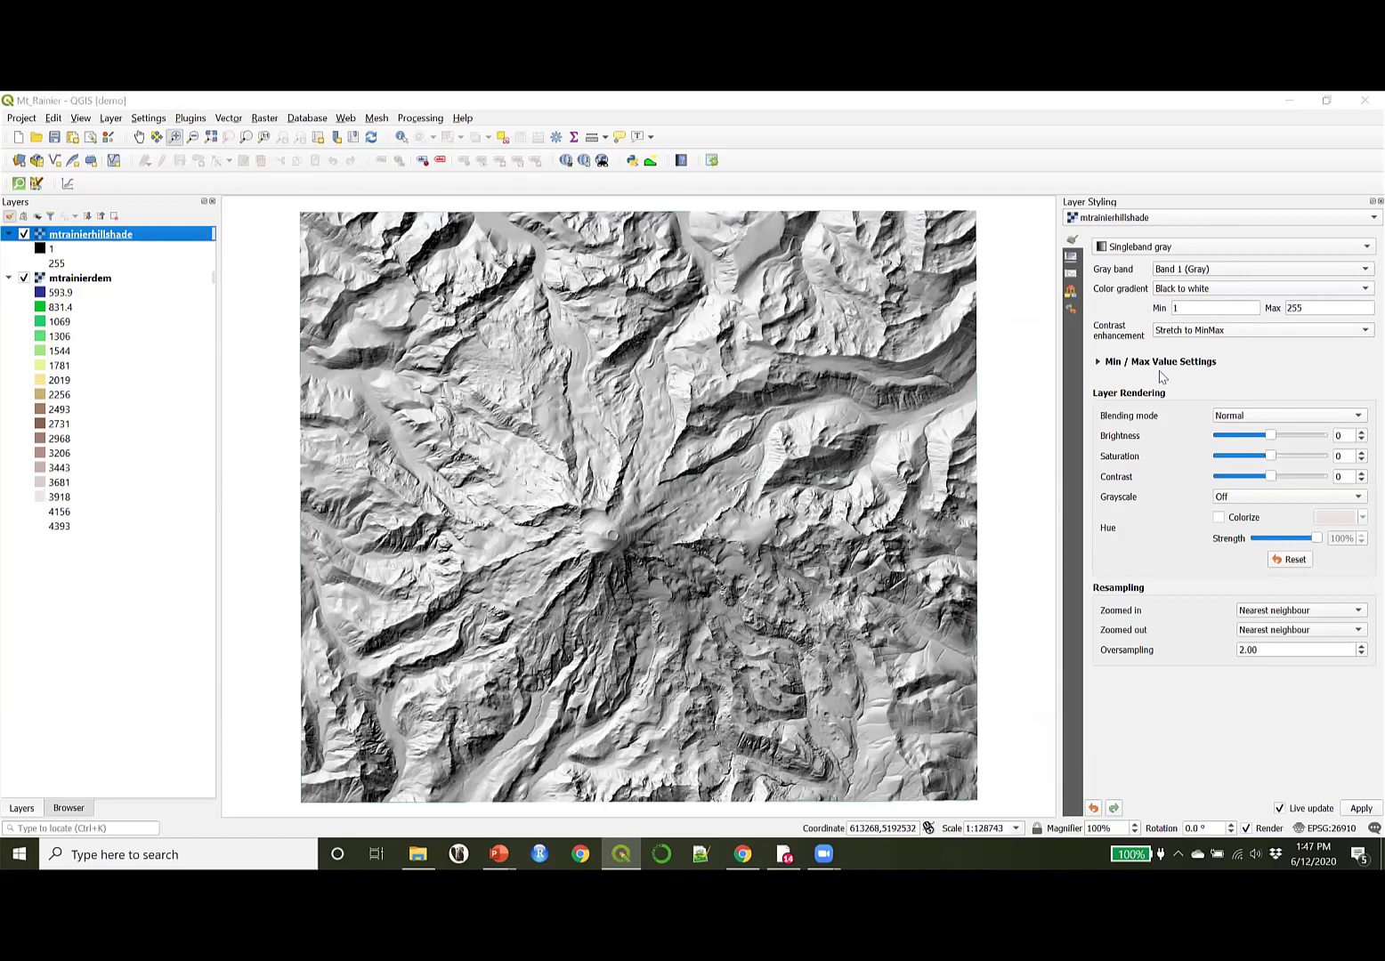
# Step: Set the hillshade layer's blending mode to Multiply so it shades the colored elevation layer beneath
pyautogui.click(1237, 425)
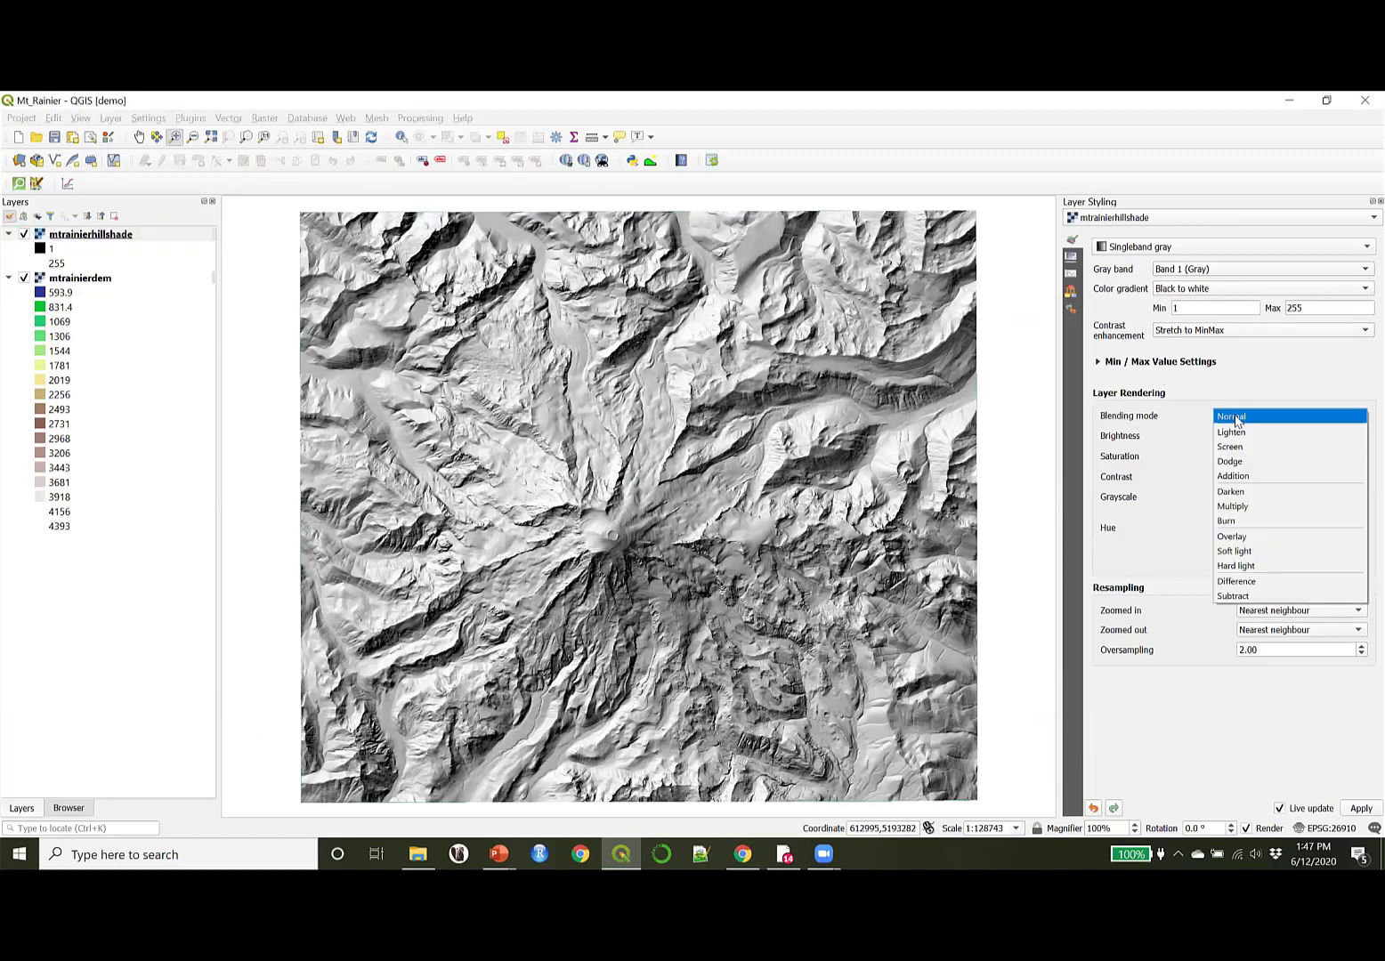
pyautogui.click(1255, 507)
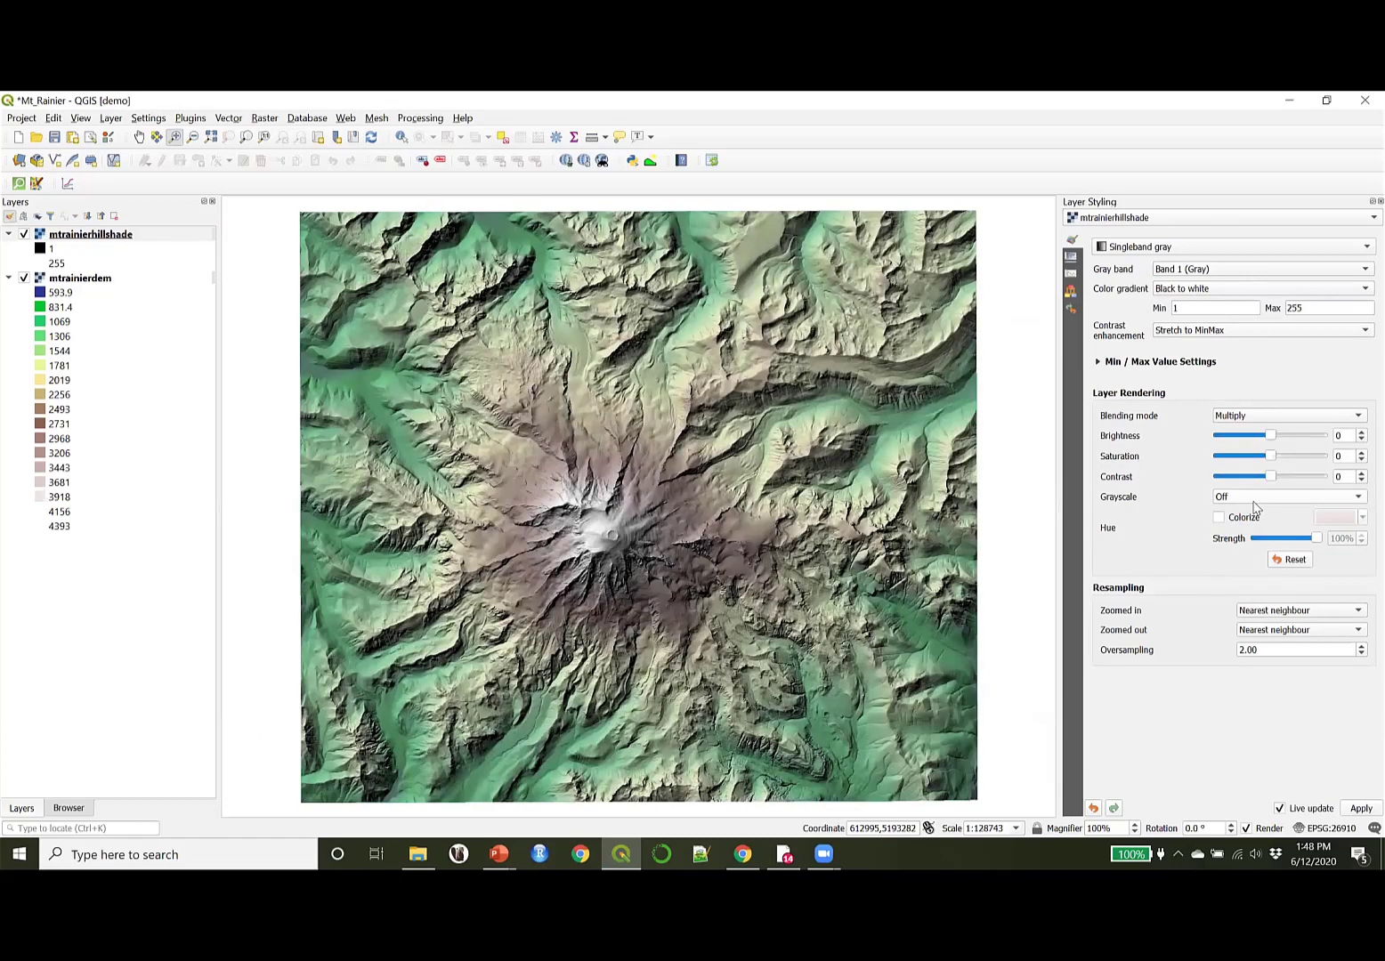
pyautogui.hotkey('alt', 'Tab')
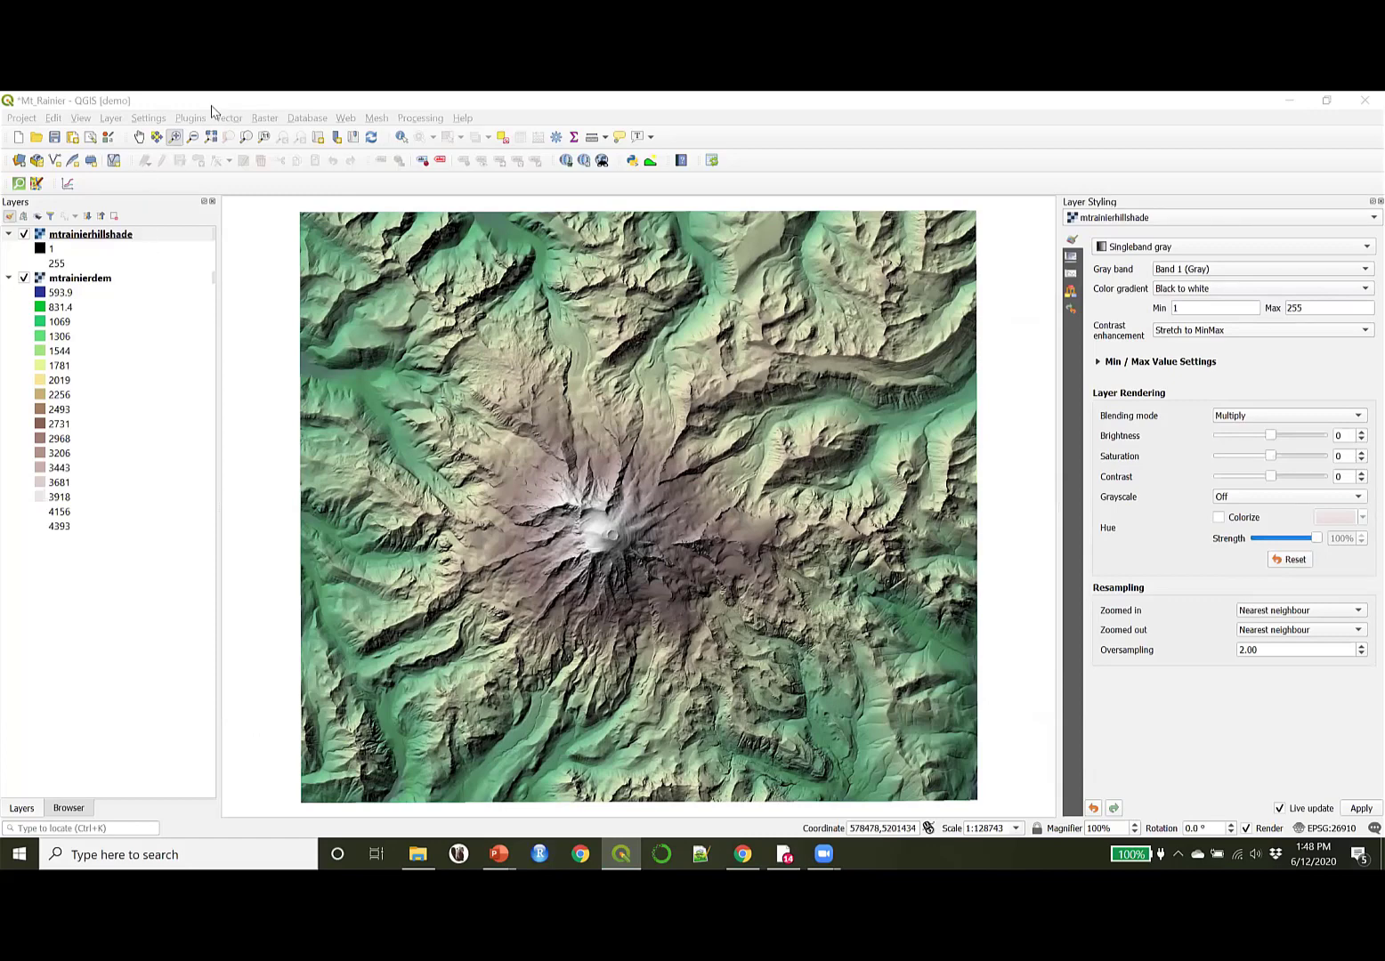
# Step: Open a new 3D map view of Mt. Rainier and move and enlarge its window over the main map
pyautogui.click(83, 119)
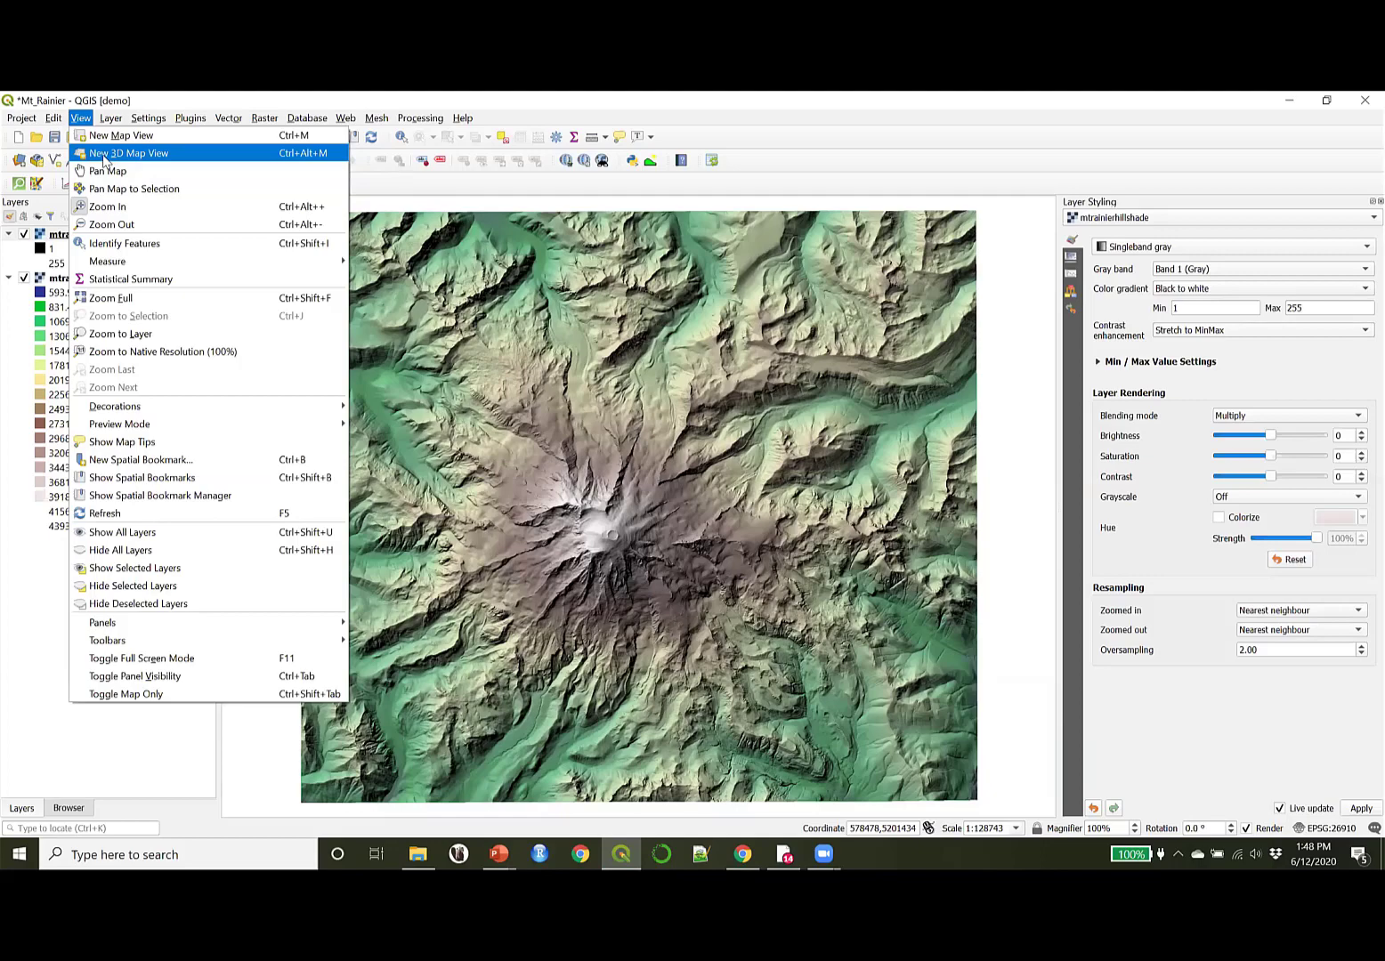
pyautogui.click(104, 155)
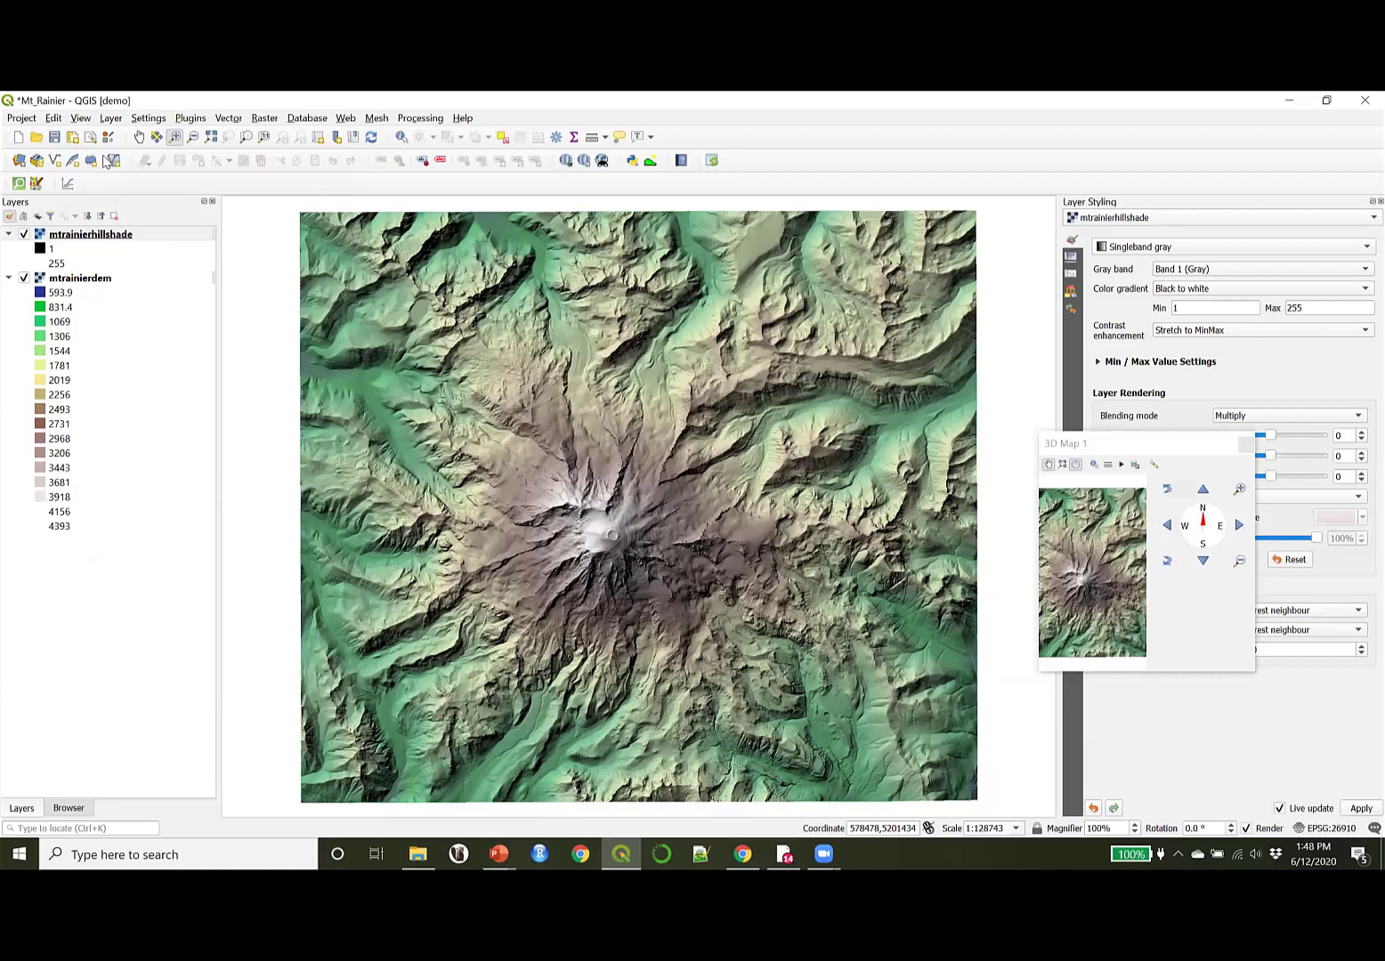
pyautogui.click(1073, 445)
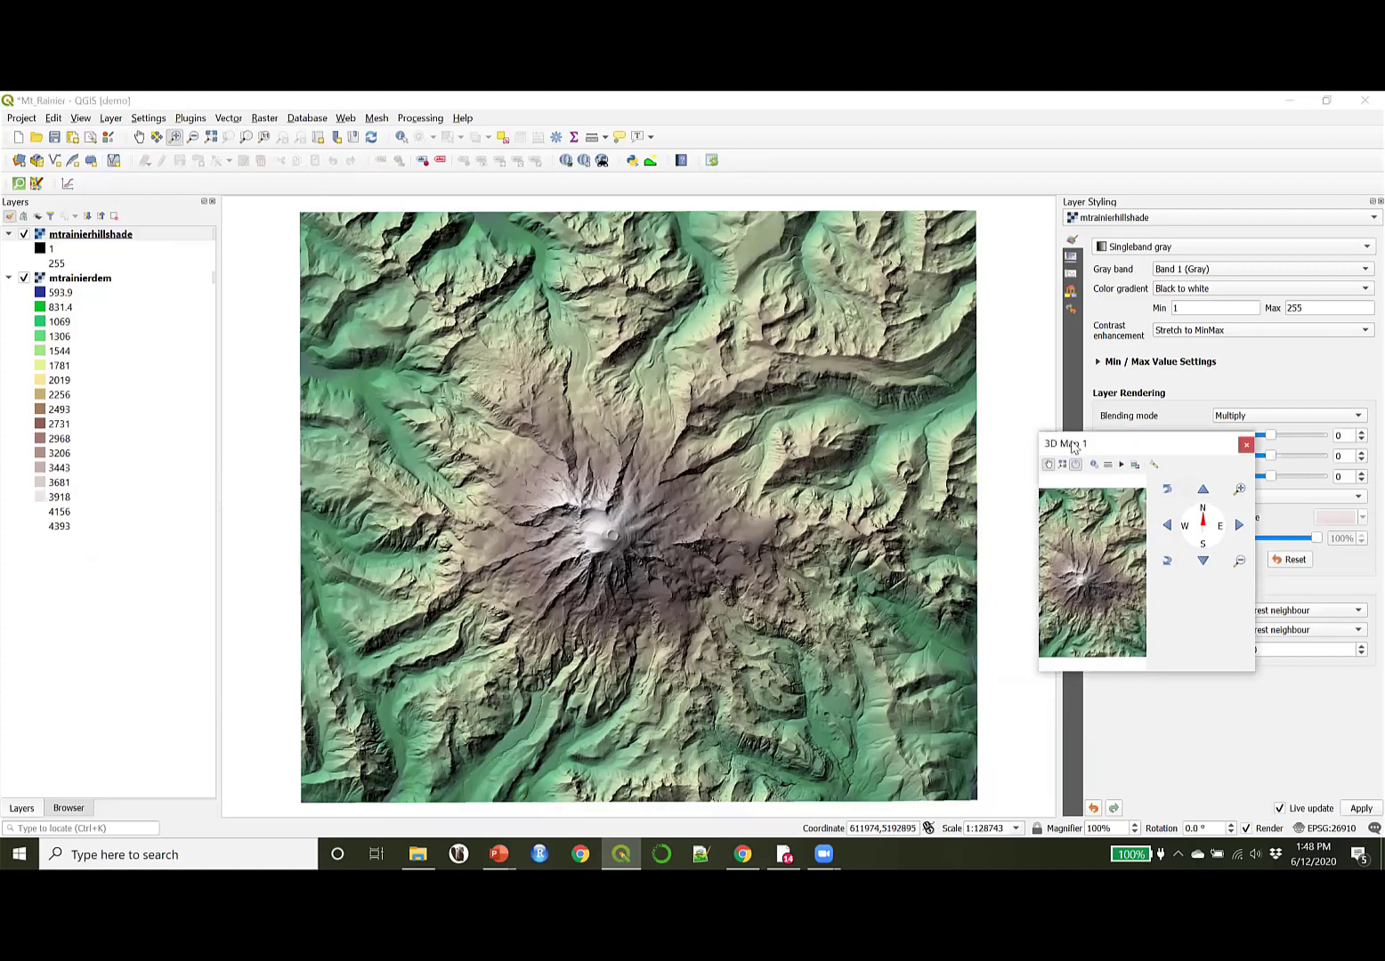
pyautogui.moveTo(1072, 446); pyautogui.dragTo(370, 336)
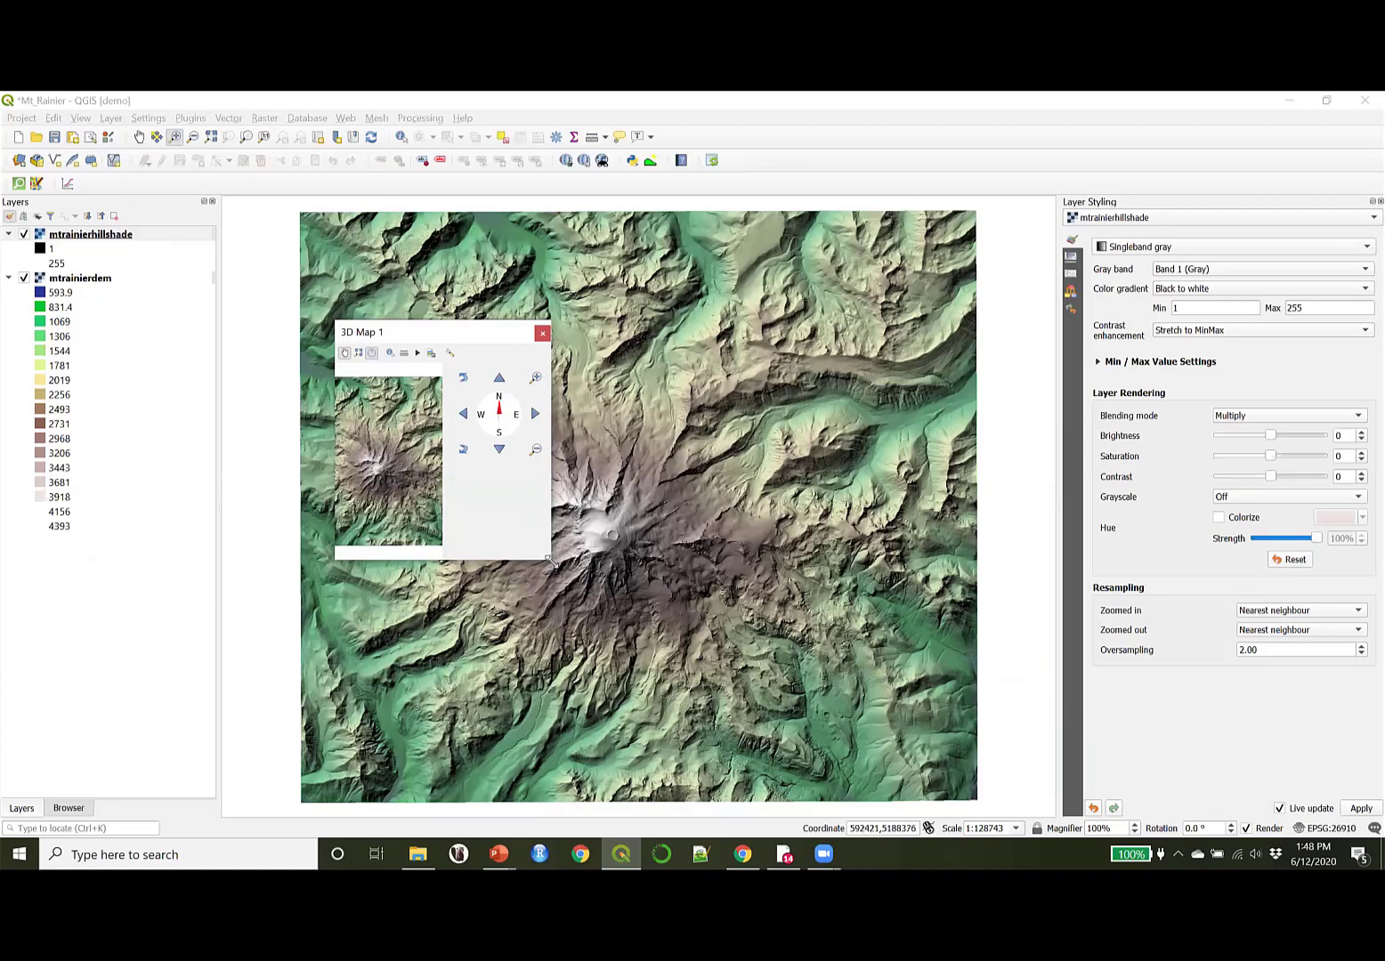
pyautogui.moveTo(550, 558); pyautogui.dragTo(977, 759)
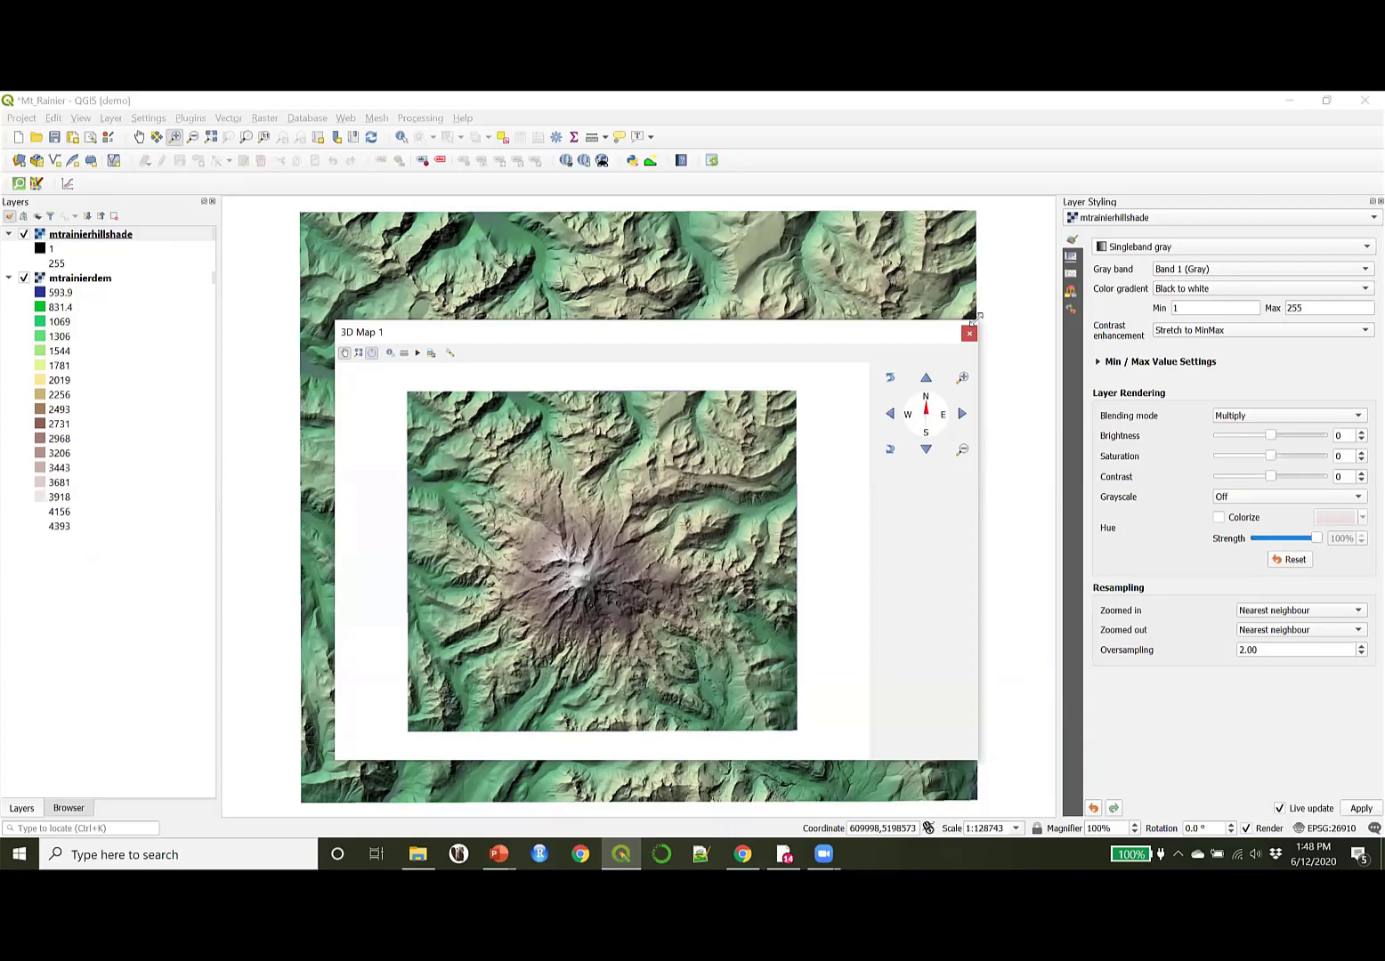
pyautogui.moveTo(976, 316); pyautogui.dragTo(990, 258)
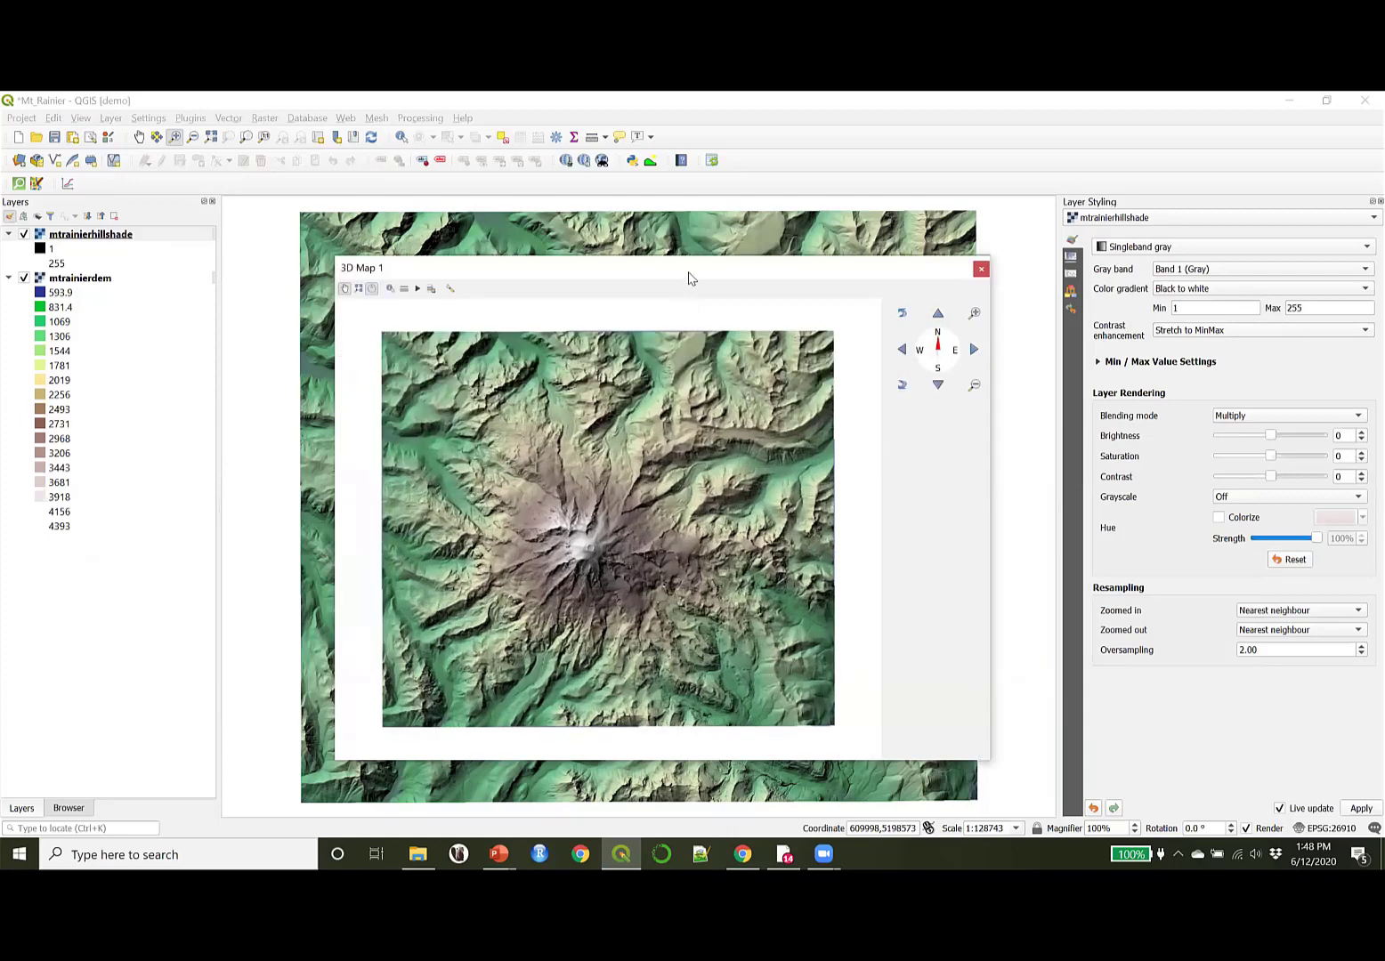
pyautogui.moveTo(692, 273); pyautogui.dragTo(697, 289)
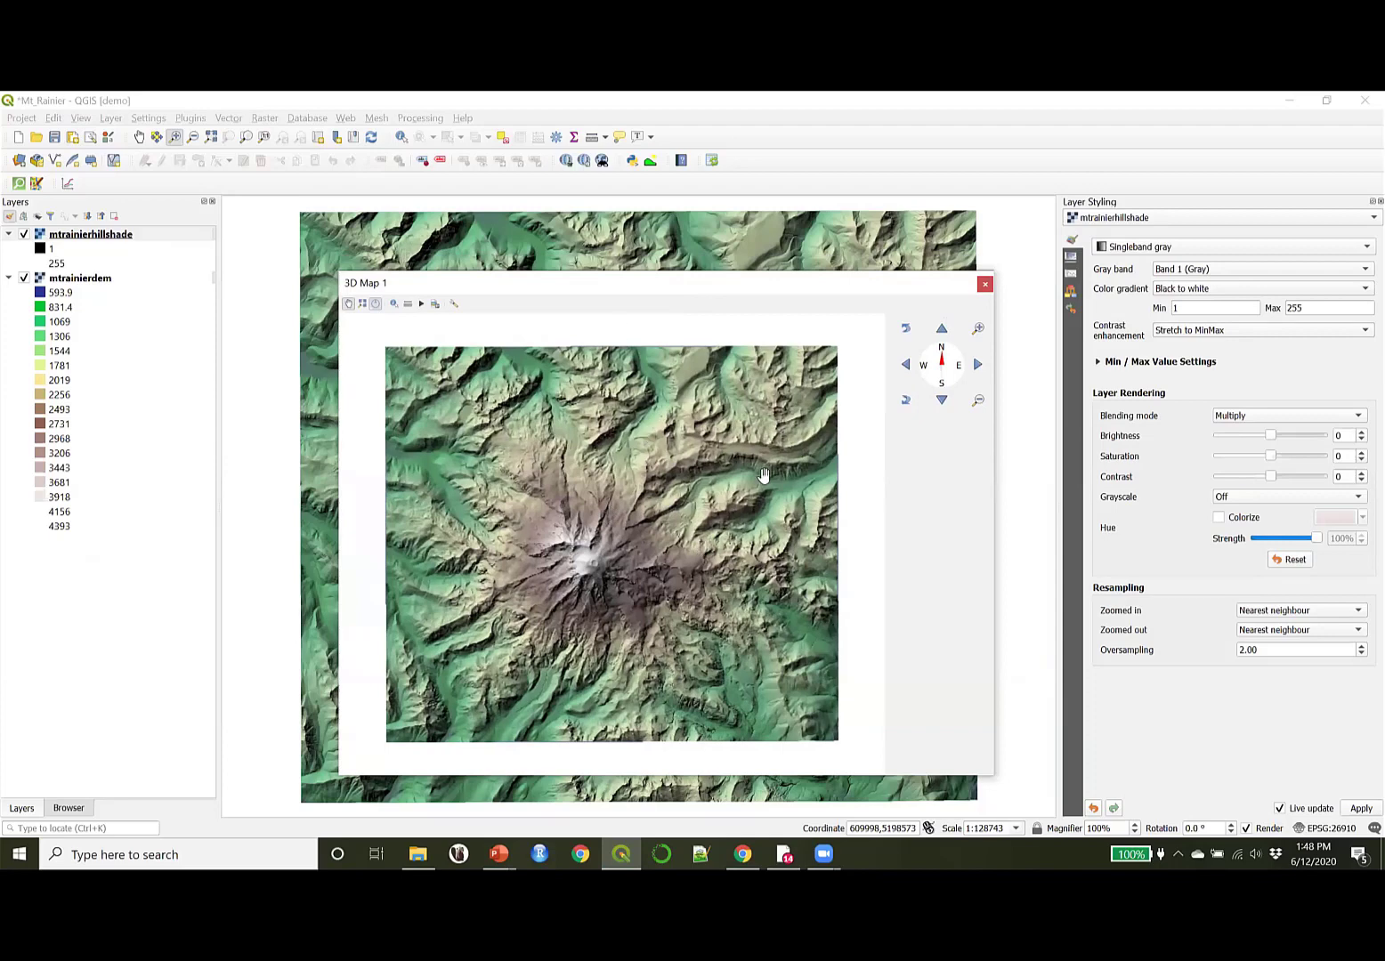
# Step: Configure the 3D map's terrain as DEM (Raster layer) with mtrainierdem as elevation, and adjust the skirt height
pyautogui.click(454, 305)
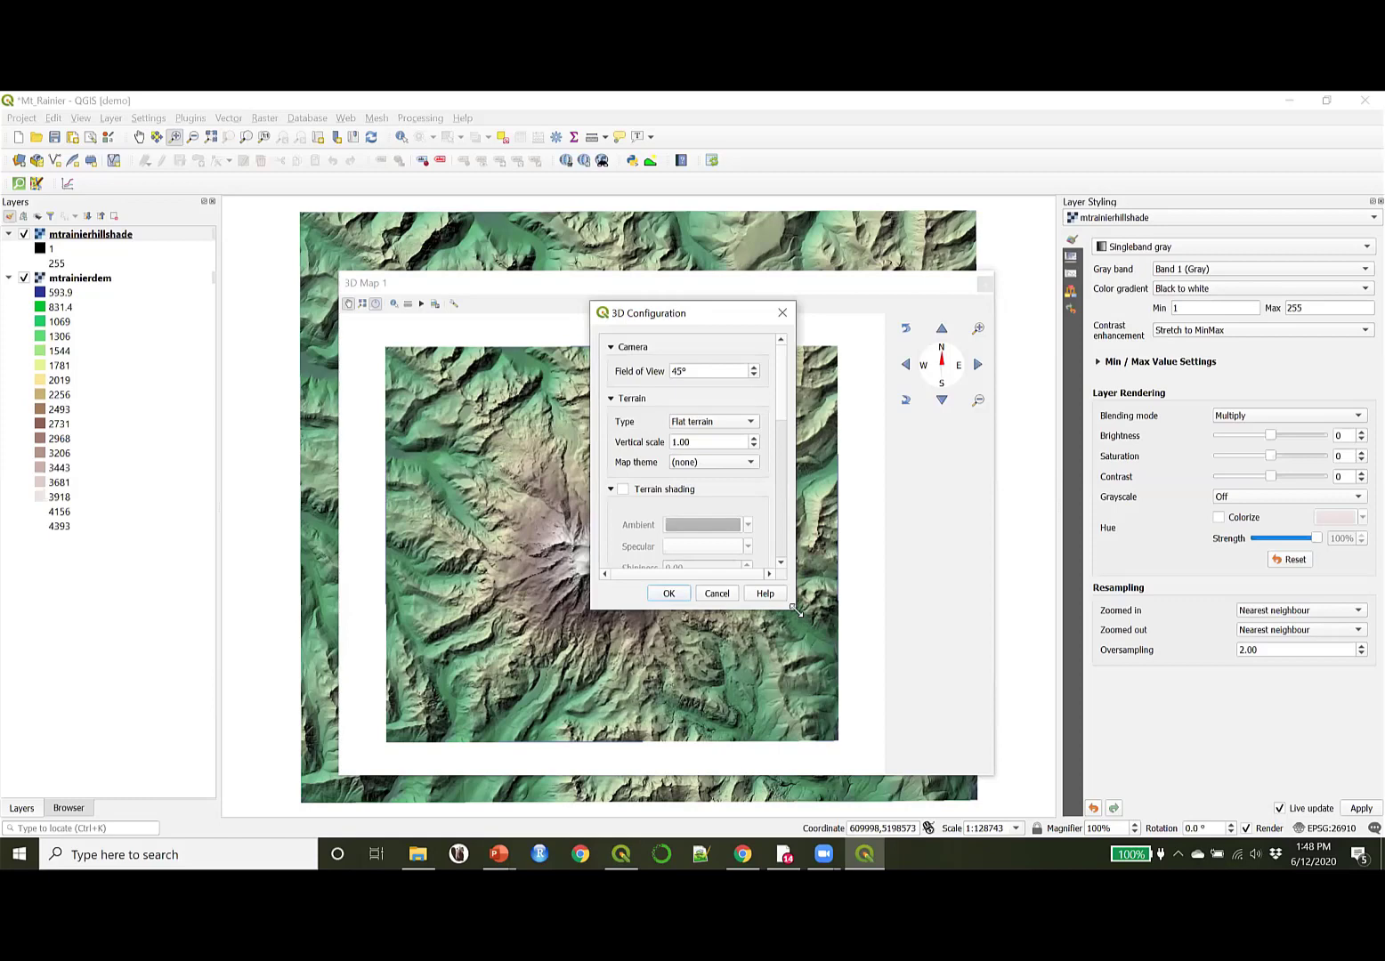
pyautogui.moveTo(794, 609); pyautogui.dragTo(995, 785)
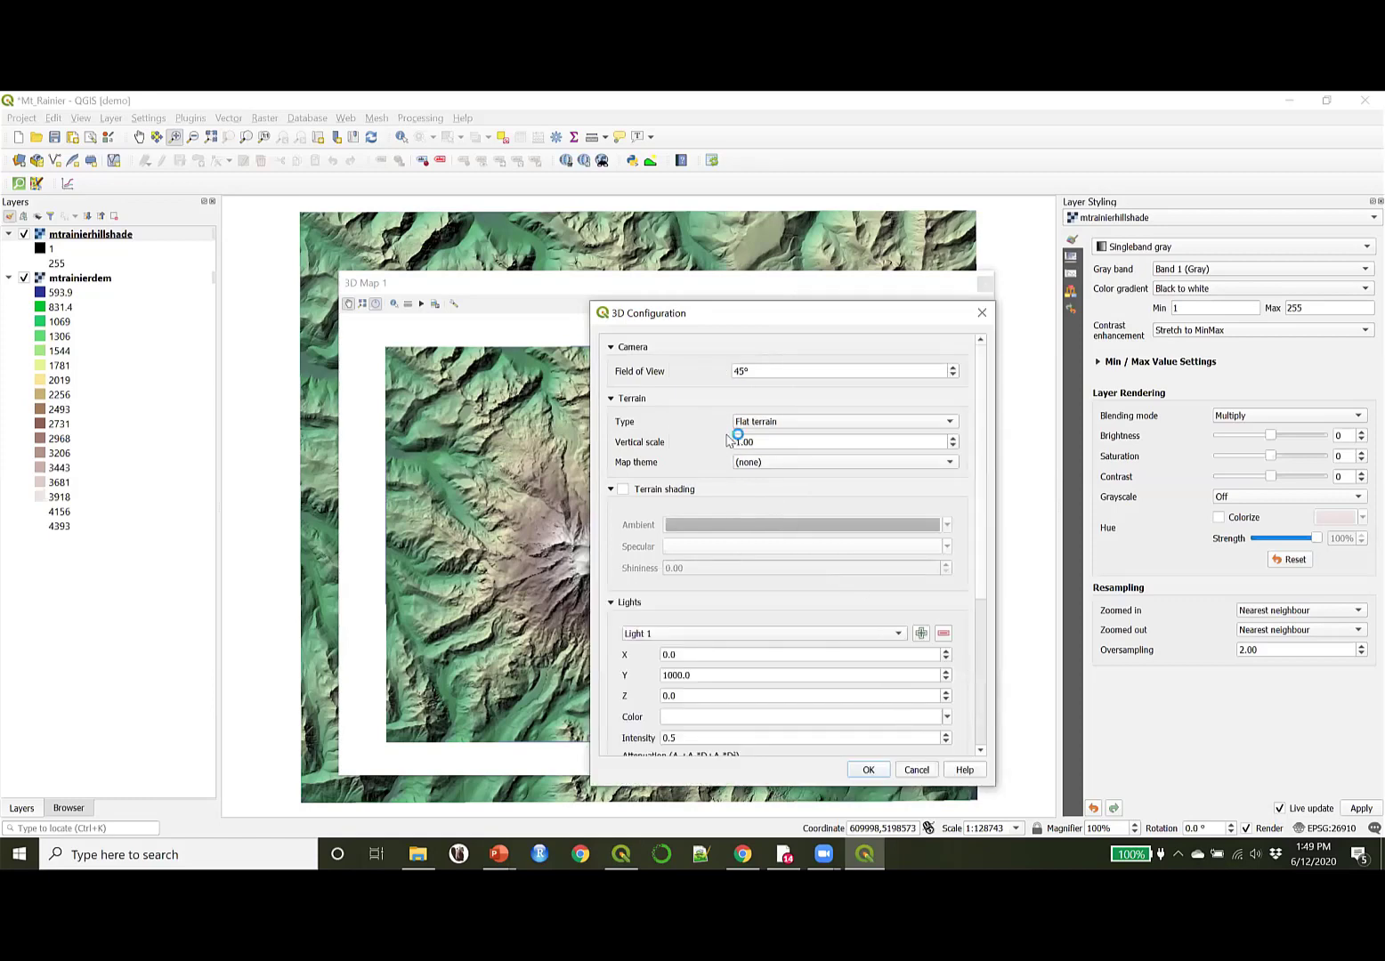
pyautogui.click(756, 423)
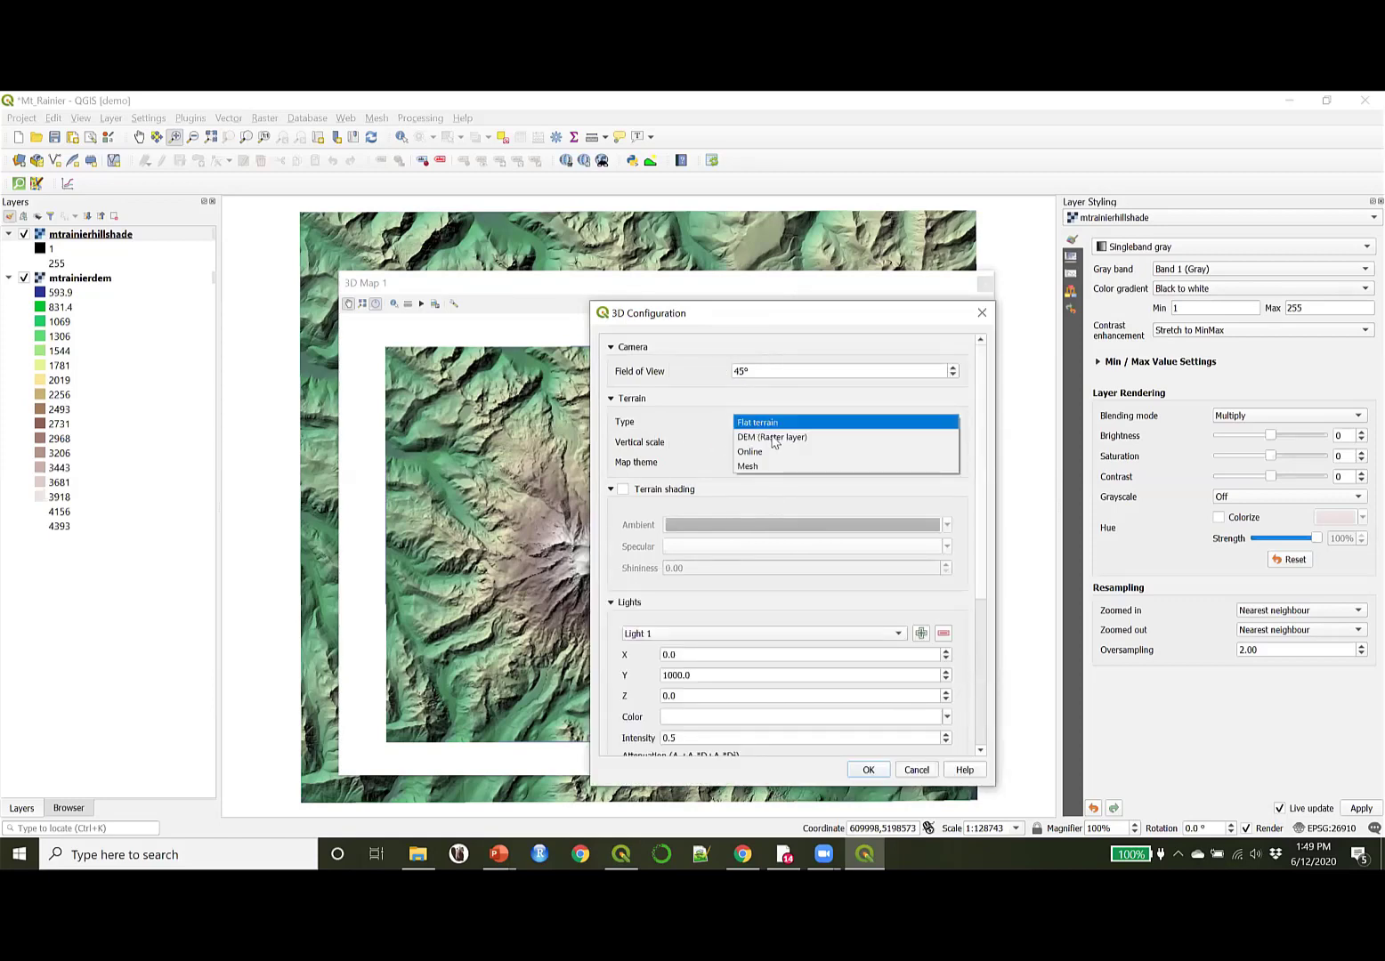
pyautogui.click(774, 438)
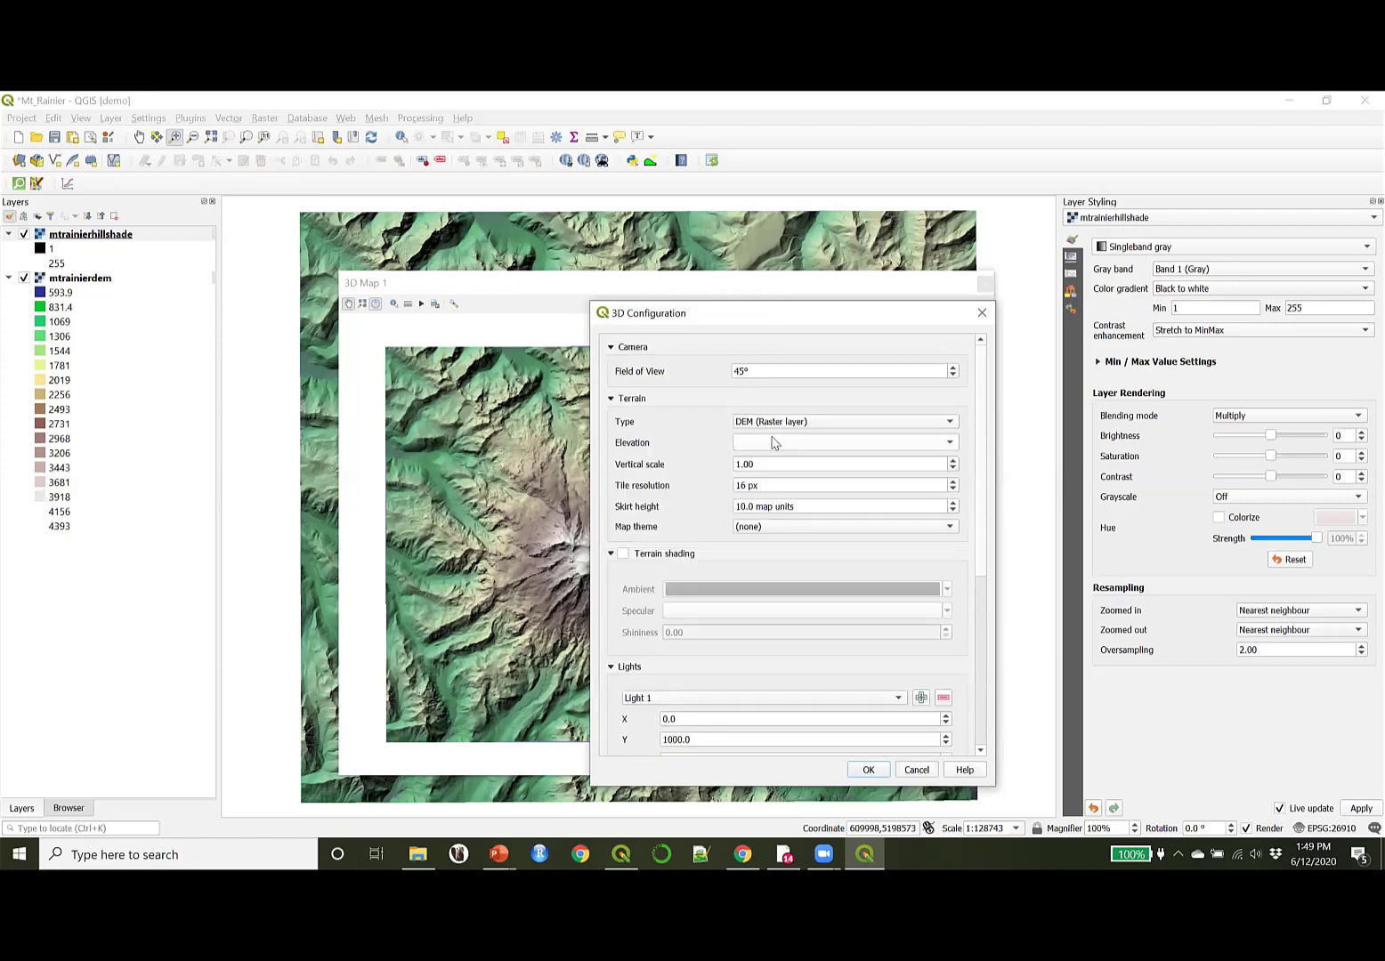
pyautogui.click(949, 443)
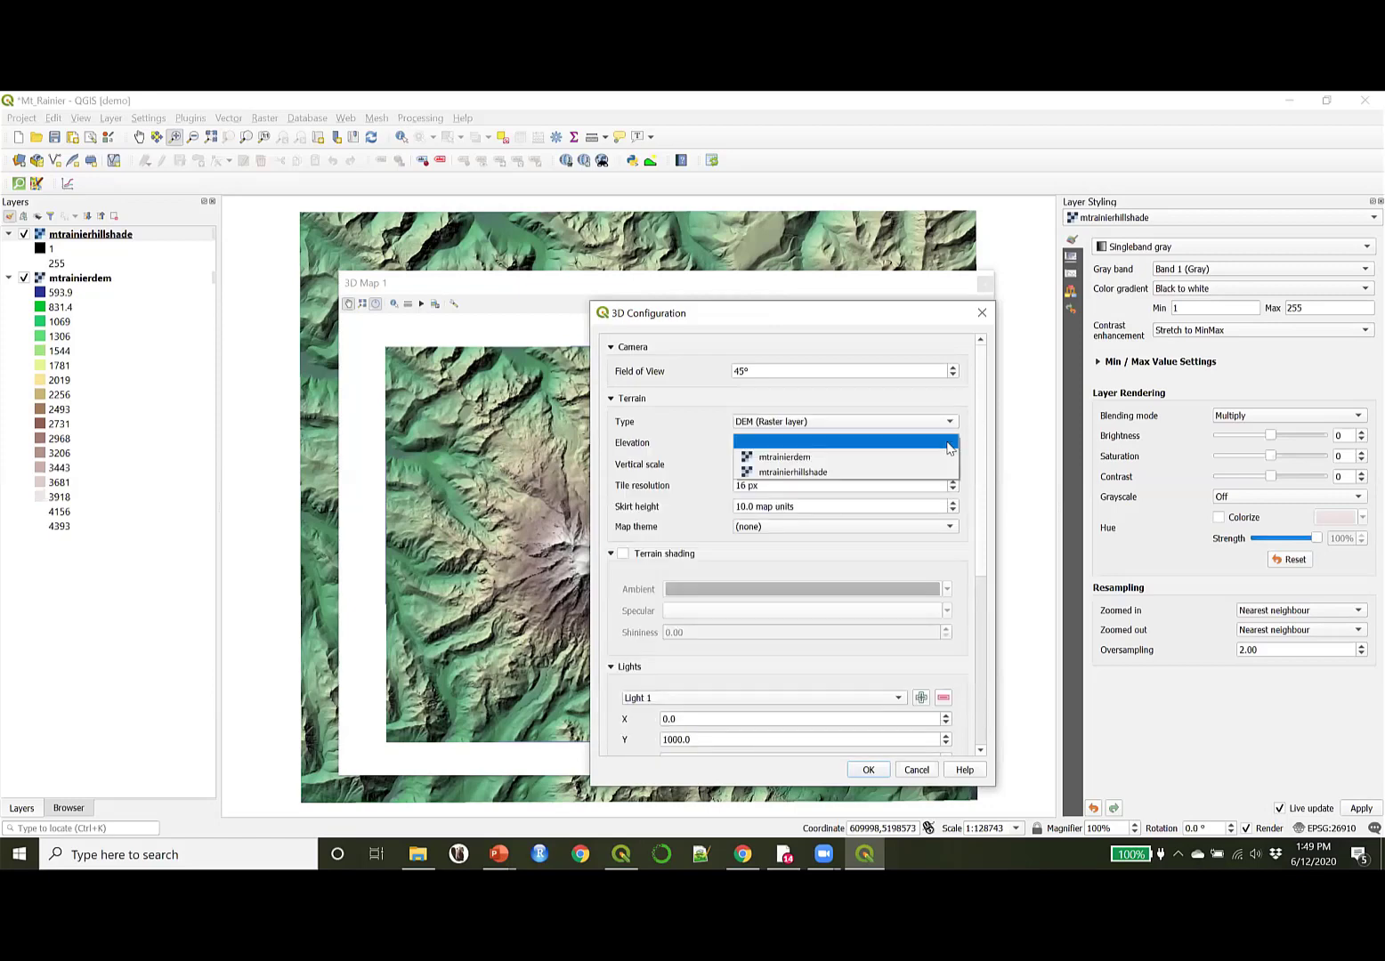
pyautogui.click(812, 457)
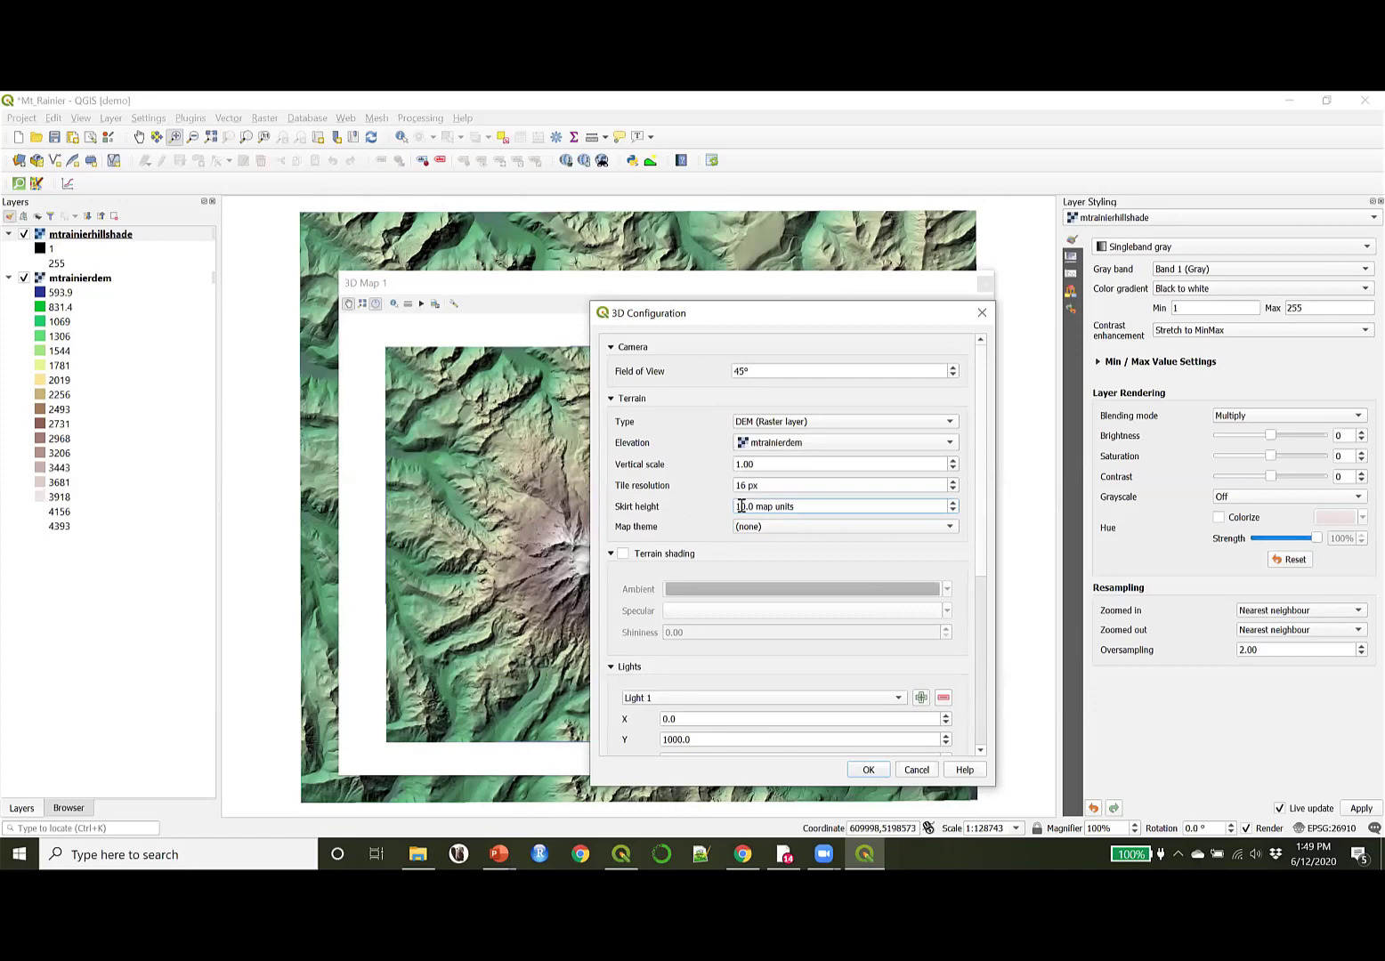
pyautogui.write('0')
pyautogui.click(869, 771)
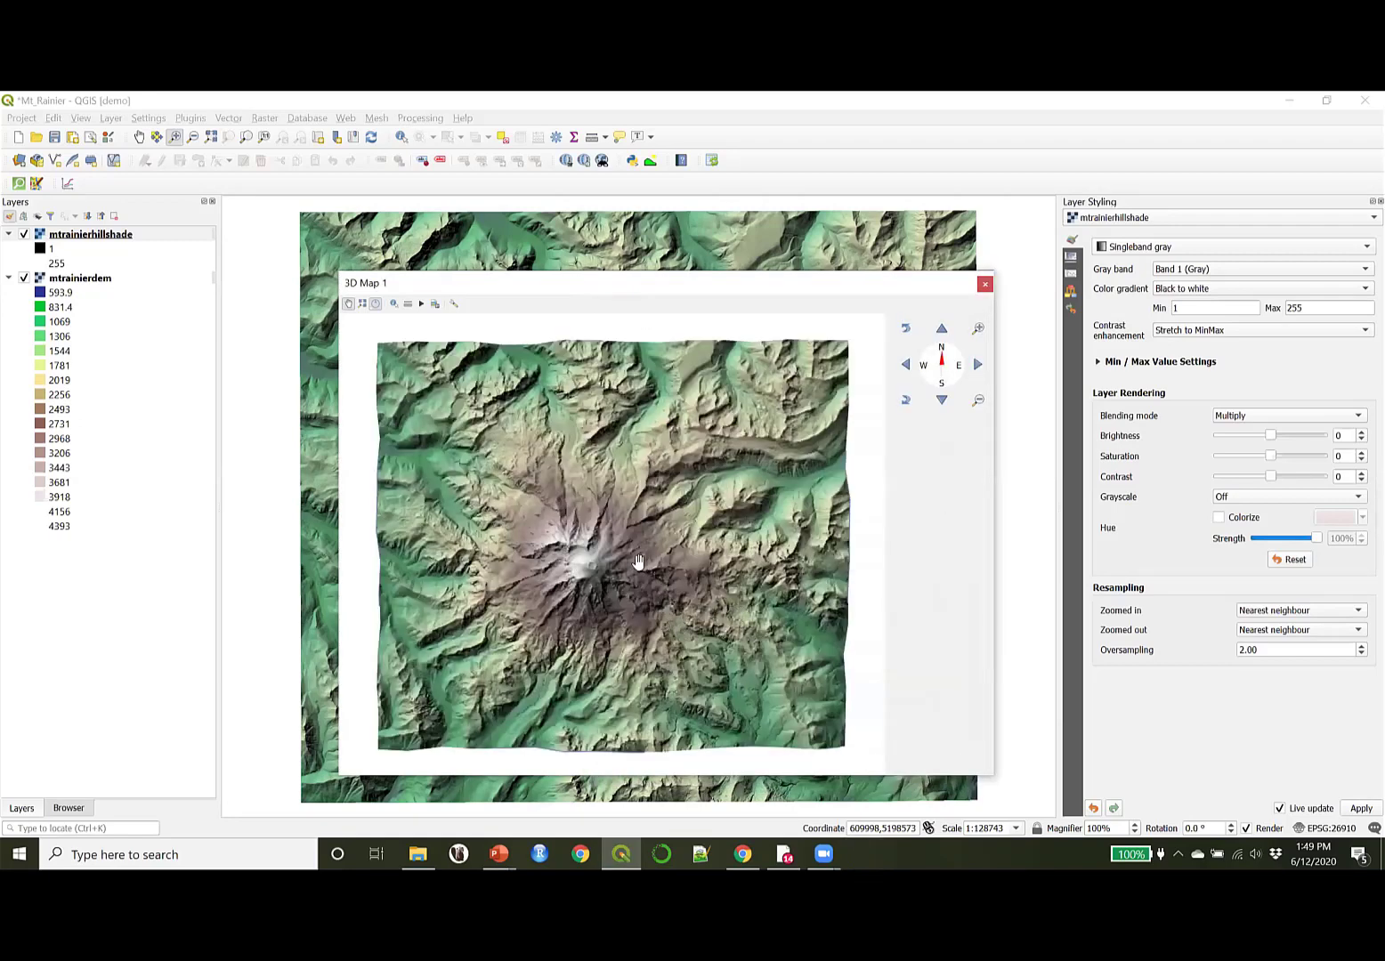
# Step: Tilt the 3D terrain into an oblique view, rotate it until the compass points roughly east, and zoom in on the mountain
pyautogui.click(907, 402)
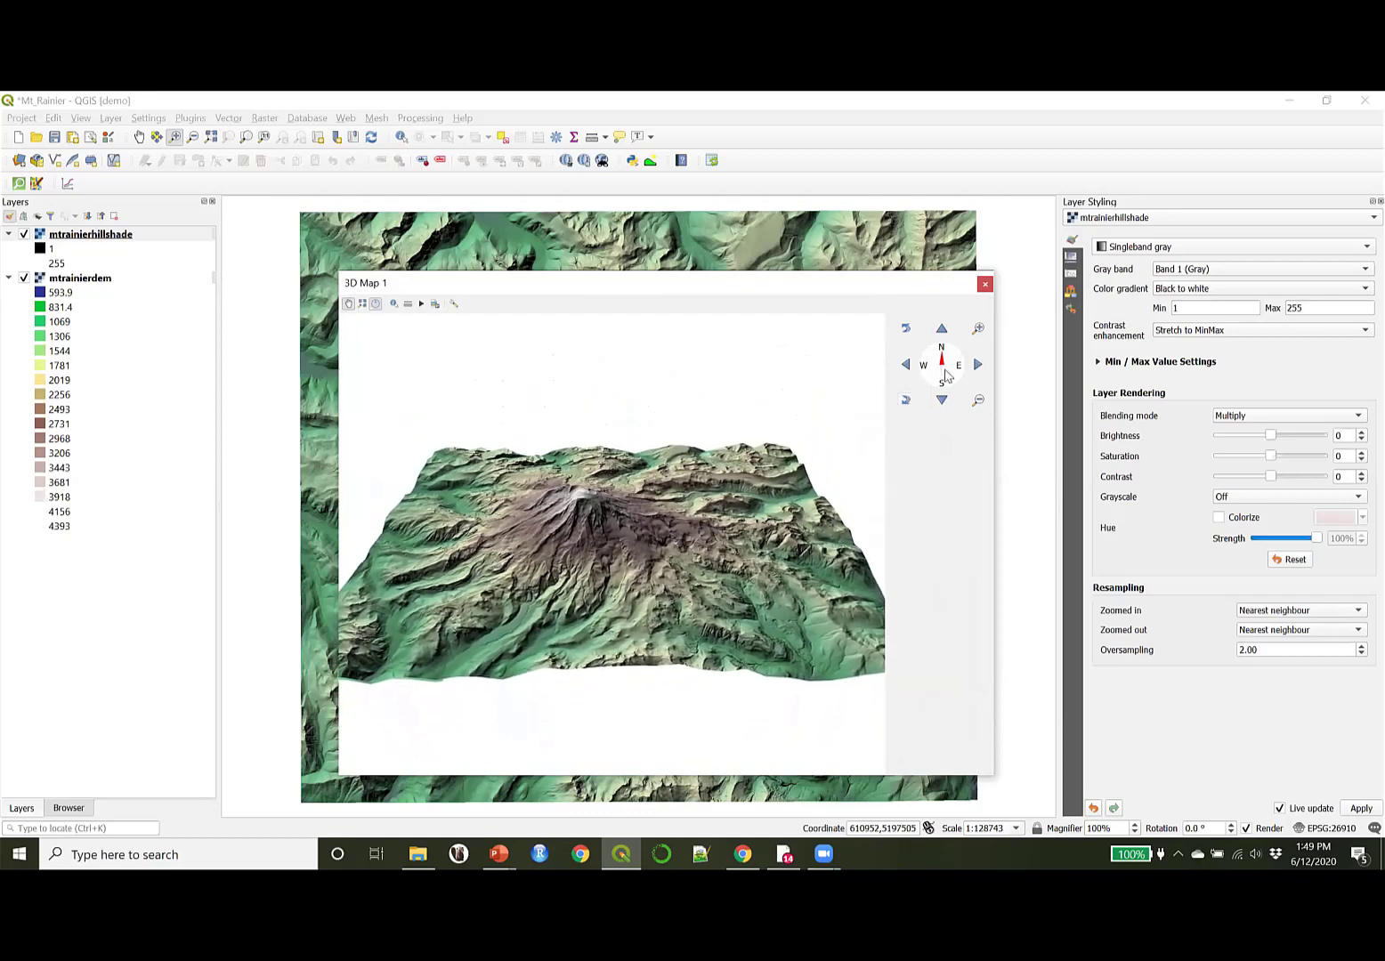
pyautogui.moveTo(945, 356); pyautogui.dragTo(954, 377)
pyautogui.click(979, 328)
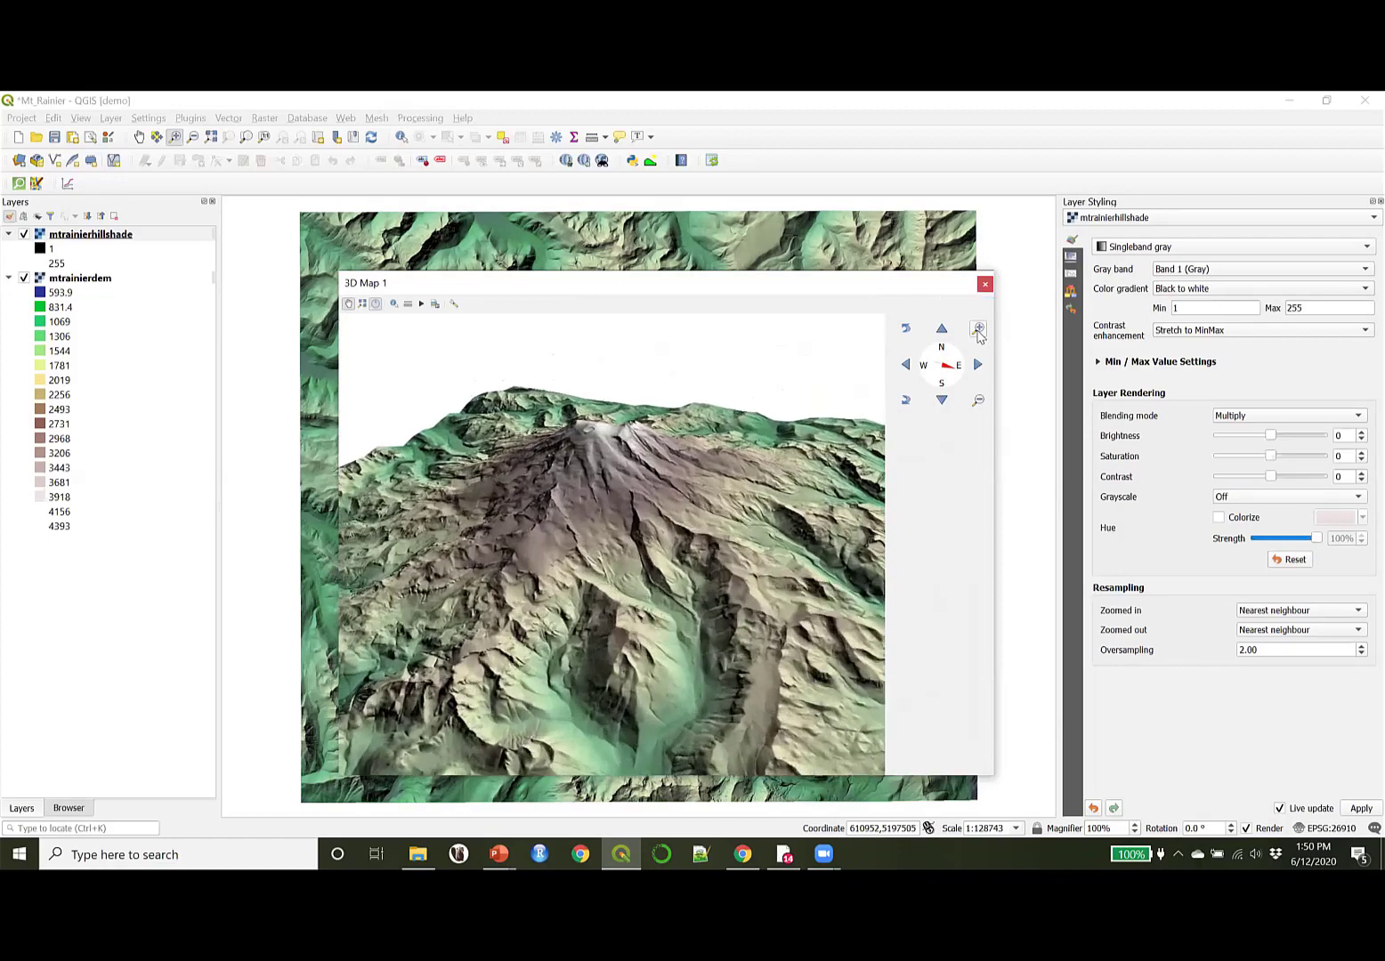
pyautogui.moveTo(792, 436); pyautogui.dragTo(761, 440)
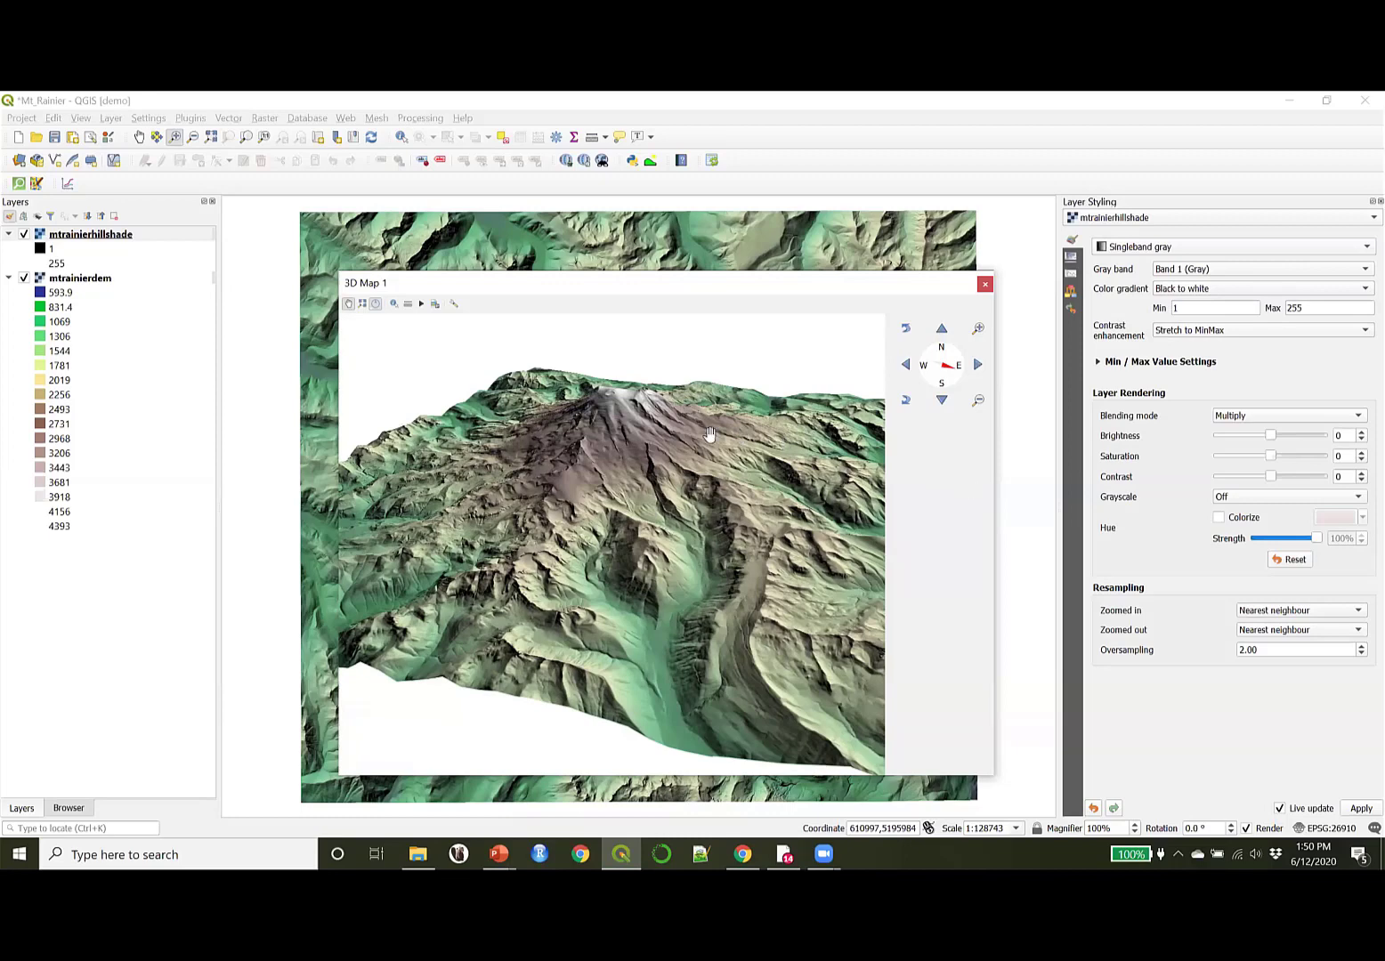
# Step: Show the 3D animation controls, remove the 5 s keyframe, and add a keyframe of the current view at 3 s
pyautogui.click(423, 306)
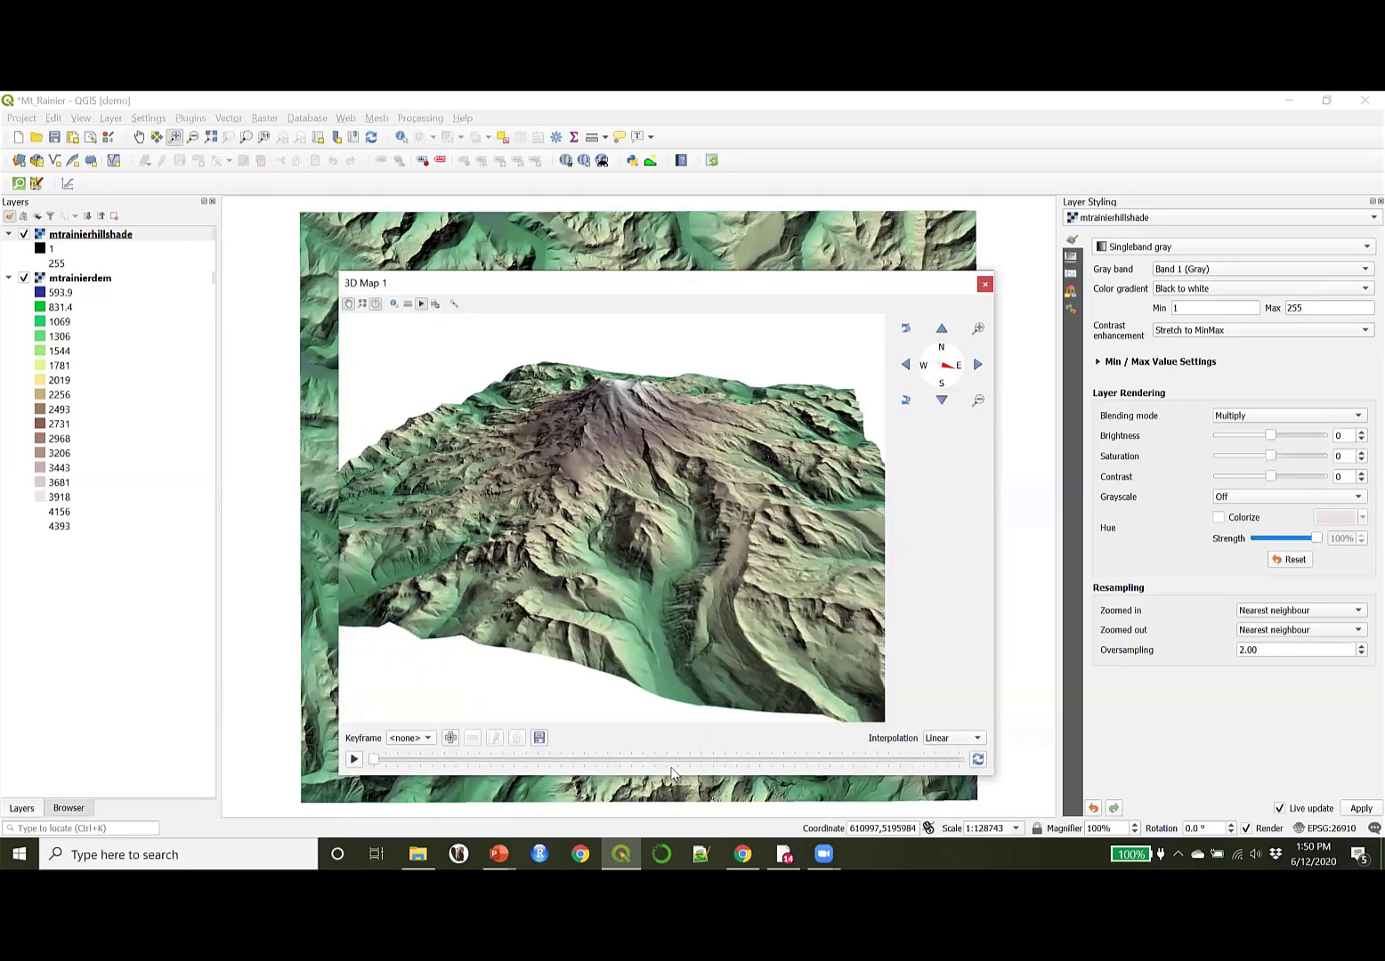
pyautogui.click(427, 739)
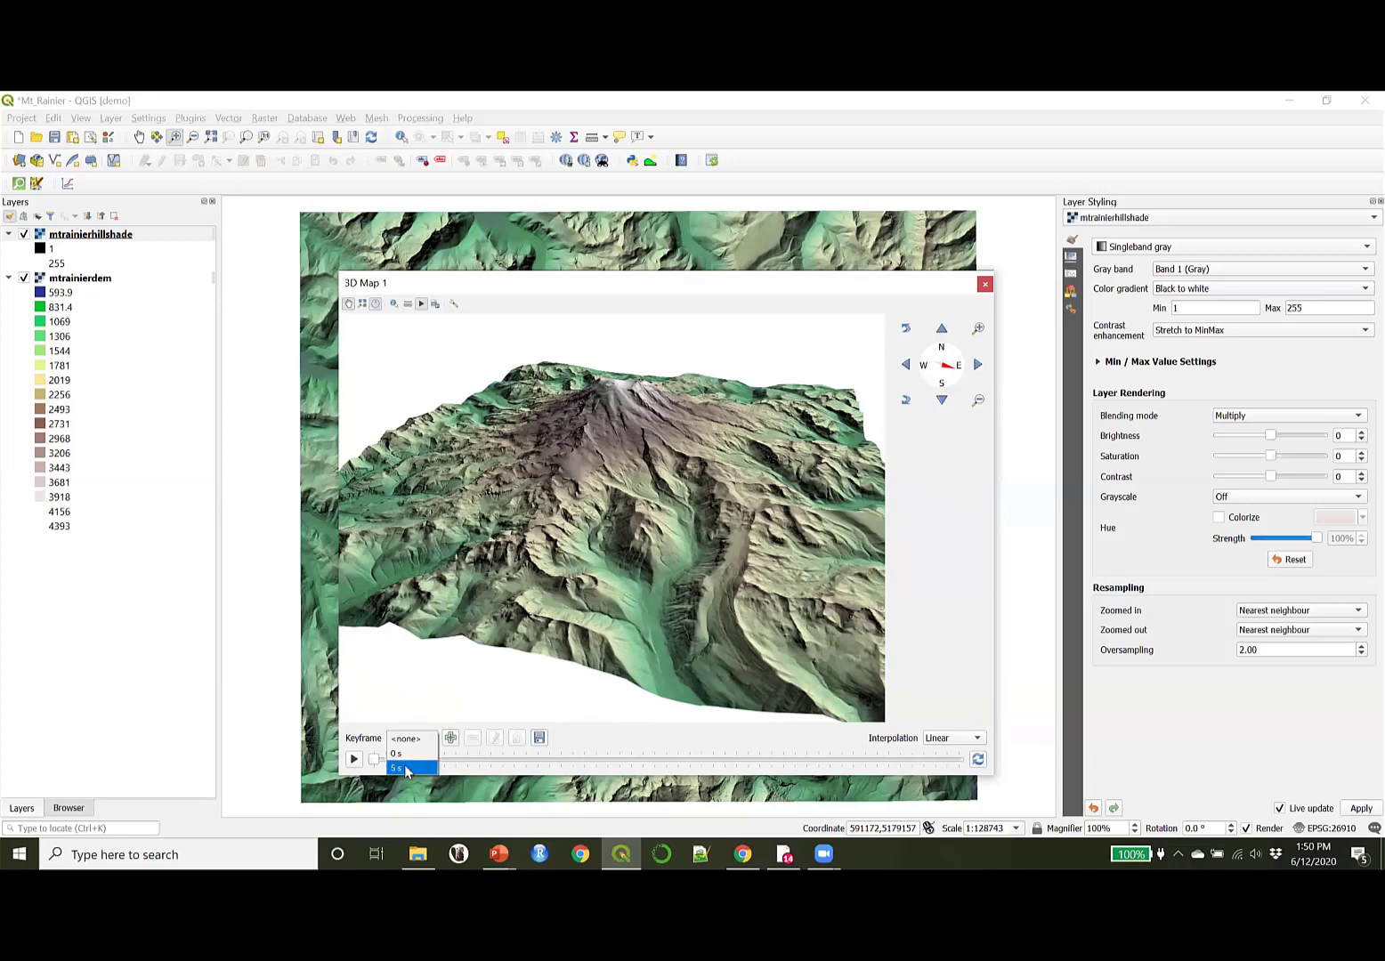
pyautogui.click(405, 771)
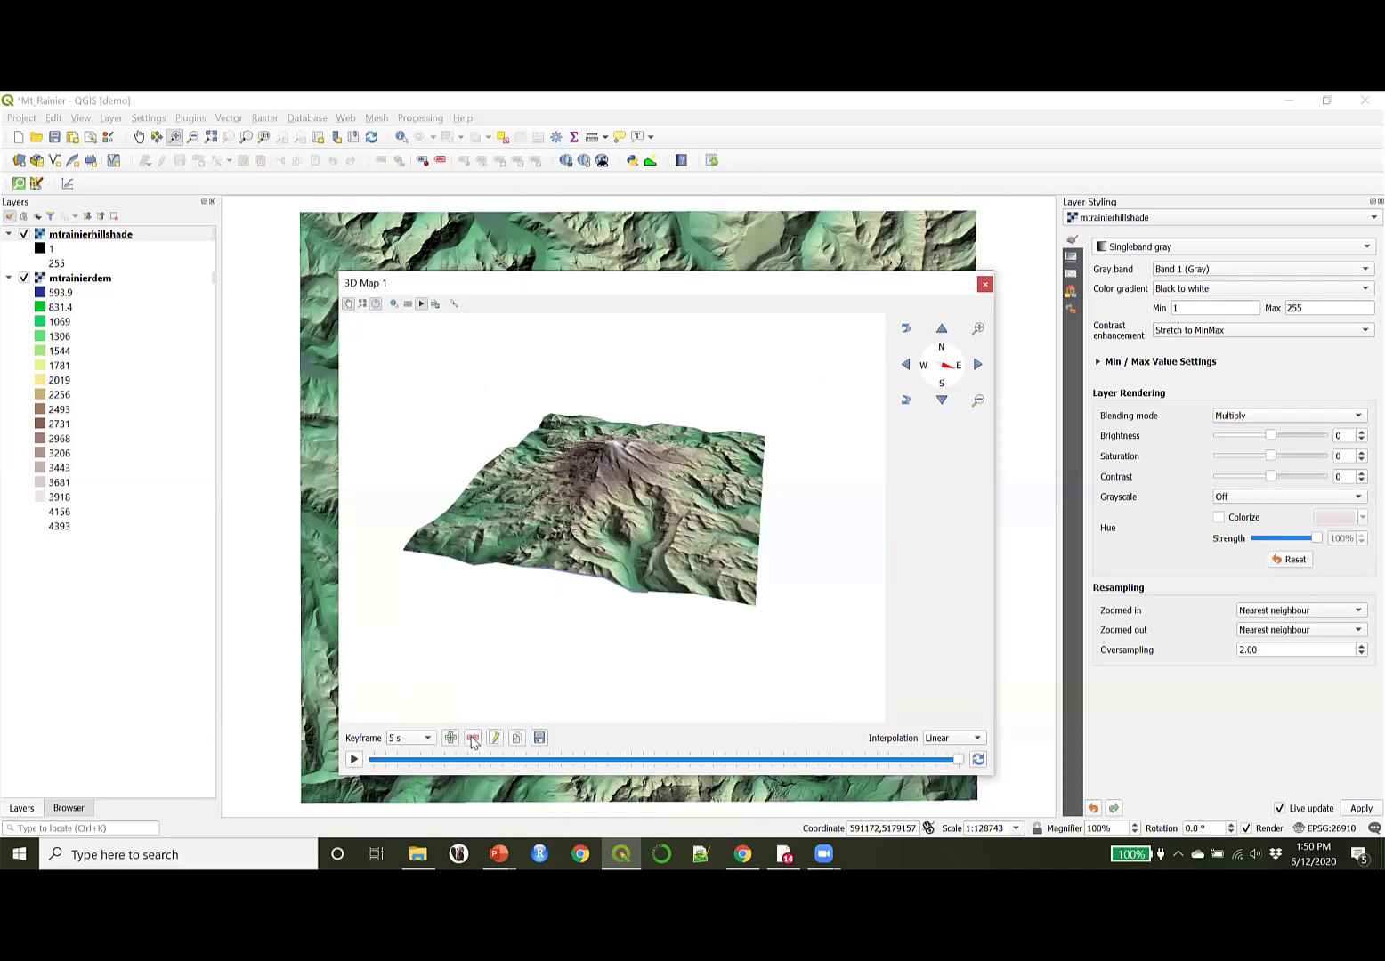
pyautogui.click(473, 738)
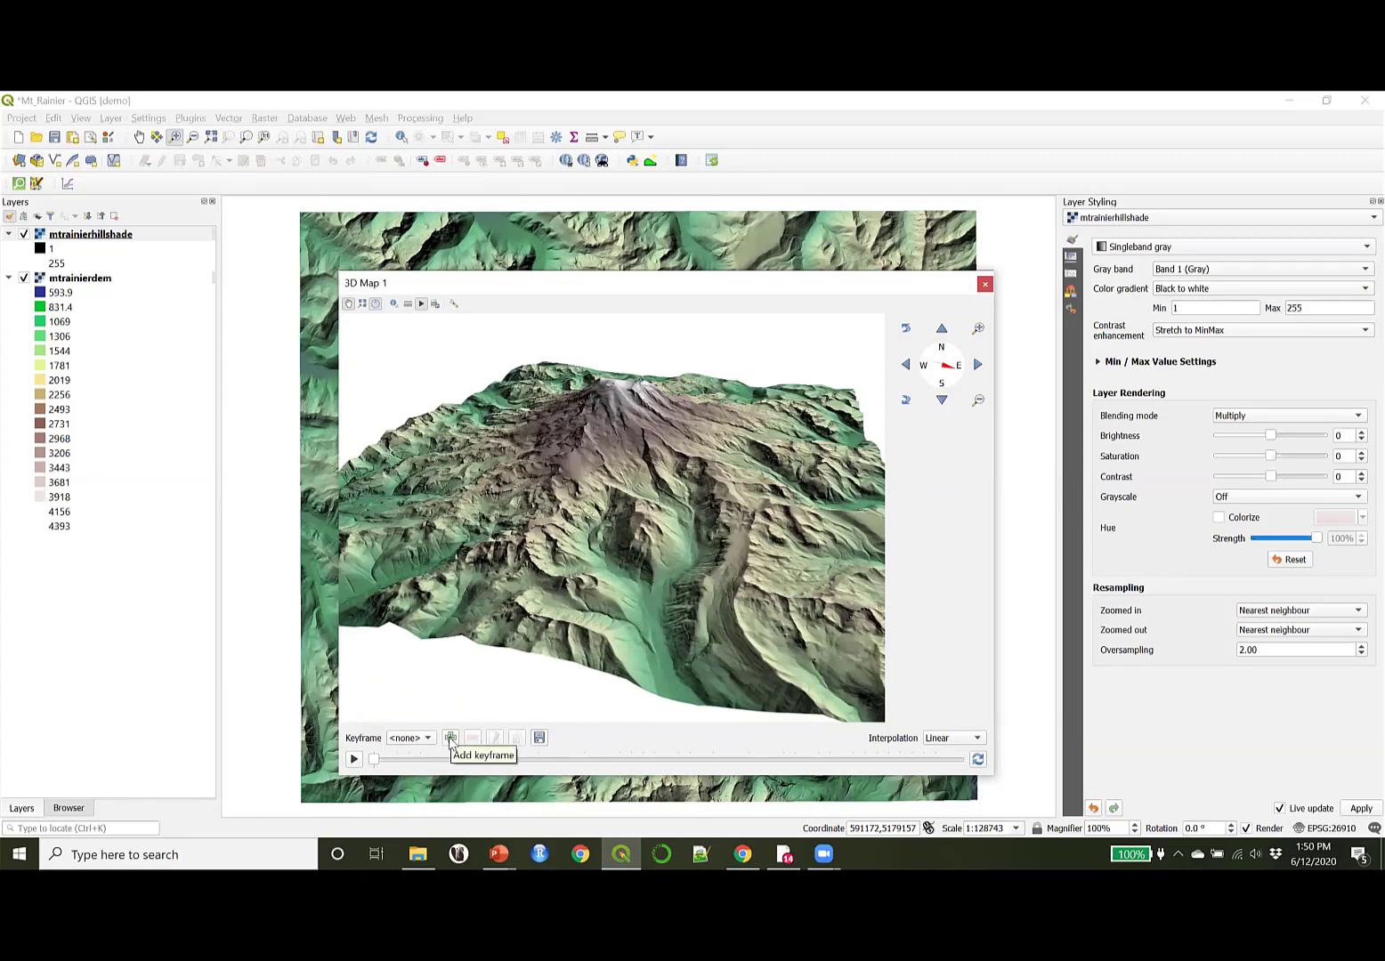
pyautogui.click(451, 739)
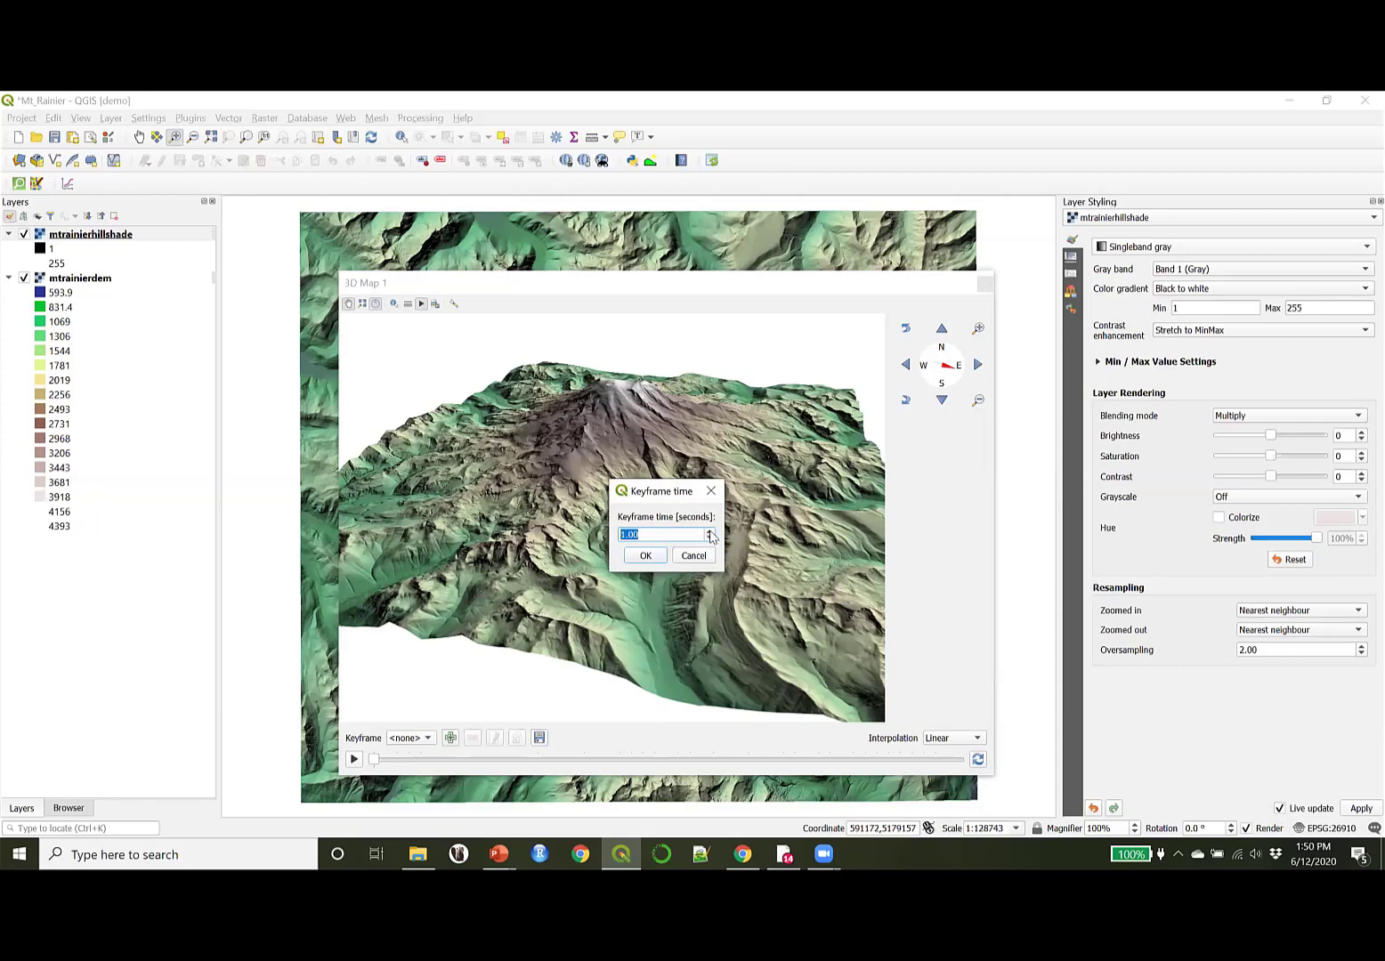
pyautogui.click(643, 558)
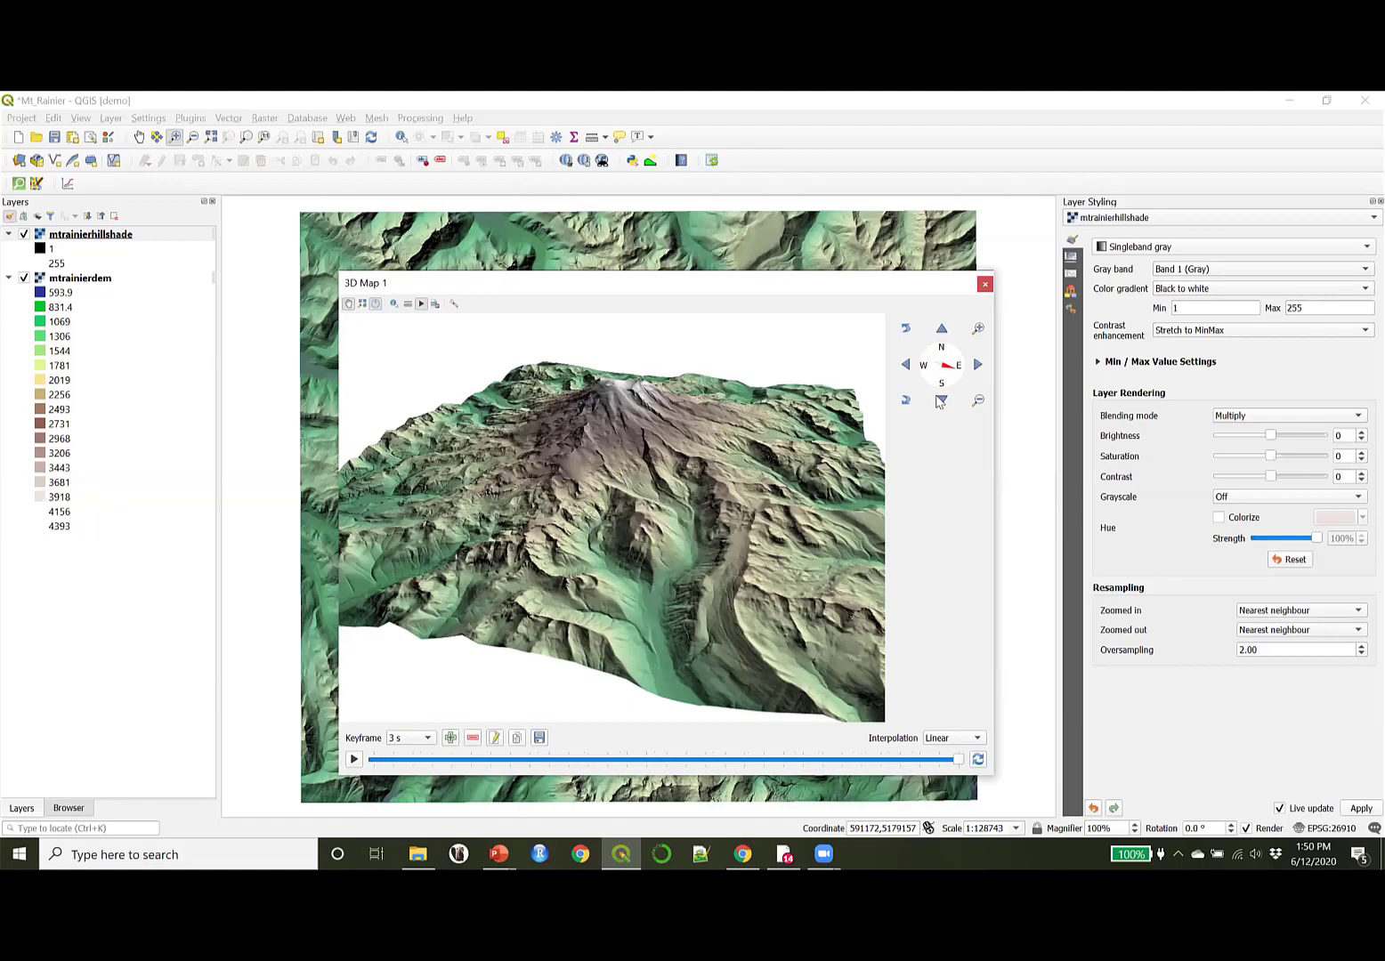
# Step: Add a 6 s keyframe with the view rotated to another side and the peak recentered, and play the animation
pyautogui.moveTo(944, 374); pyautogui.dragTo(946, 380)
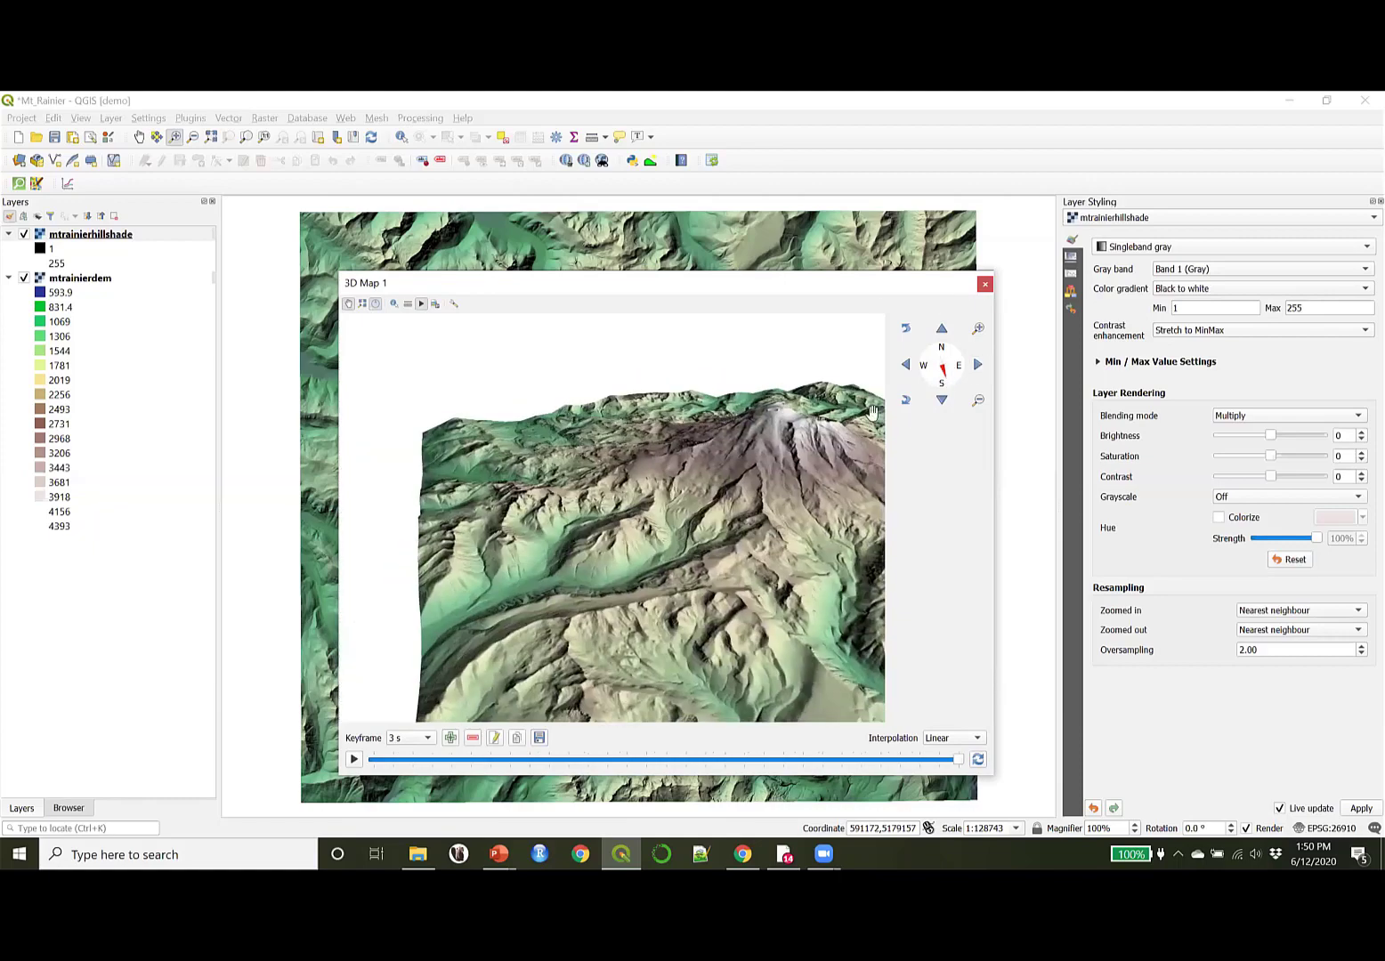
pyautogui.moveTo(766, 475); pyautogui.dragTo(595, 486)
pyautogui.click(451, 739)
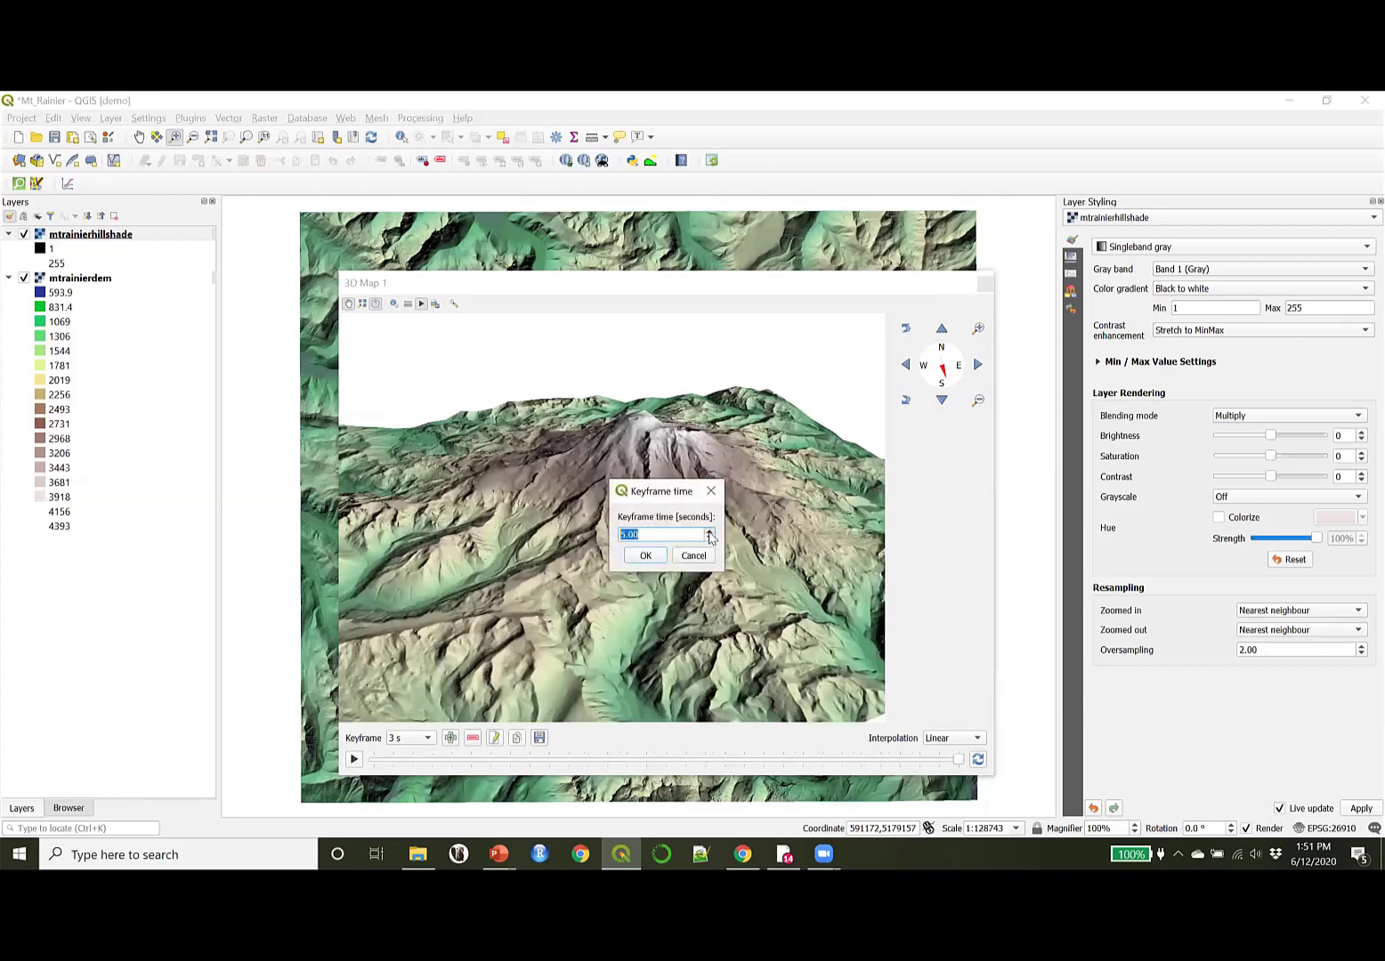
pyautogui.click(645, 557)
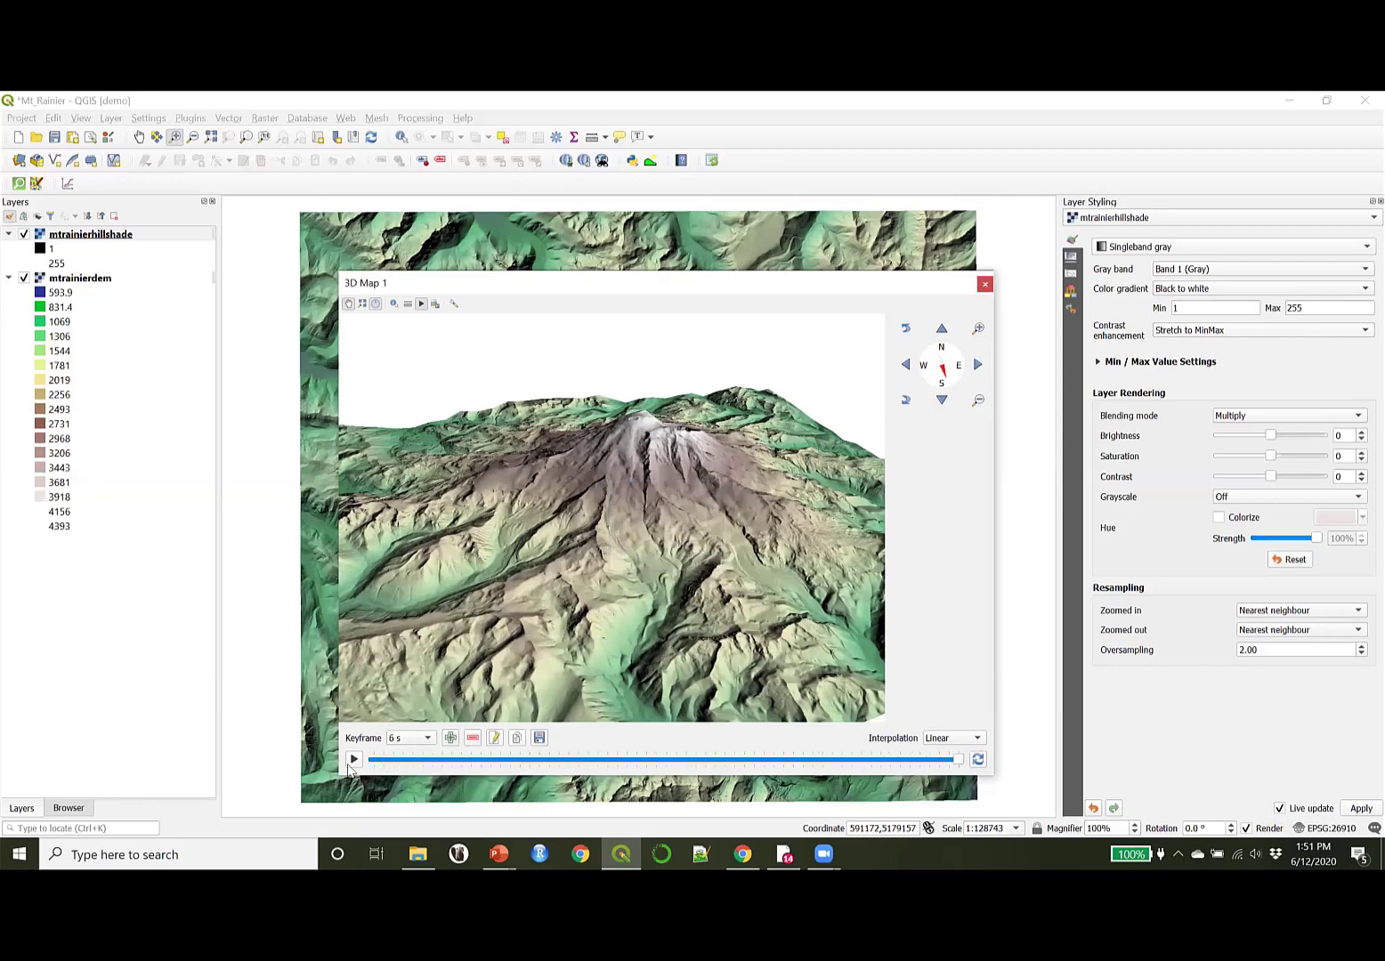
pyautogui.click(352, 762)
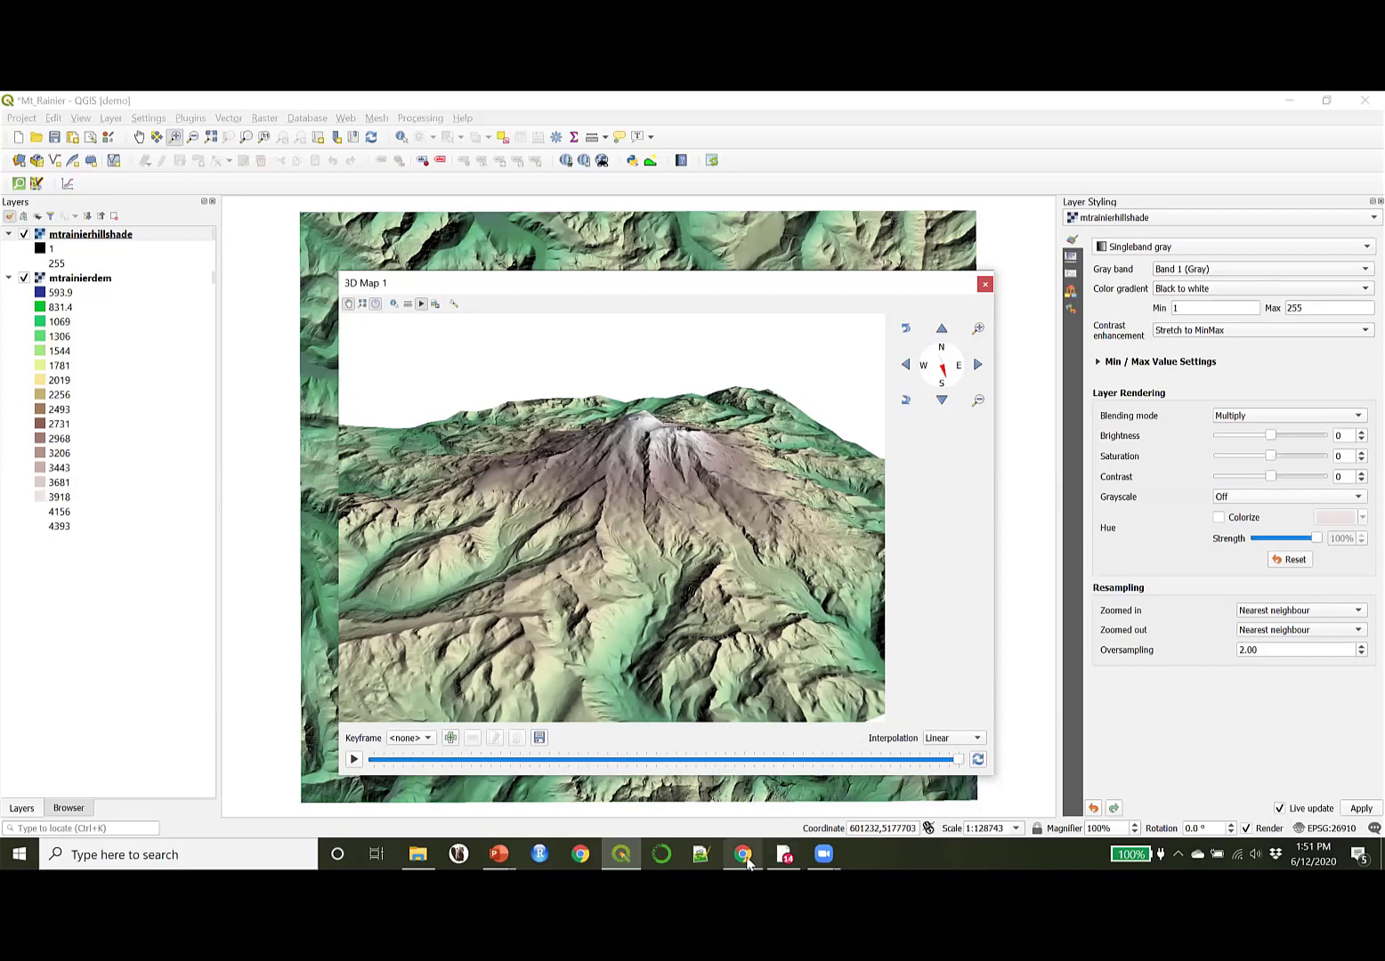
# Step: Switch to the DataVisualization_FedGeo2020B presentation in PowerPoint and go to the "3D in the Print Composer" slide
pyautogui.moveTo(748, 862)
pyautogui.moveTo(499, 856)
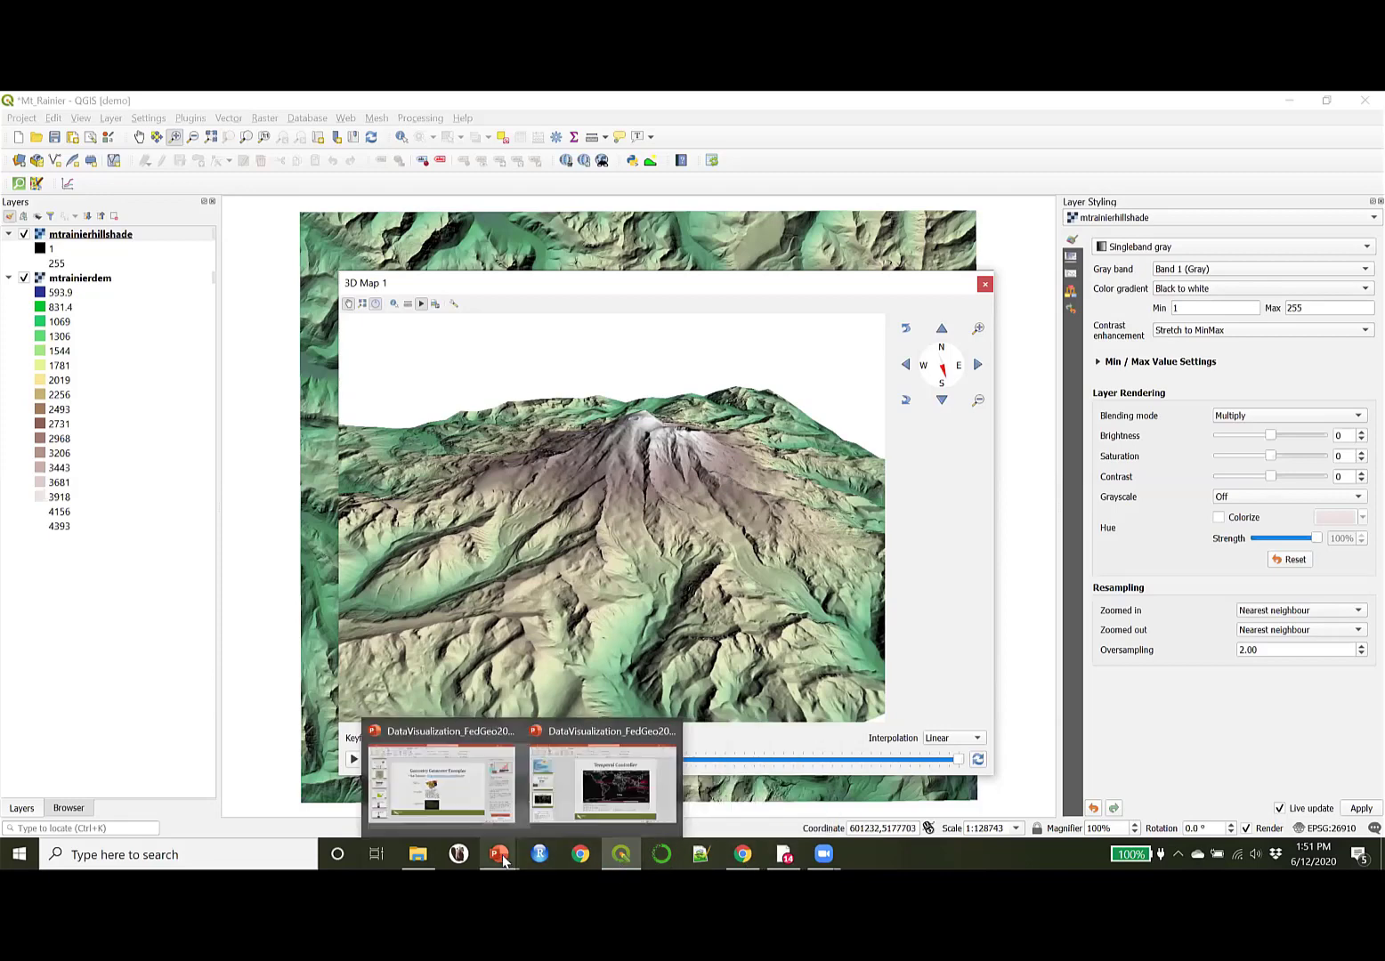
pyautogui.click(584, 801)
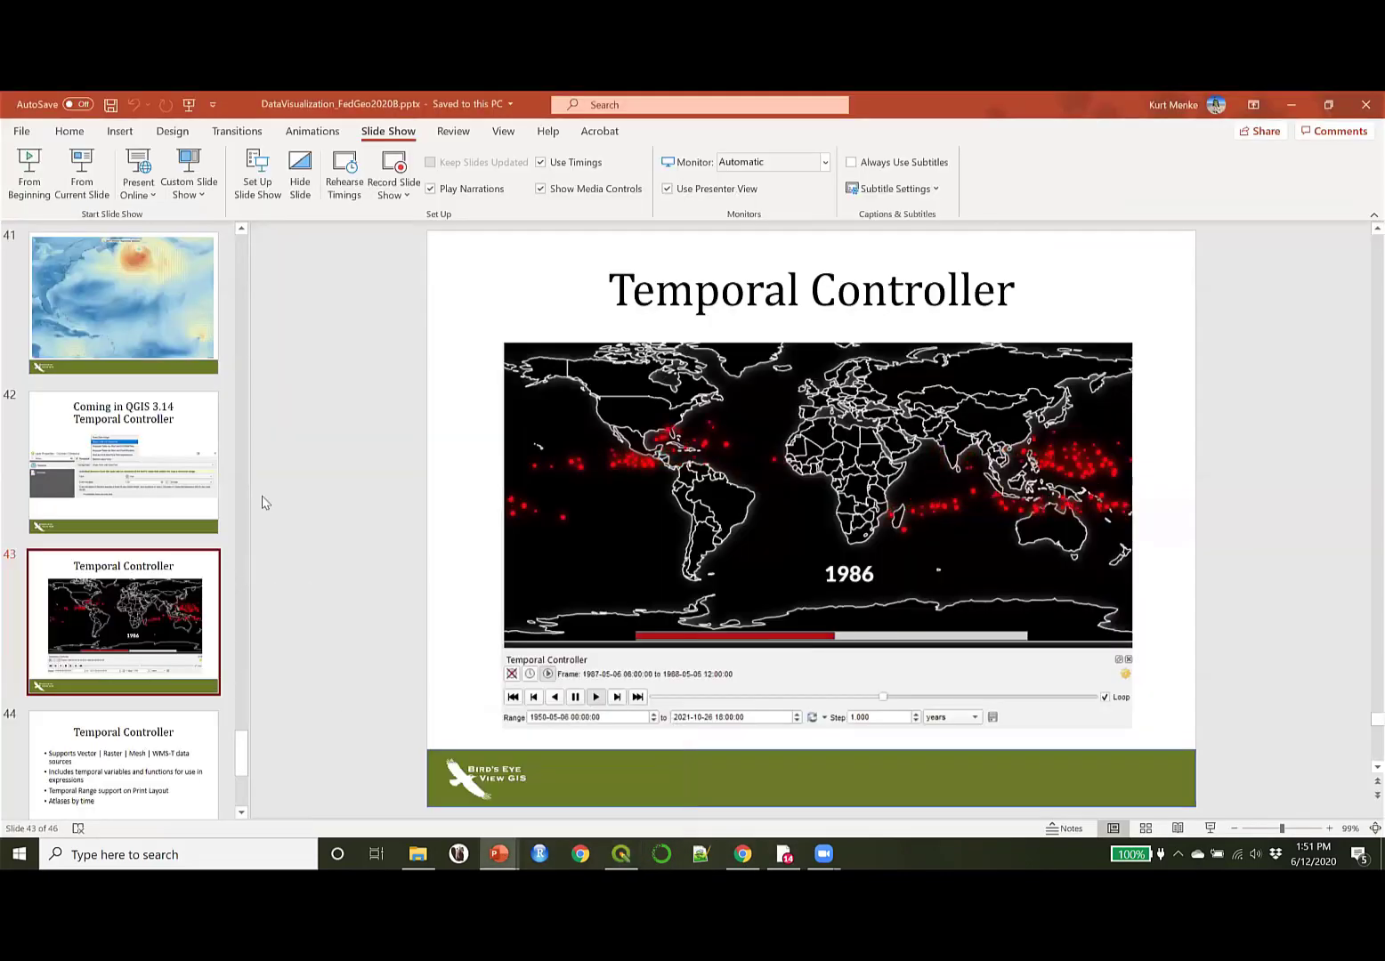
pyautogui.scroll(8, 124, 476)
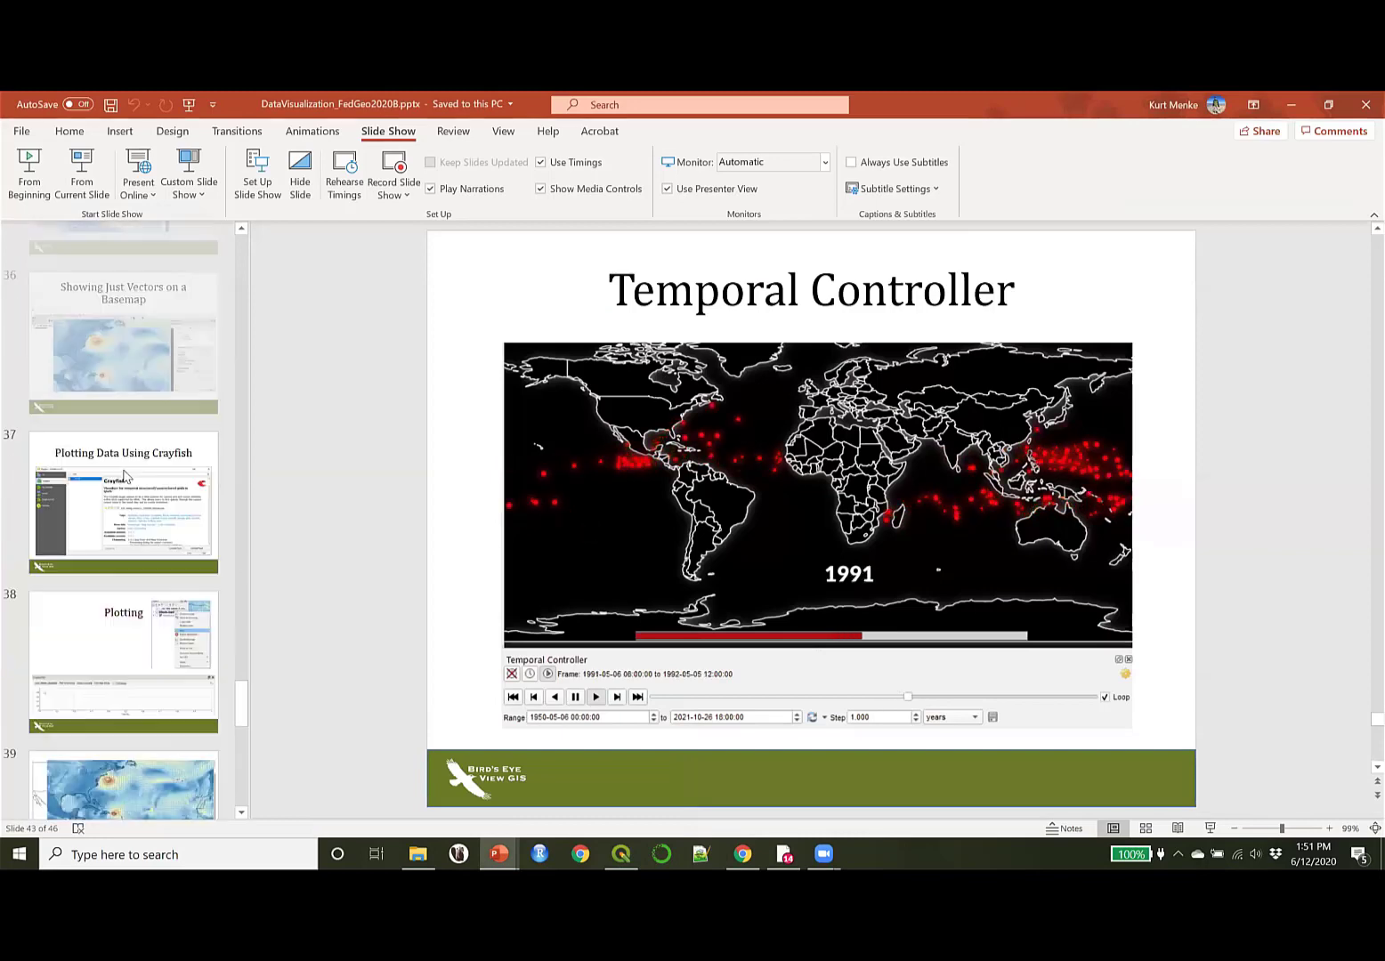
pyautogui.scroll(9, 125, 476)
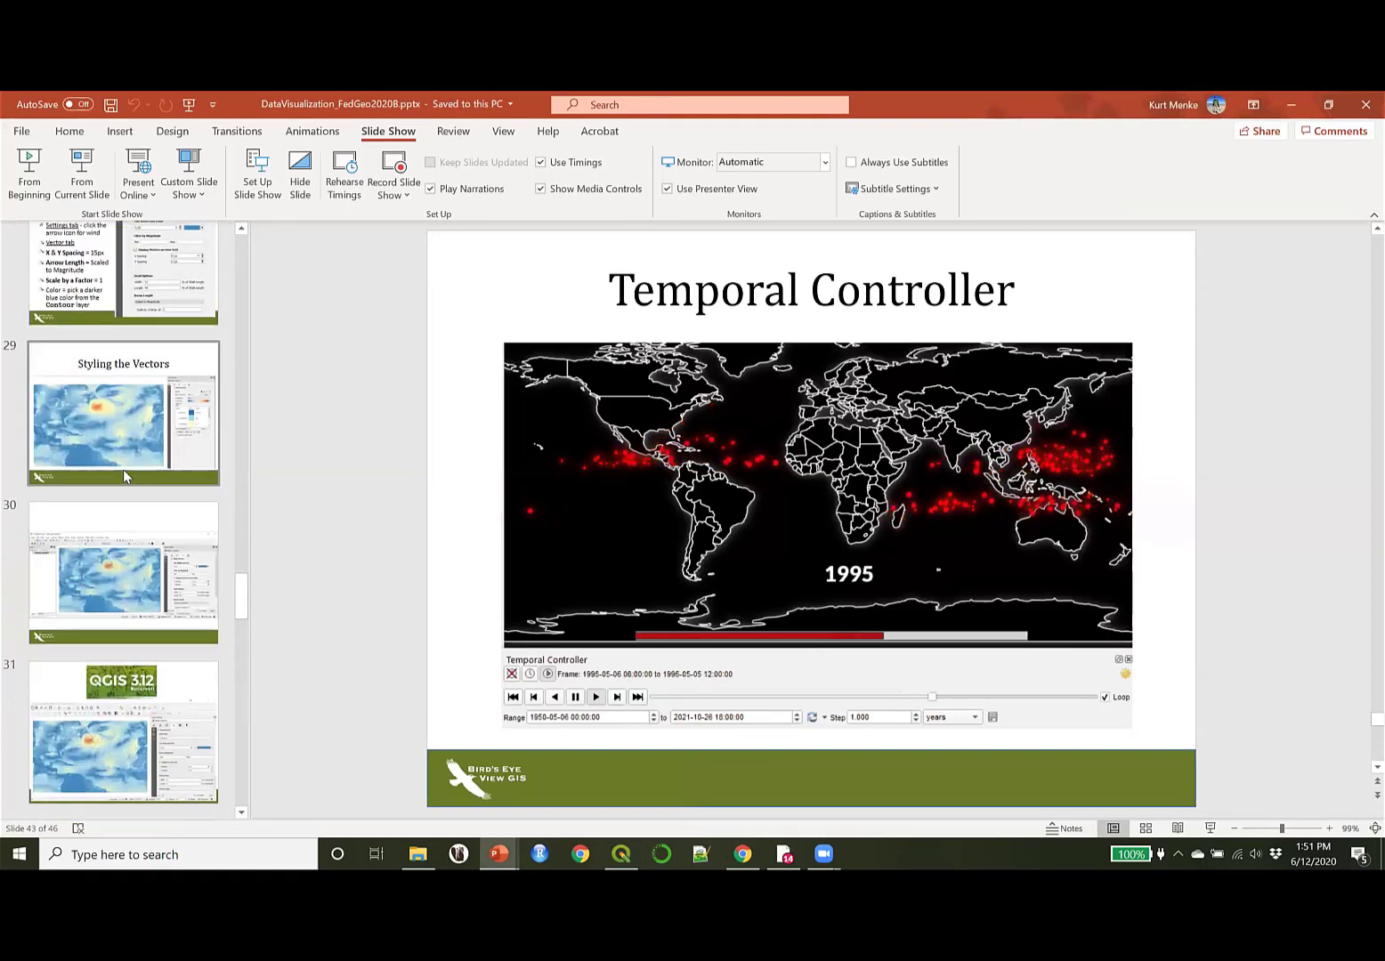
pyautogui.scroll(20, 125, 476)
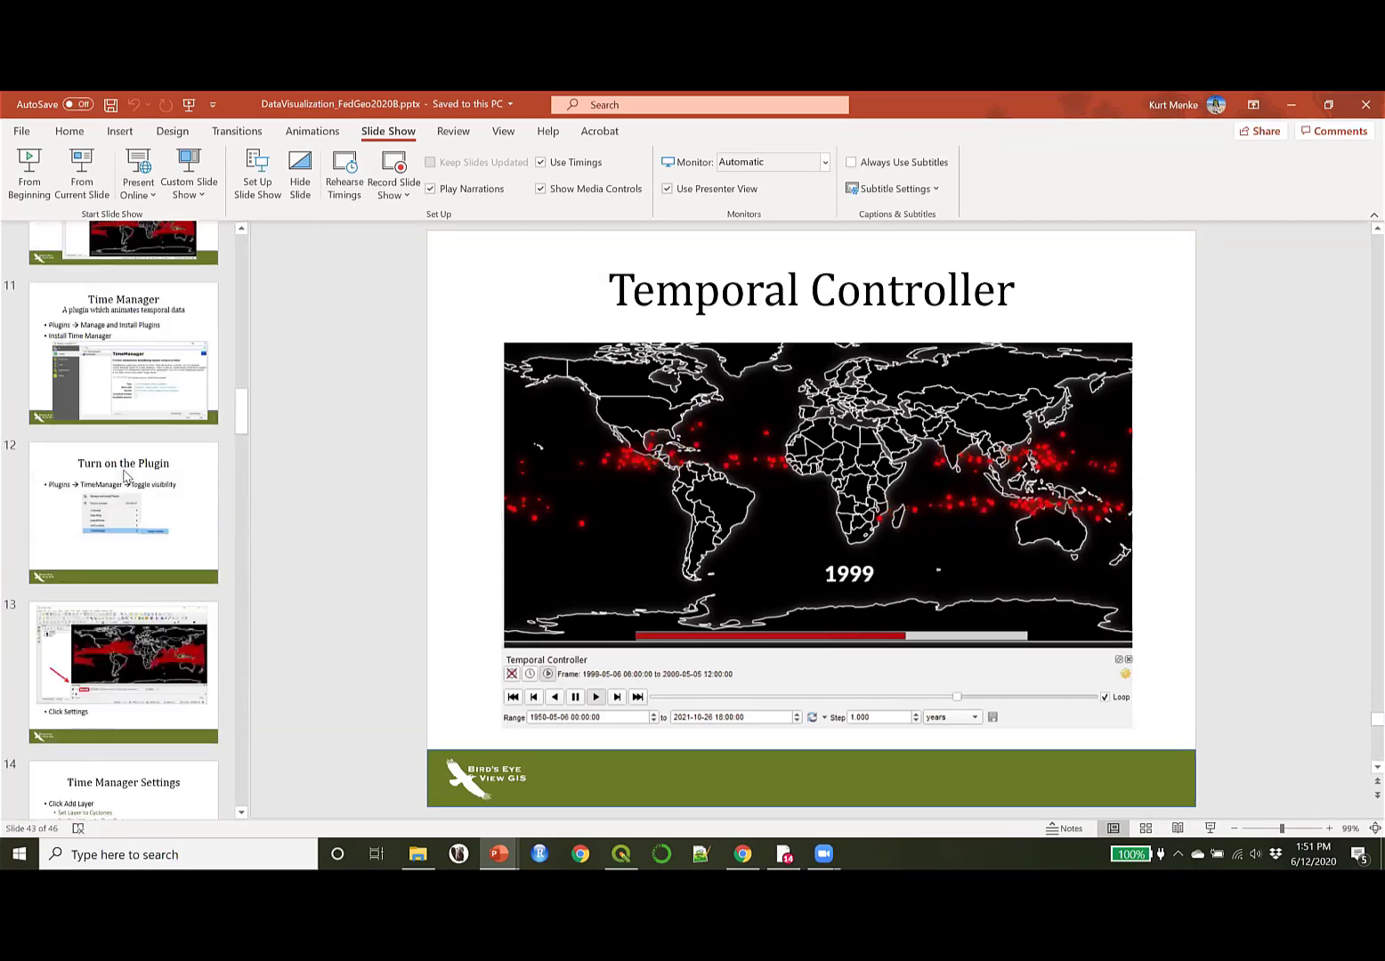
pyautogui.scroll(-4, 125, 476)
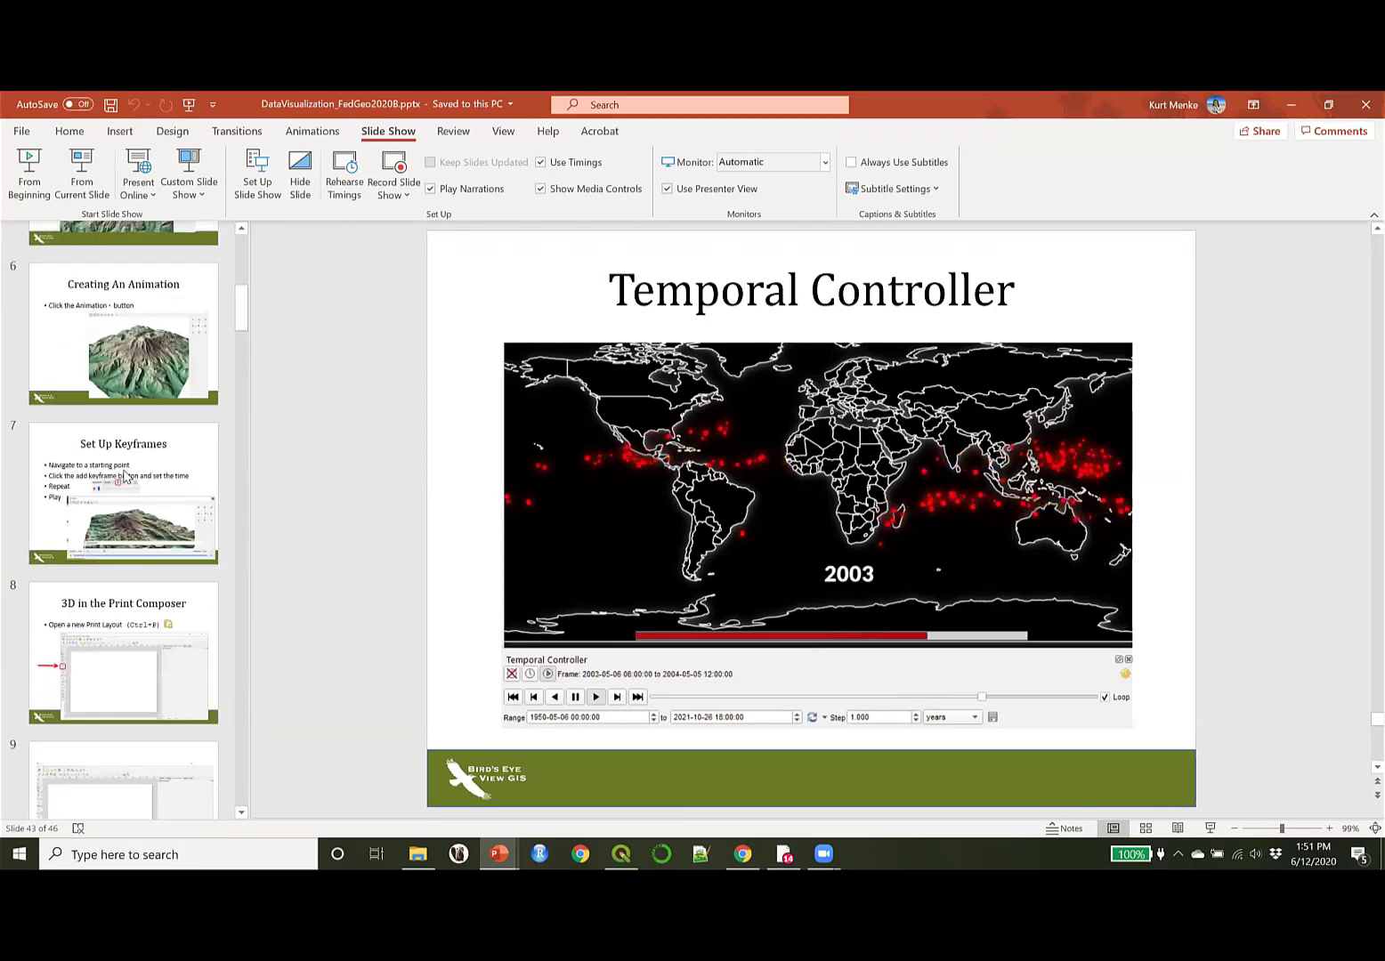
pyautogui.click(123, 448)
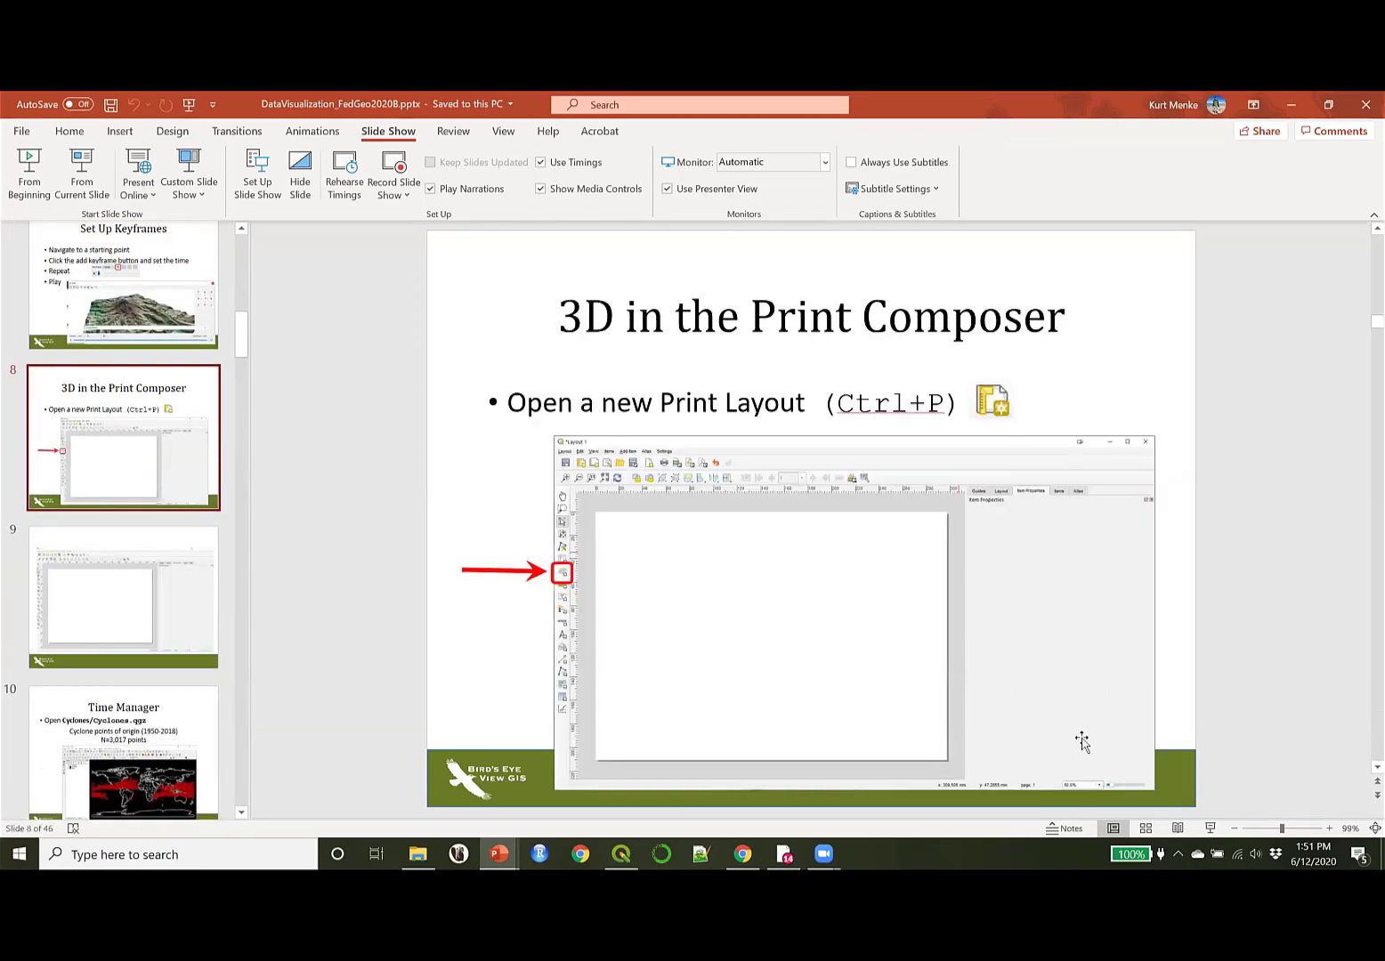
# Step: Present the "3D in the Print Composer" slide full screen, advance to the following layout demo slide, and end the show
pyautogui.click(1213, 829)
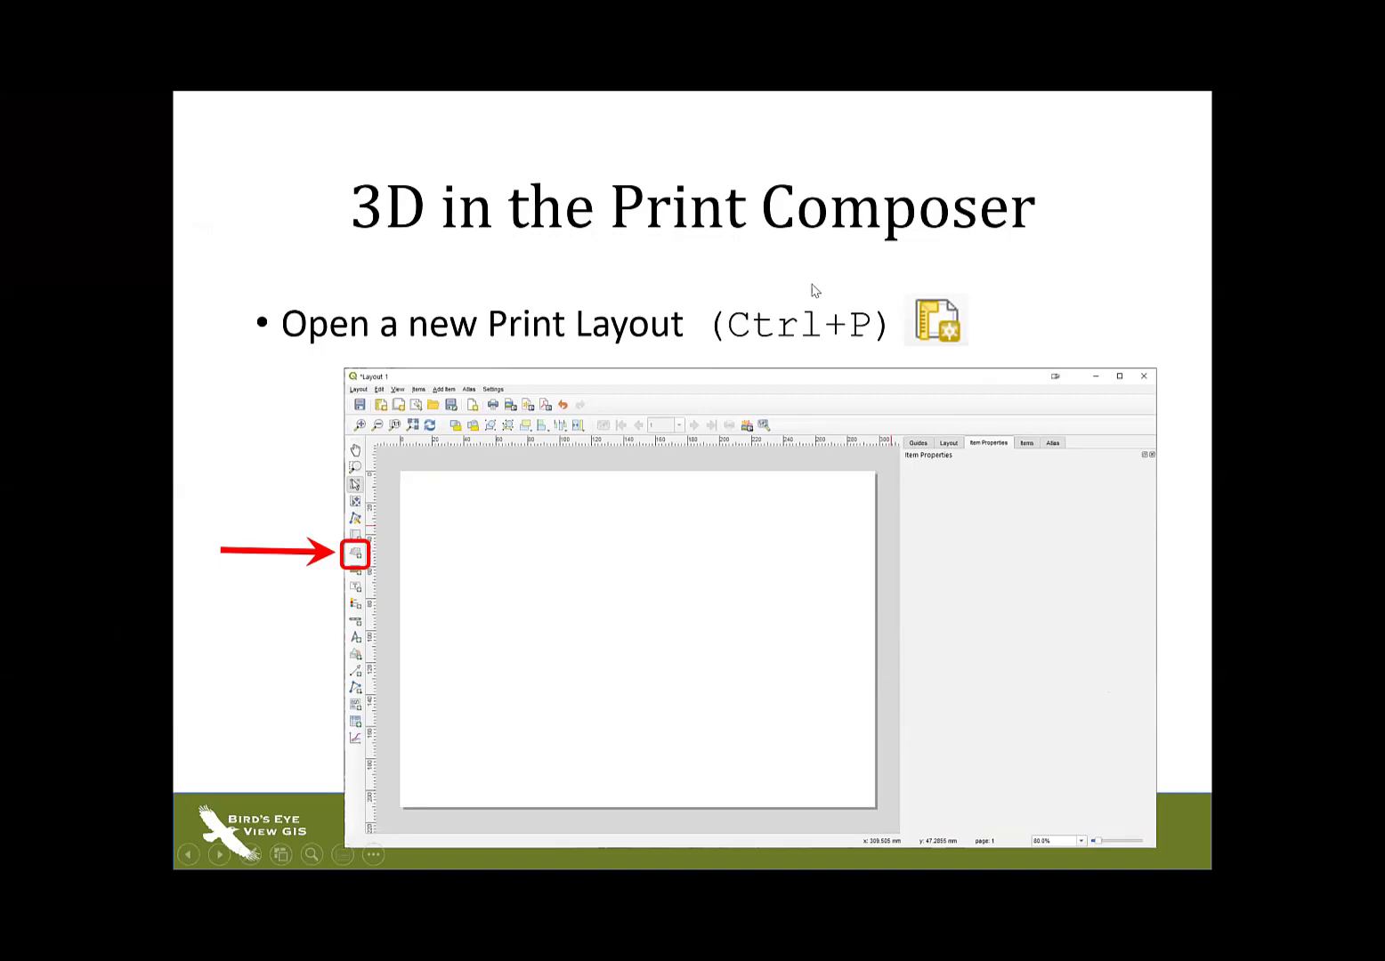
pyautogui.click(770, 357)
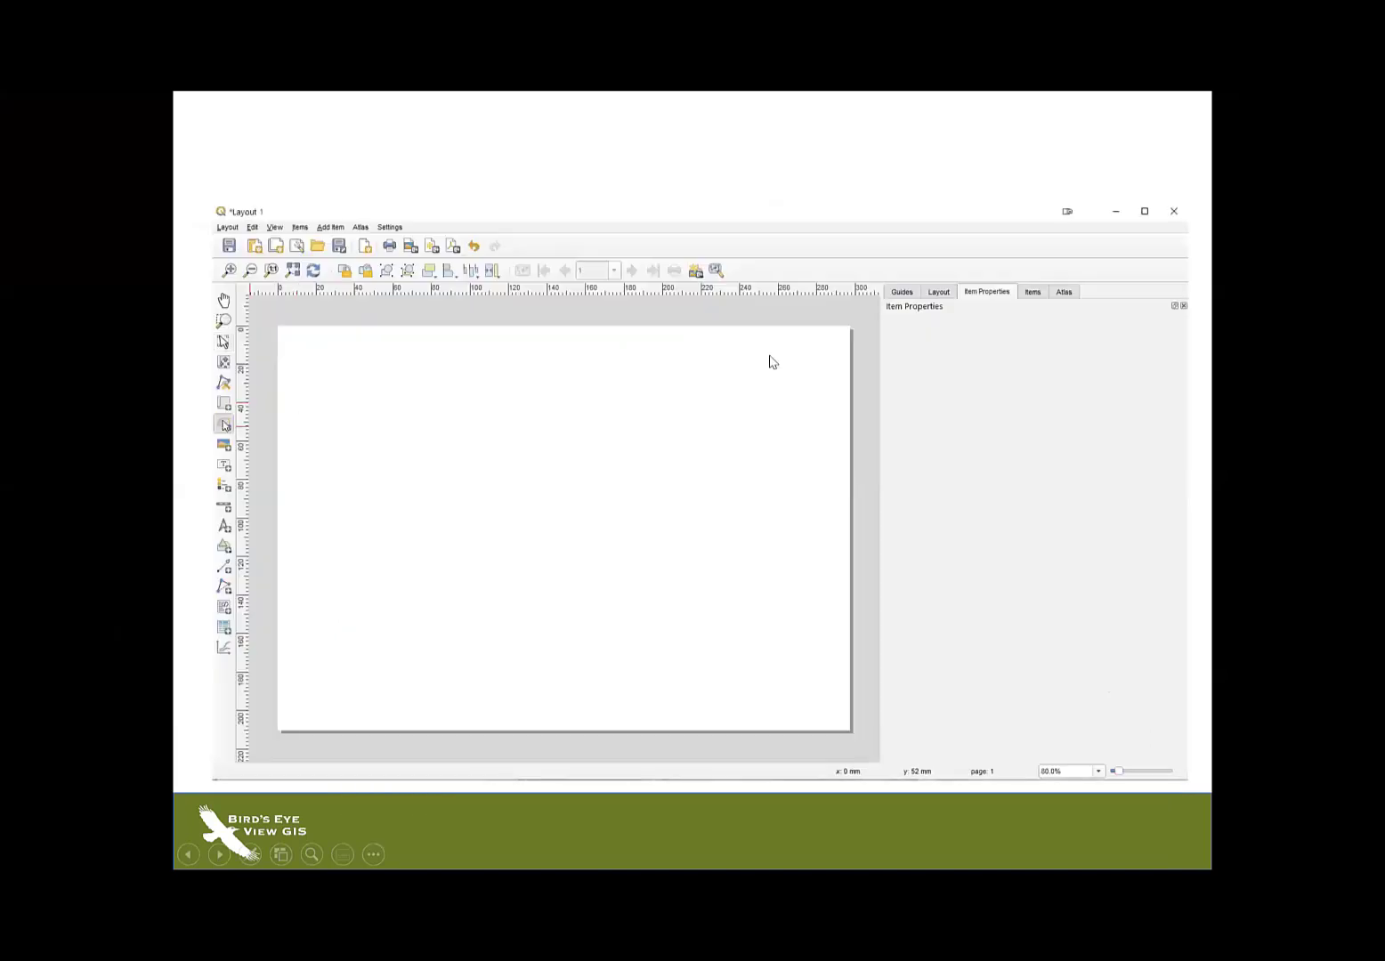
pyautogui.press('Escape')
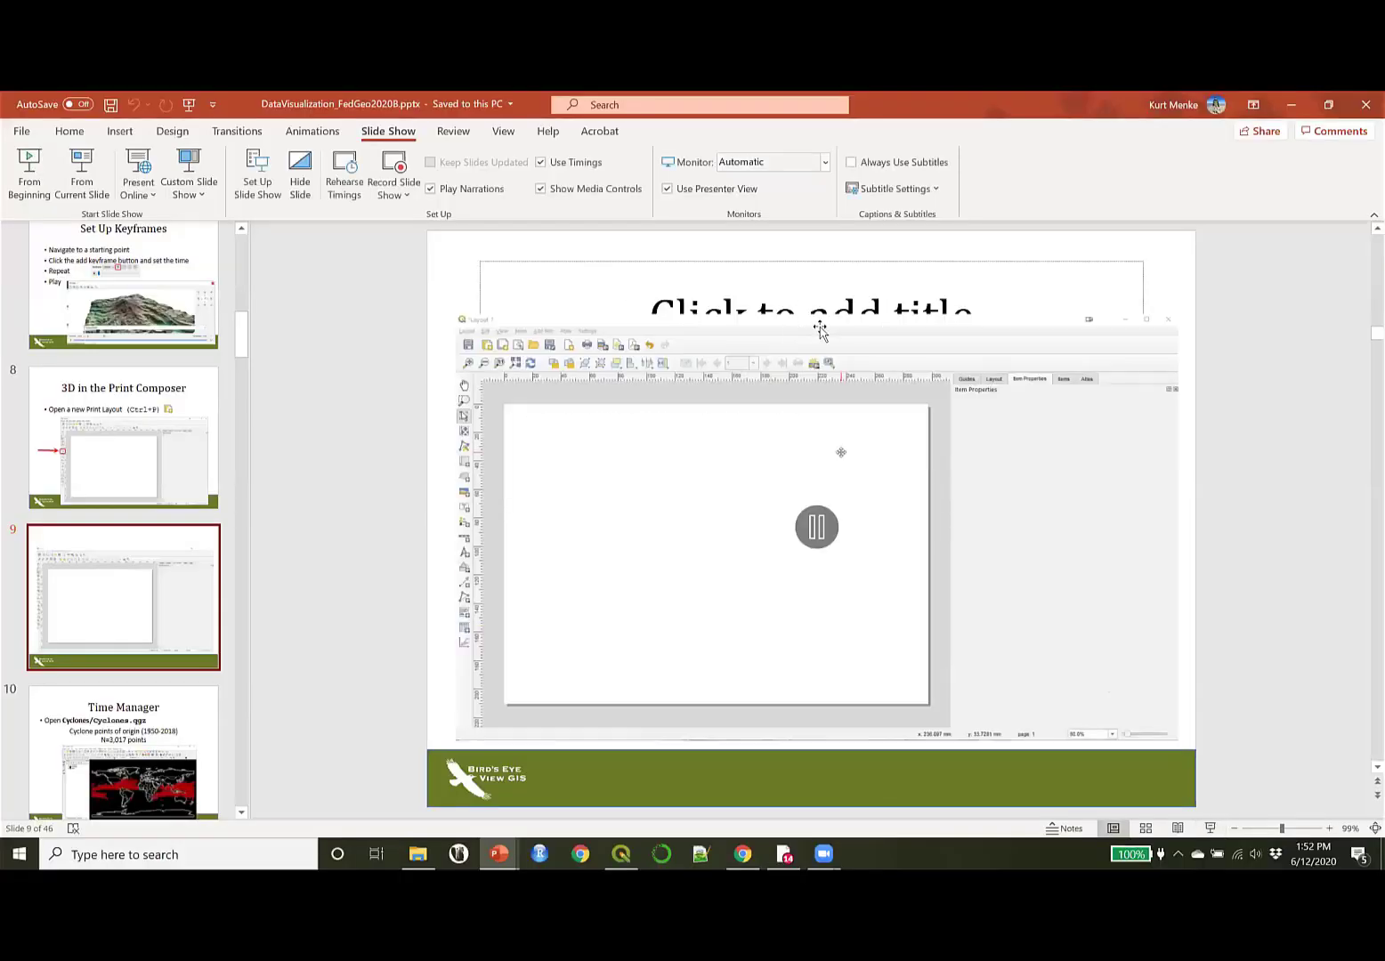
# Step: Return to QGIS and create a new print layout for the Mt_Rainier project, leaving the title empty
pyautogui.click(1290, 104)
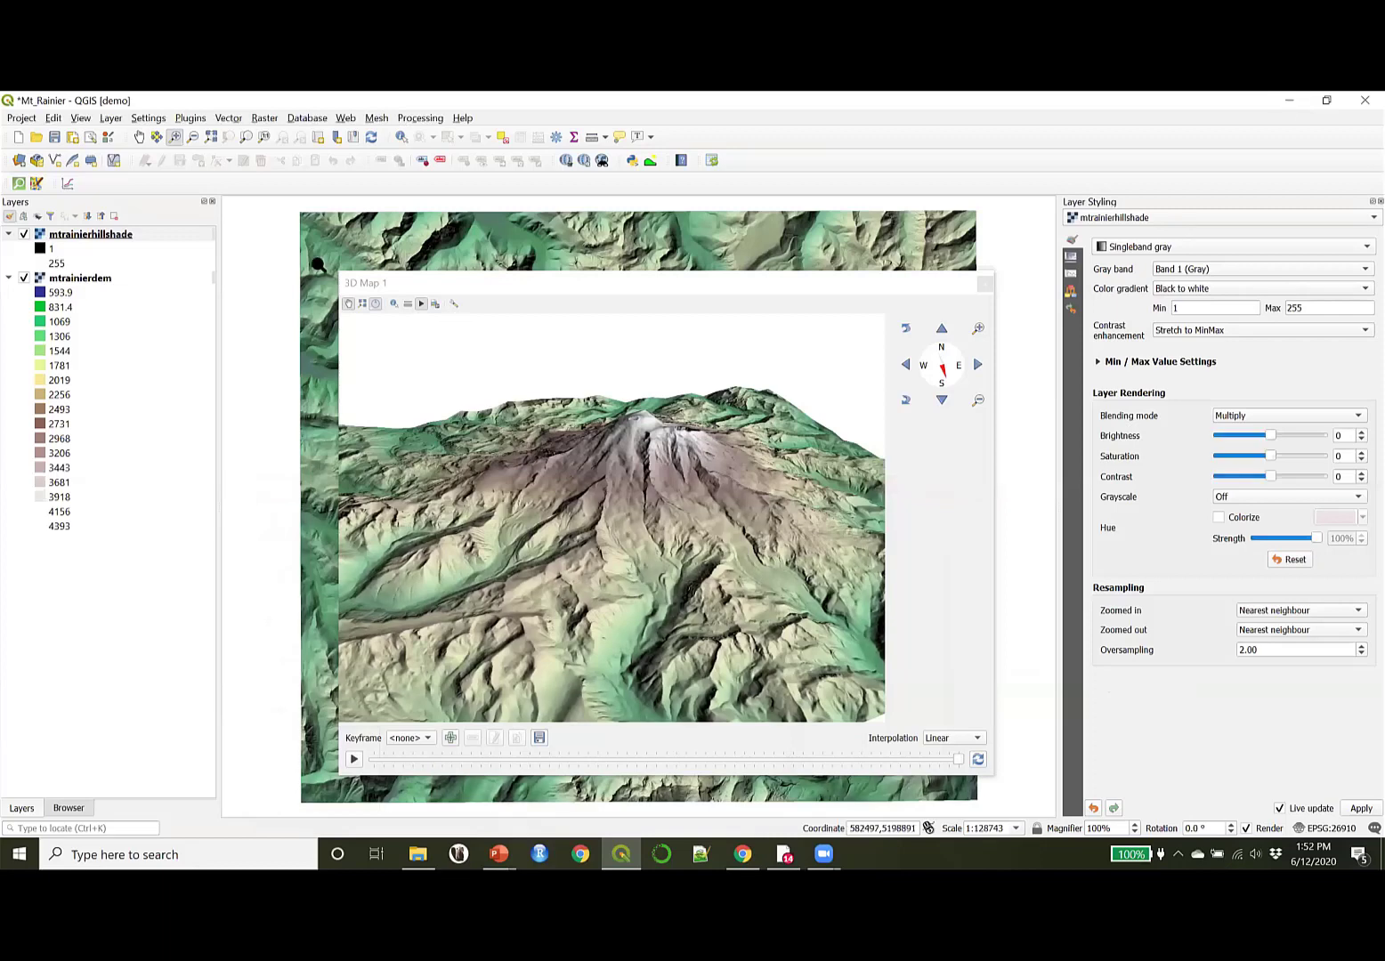
pyautogui.click(16, 118)
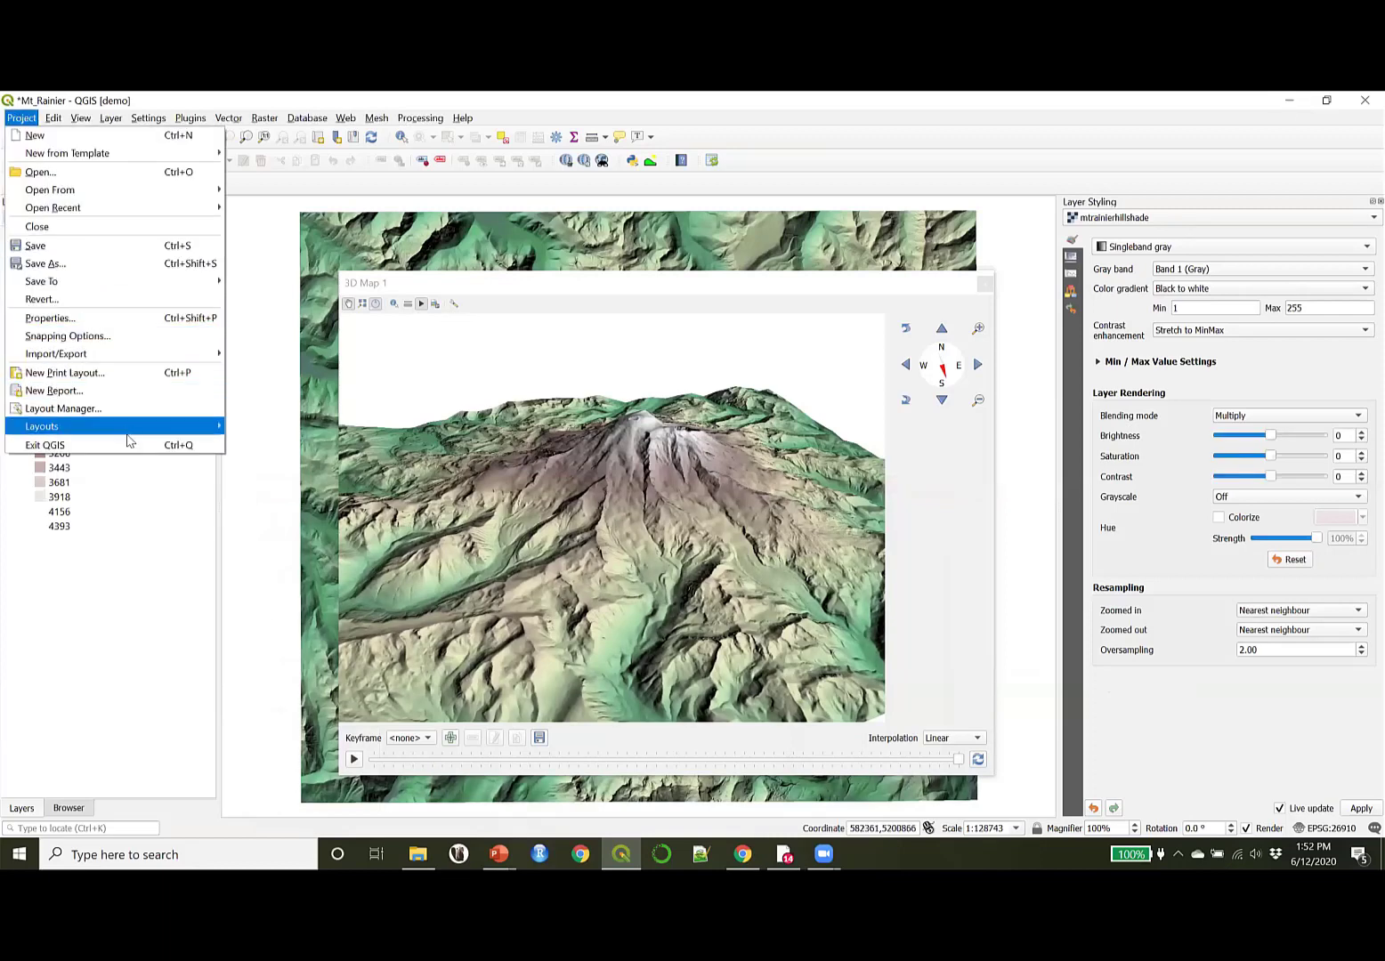
pyautogui.click(120, 373)
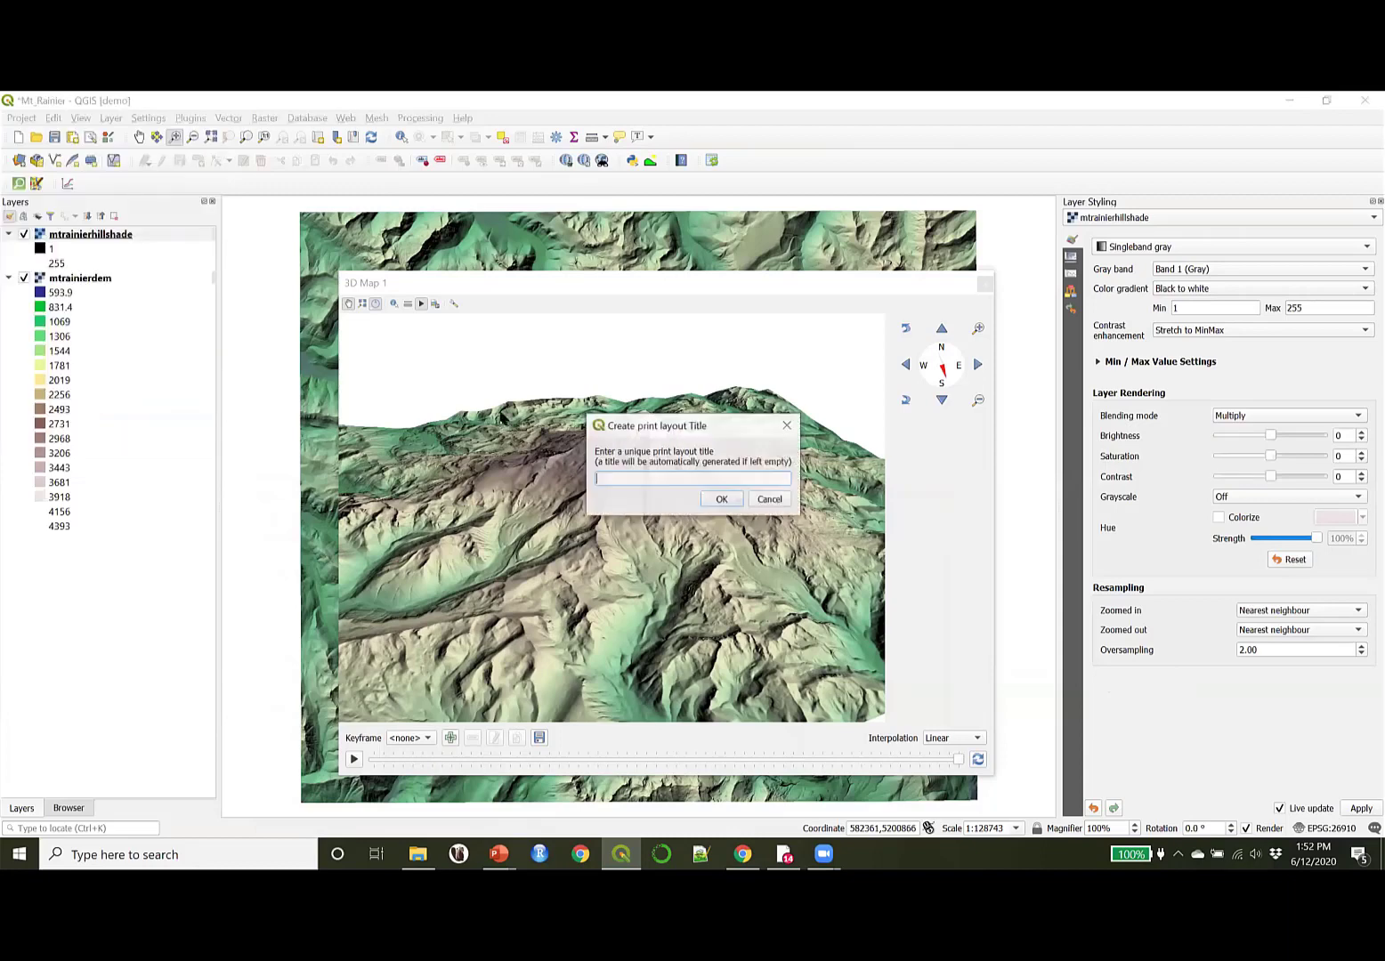
pyautogui.click(713, 498)
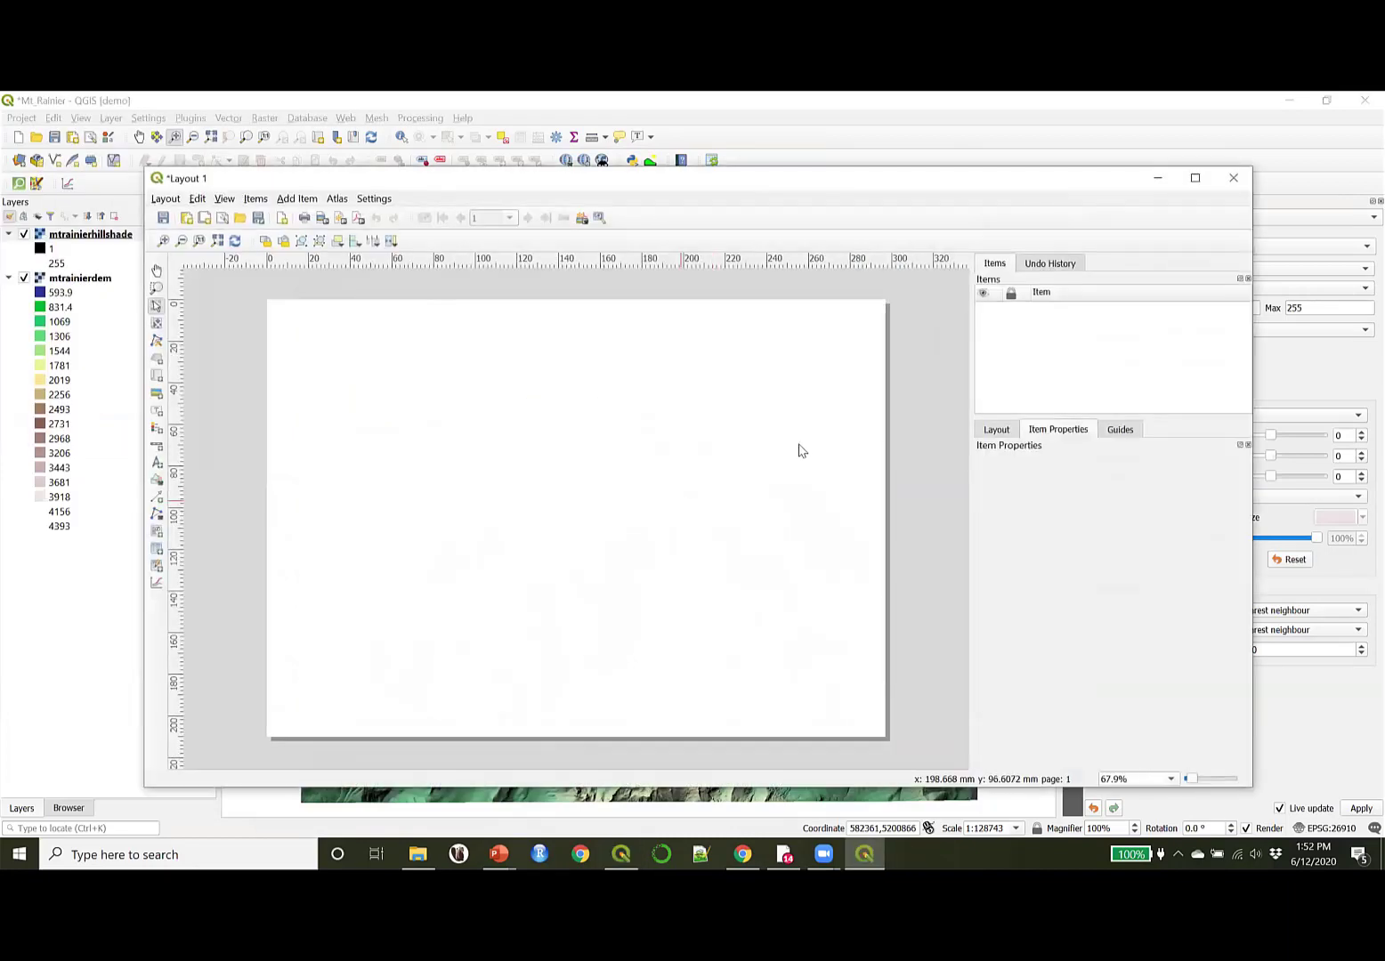
# Step: Add a 3D map covering most of the layout page and copy its scene settings from the 3D Map 1 view
pyautogui.click(155, 360)
pyautogui.moveTo(292, 342); pyautogui.dragTo(853, 701)
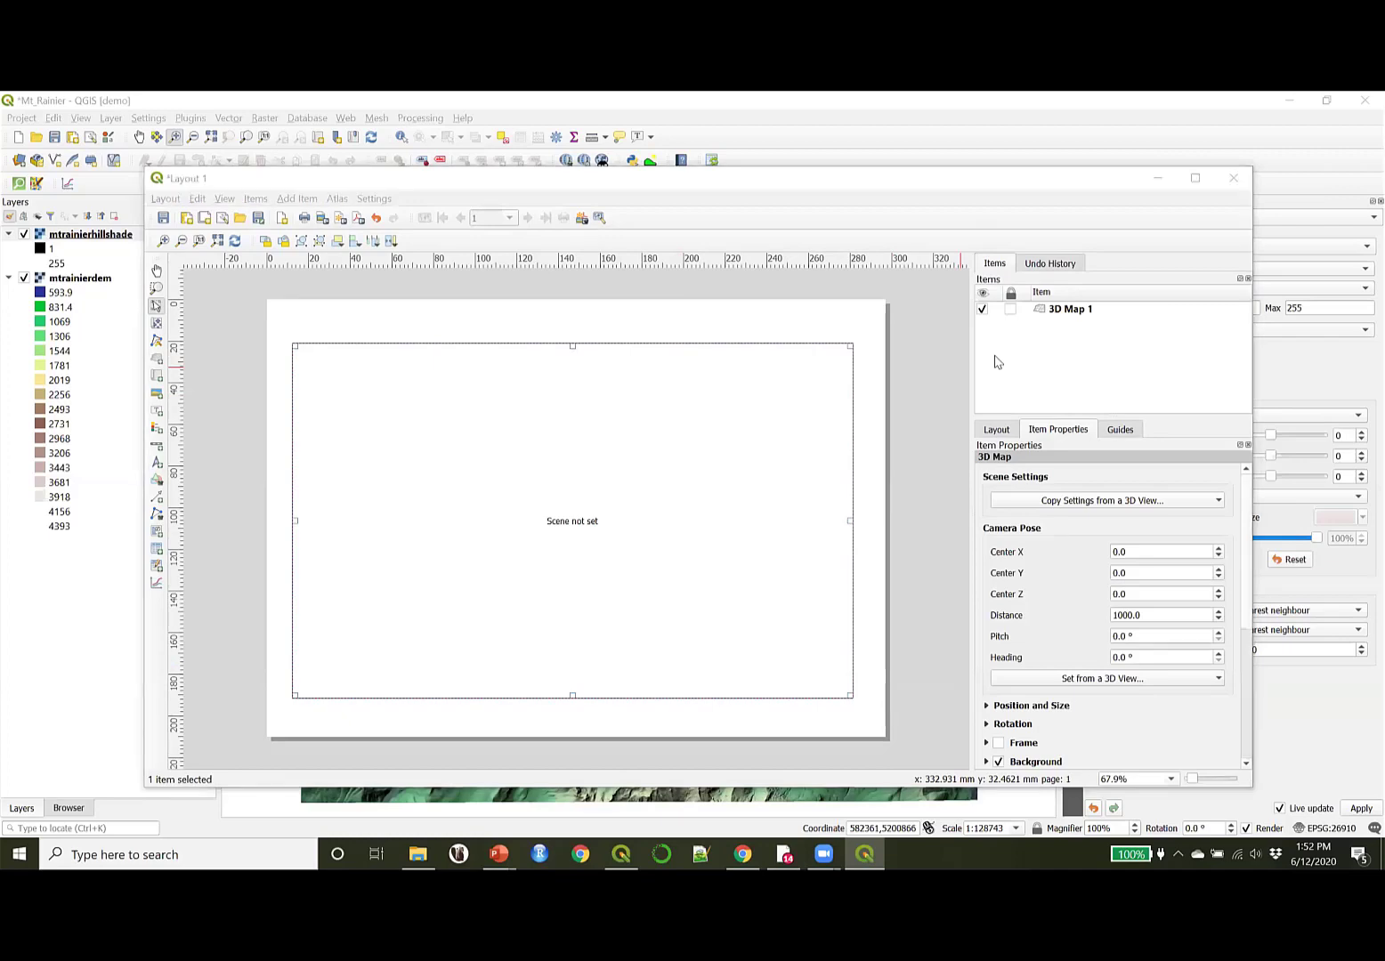
pyautogui.click(1133, 501)
pyautogui.click(1133, 501)
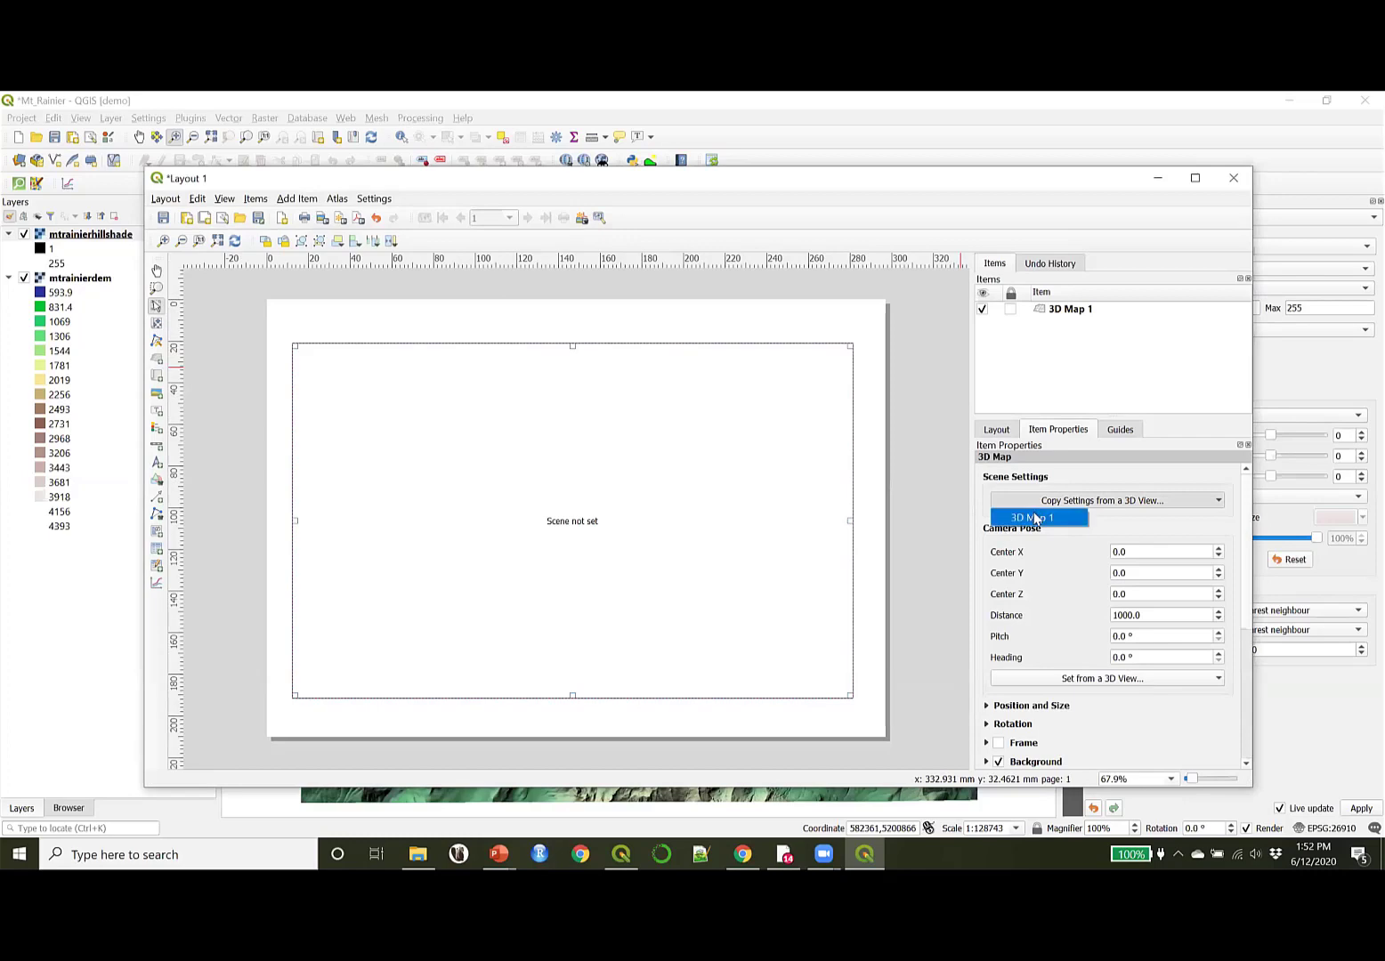
pyautogui.click(1034, 516)
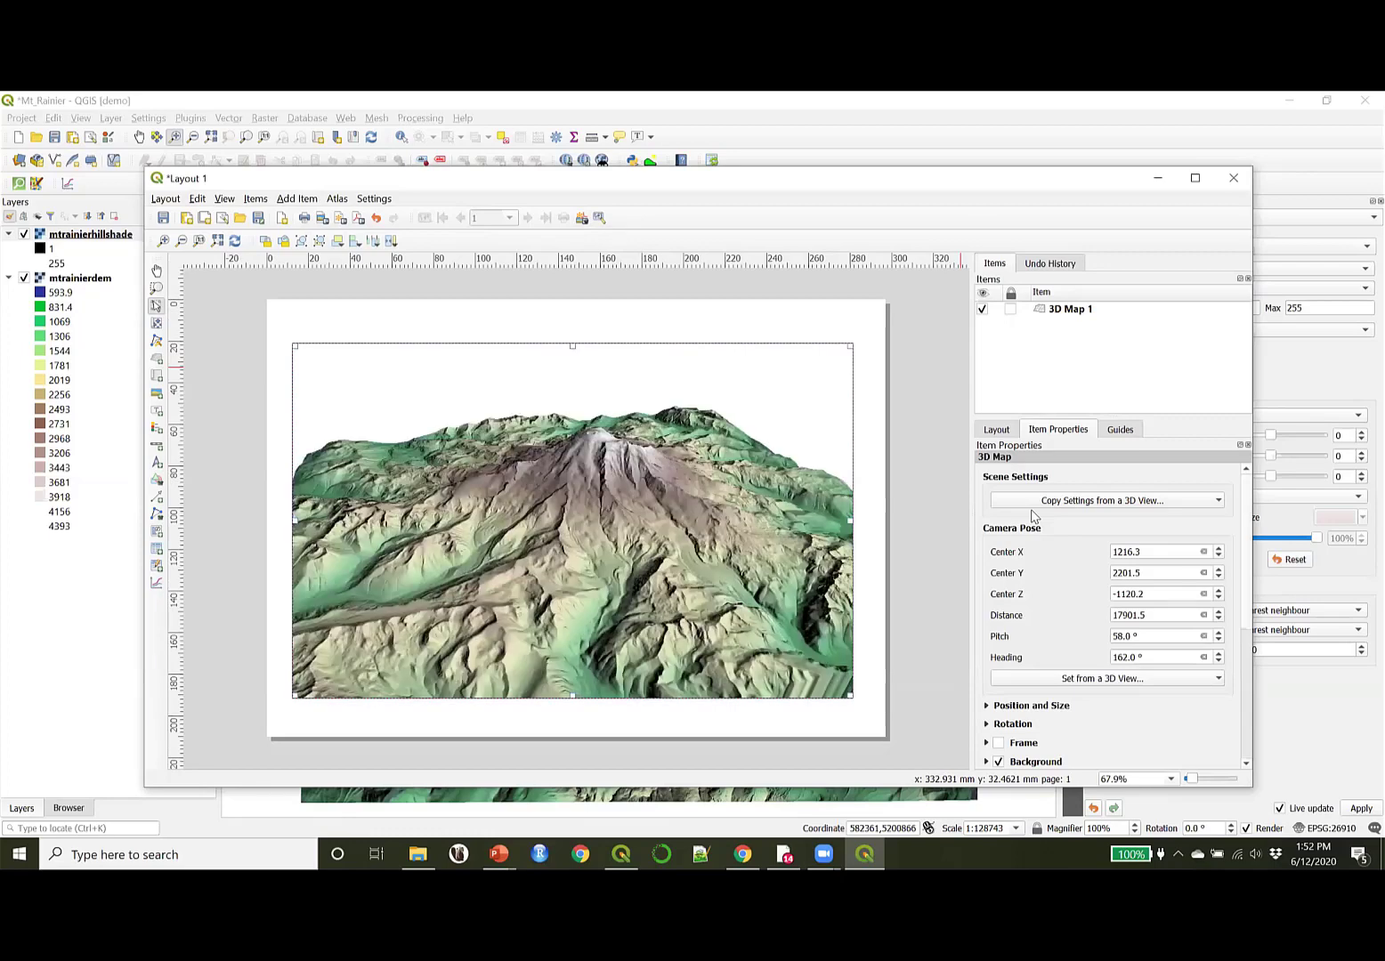
pyautogui.click(1316, 380)
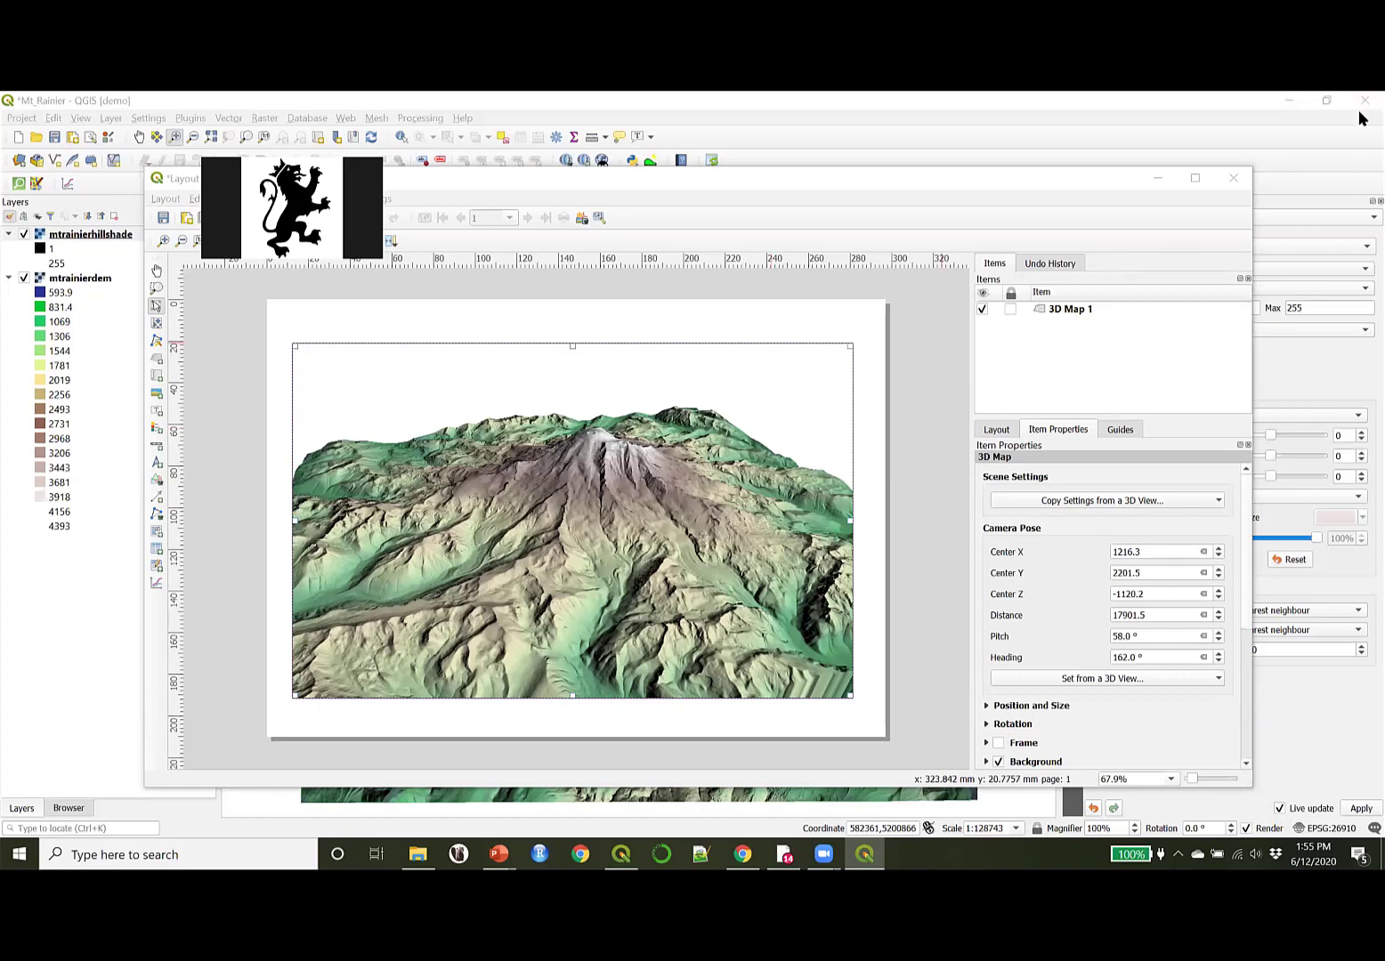
# Step: Switch to Chrome and load qgis.org/en/site/ in a new tab
pyautogui.click(742, 855)
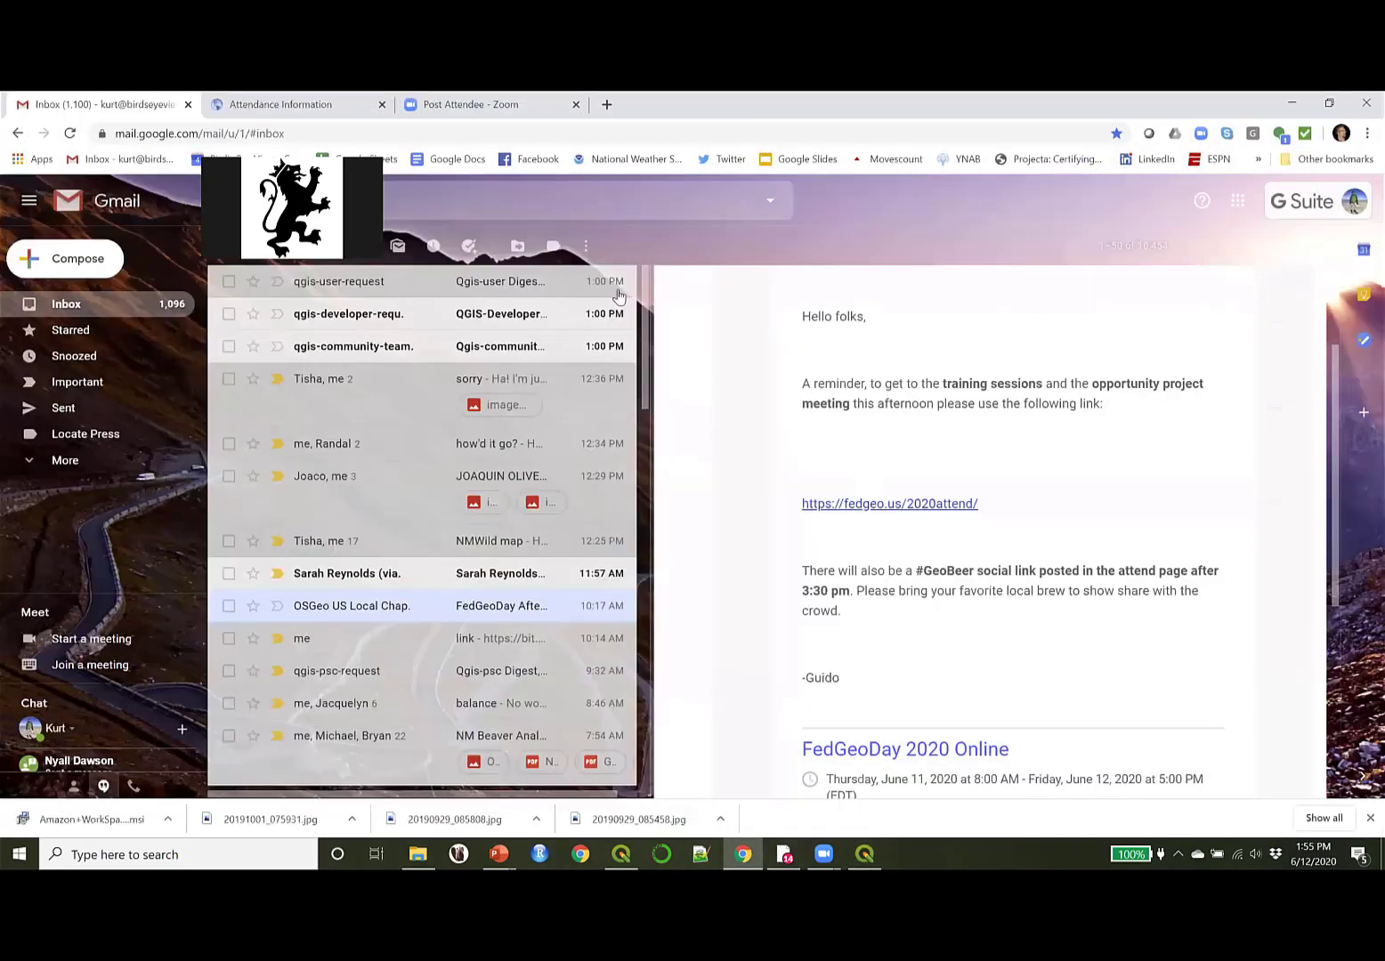
pyautogui.hotkey('ctrl', 't')
pyautogui.click(587, 132)
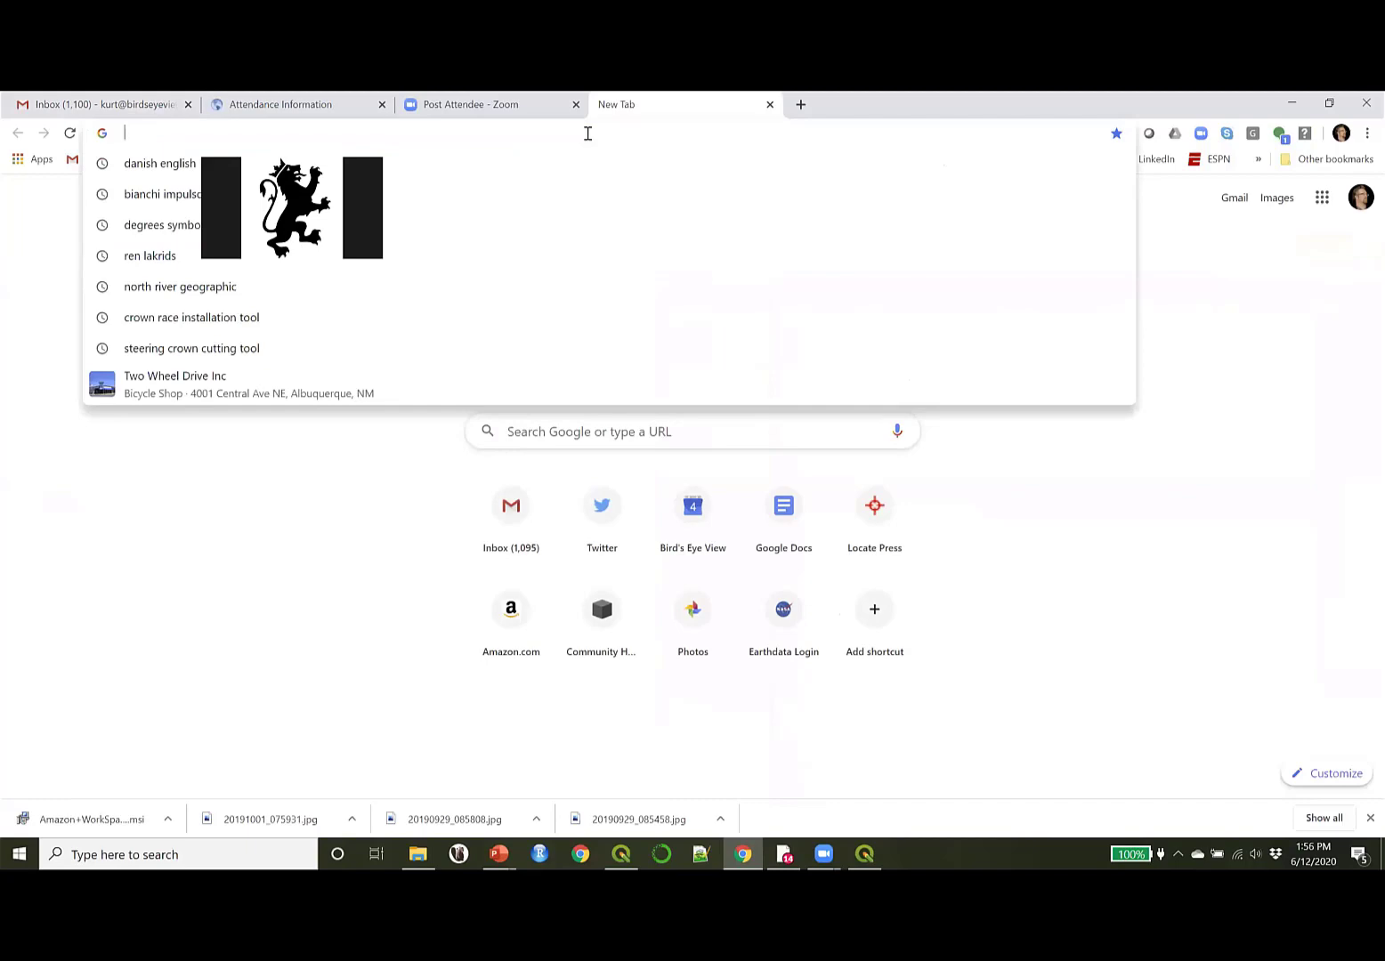
pyautogui.write('qgis.org/en/site/')
pyautogui.press('Return')
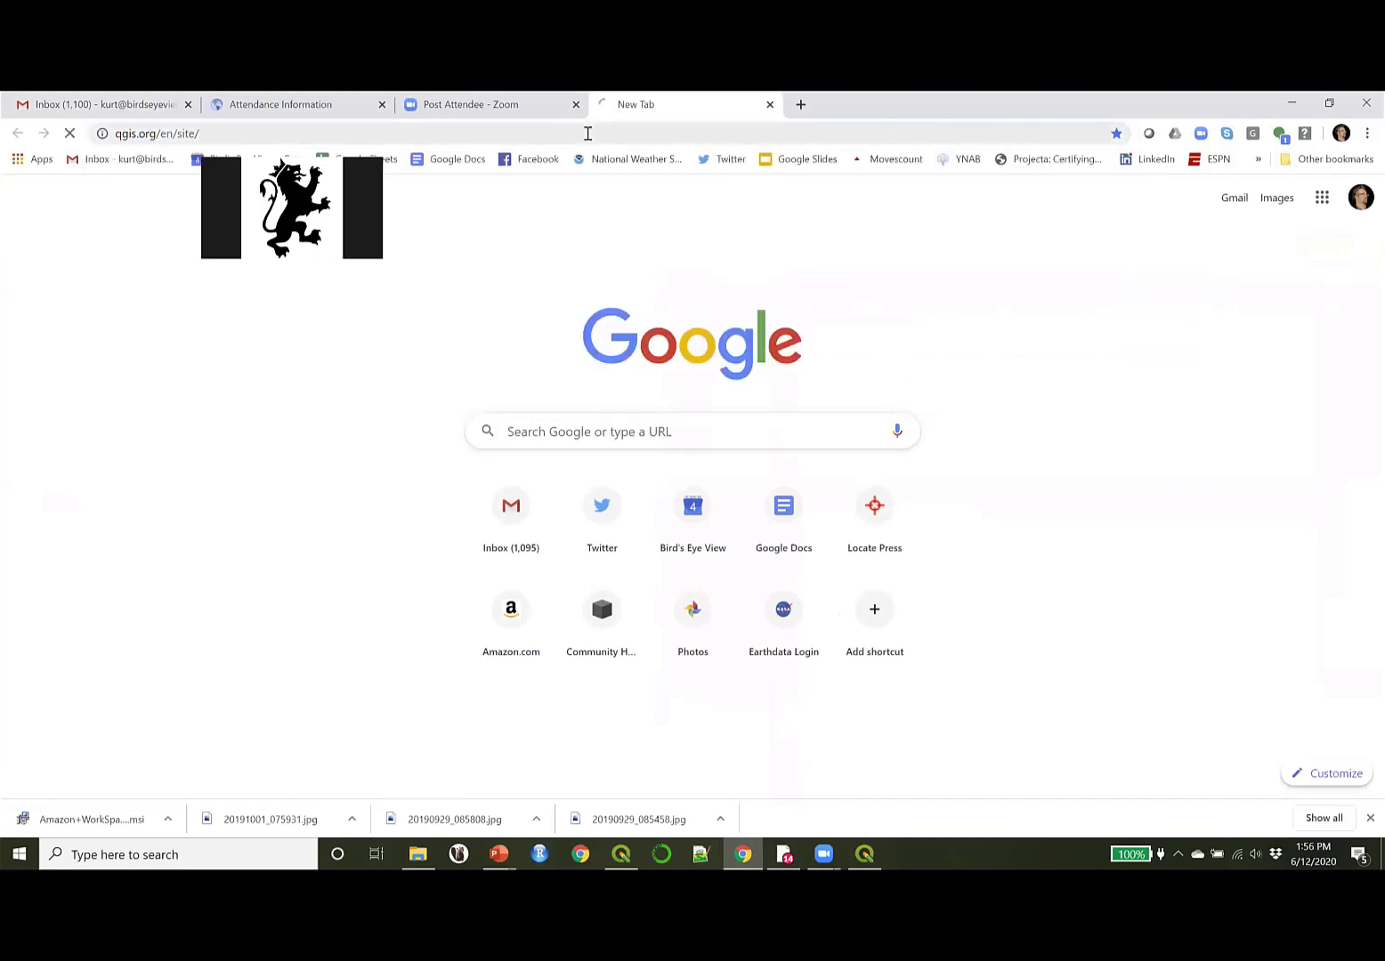